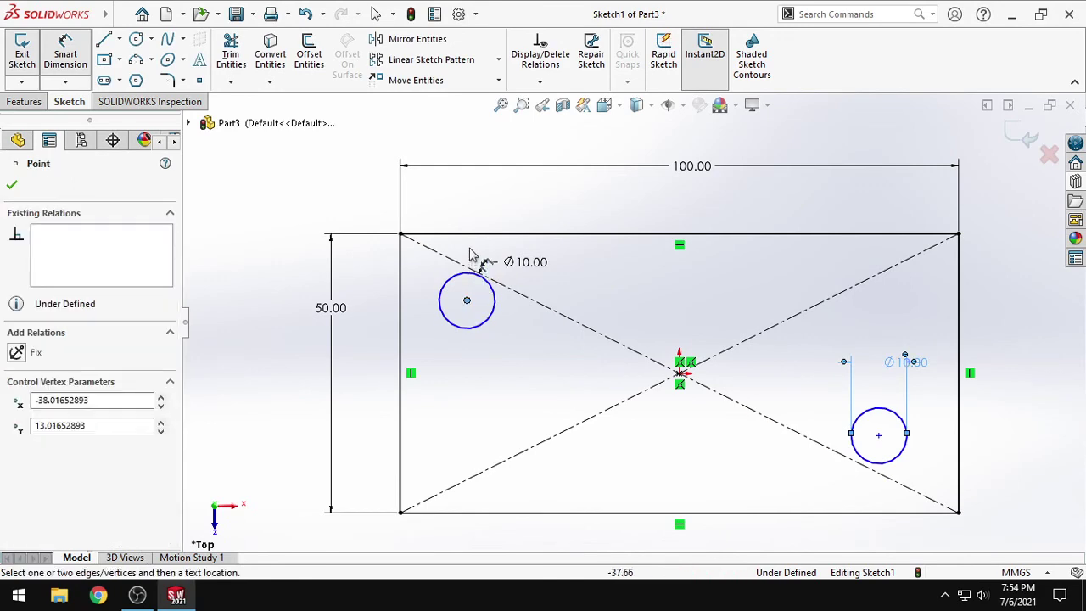
- Dimension the upper-left circle's centre 15 mm from the rectangle's top edge, placing the dimension beside the circle
left_click(437, 234)
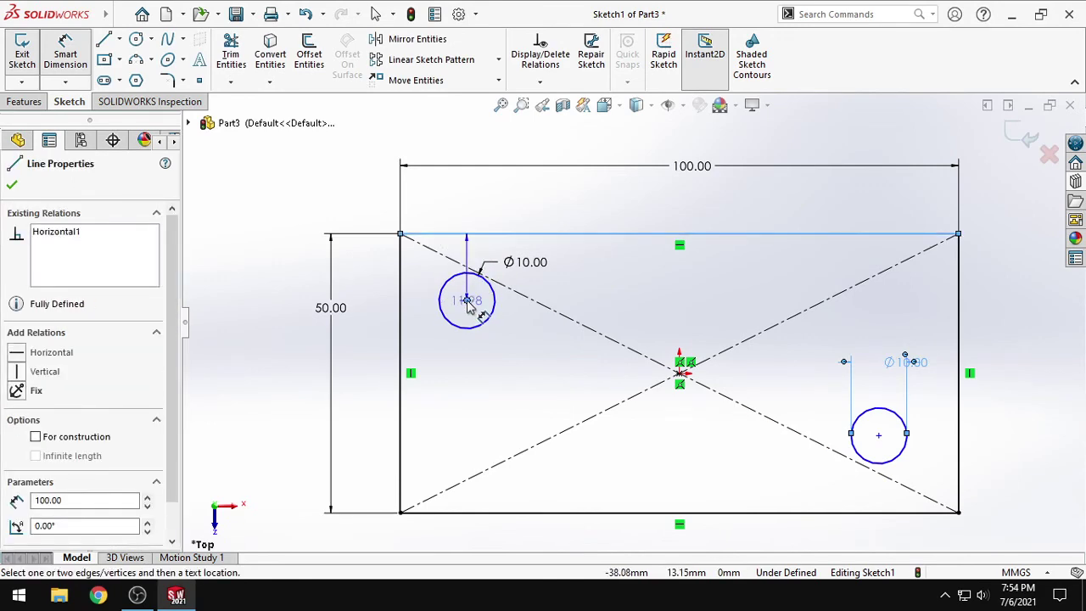
left_click(467, 301)
type("15")
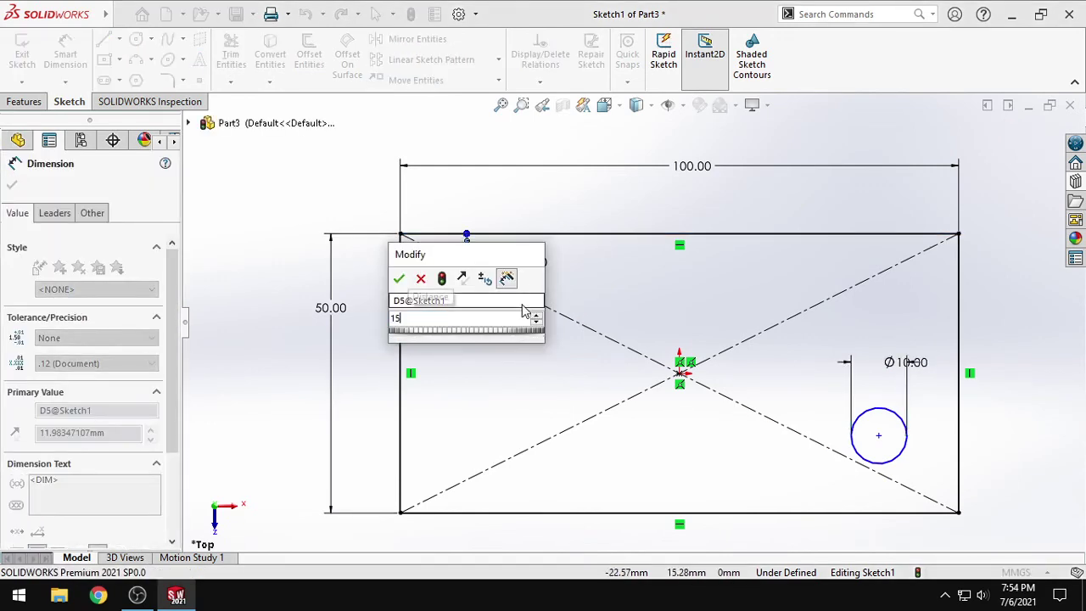
key("Return")
left_click_drag(477, 321, 604, 287)
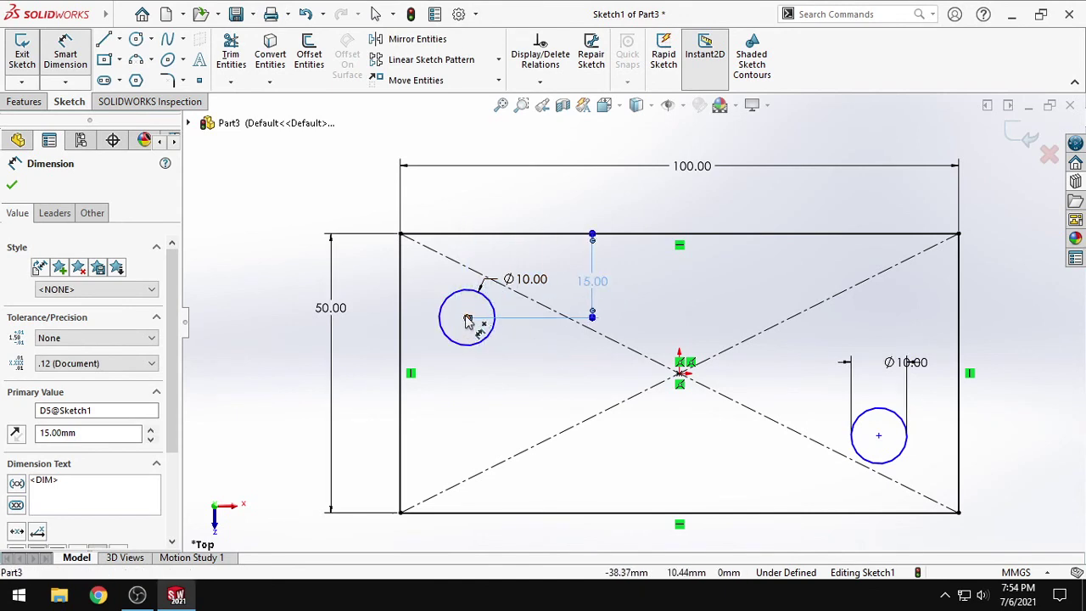
- Dimension the upper-left circle's centre 15 mm from the rectangle's left edge
left_click(467, 319)
left_click(402, 325)
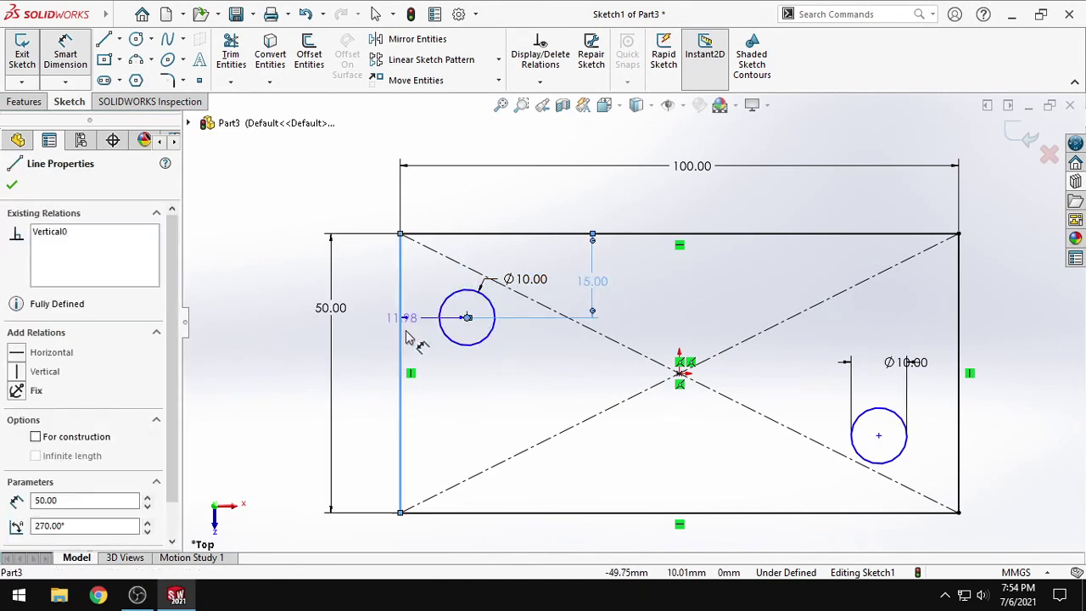
left_click(445, 392)
type("15")
key("Return")
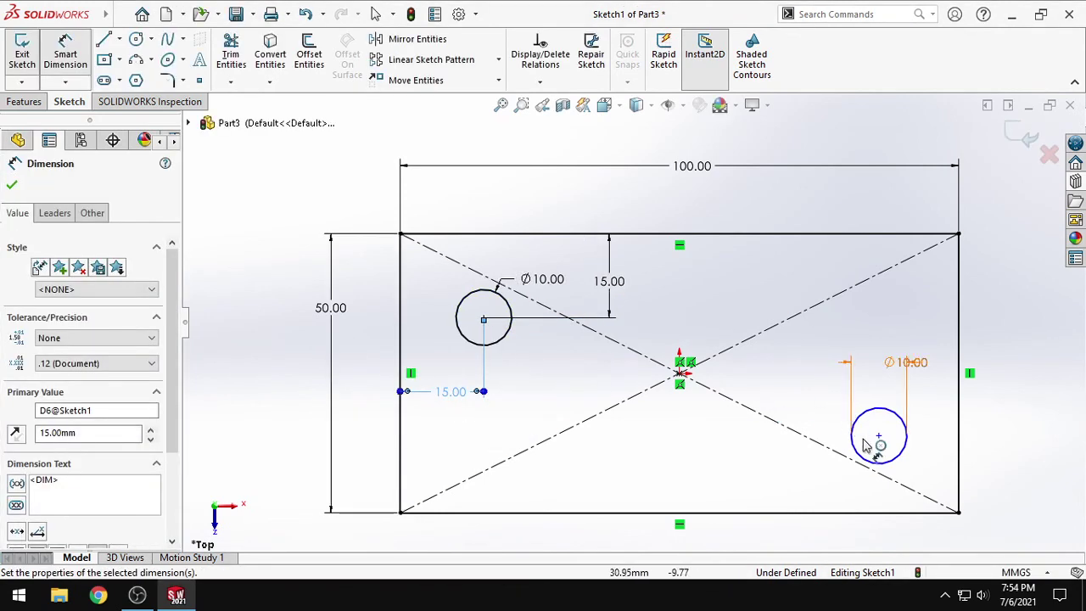
- Dimension the lower-right circle's centre 15 mm from the rectangle's right edge
left_click(878, 435)
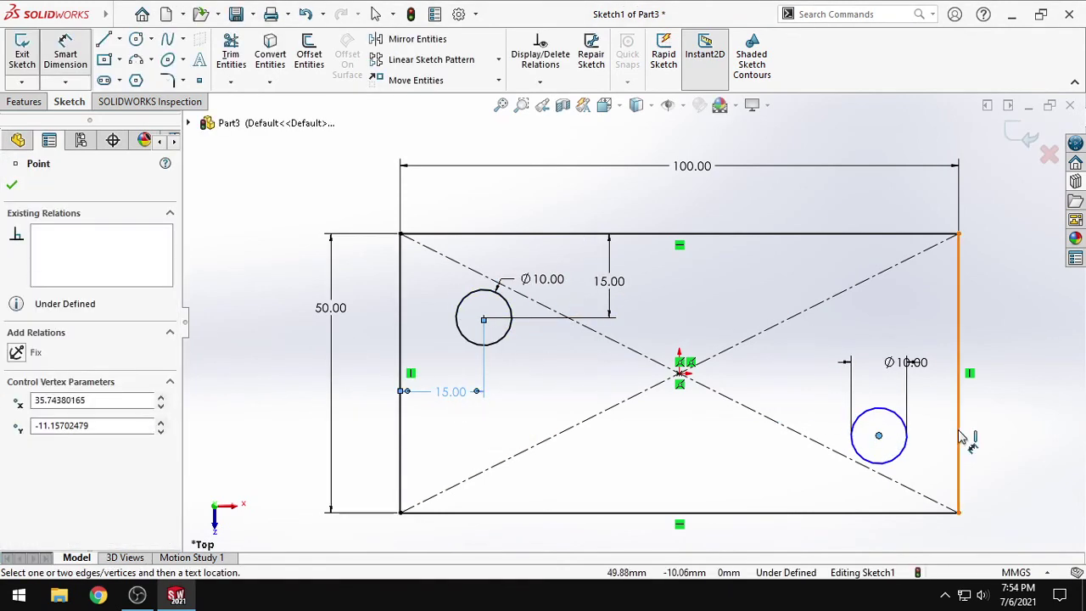
left_click(957, 438)
left_click(908, 320)
type("15")
key("Return")
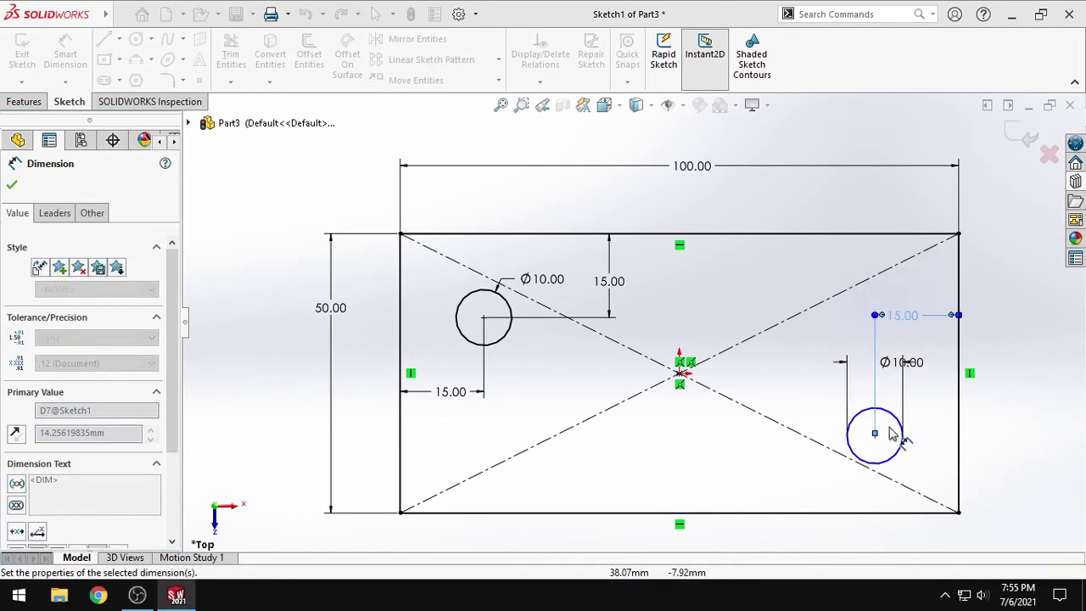
left_click(874, 434)
left_click(878, 511)
key("Escape")
- Dimension the lower-right circle's centre 15 mm from the rectangle's bottom edge
left_click(56, 62)
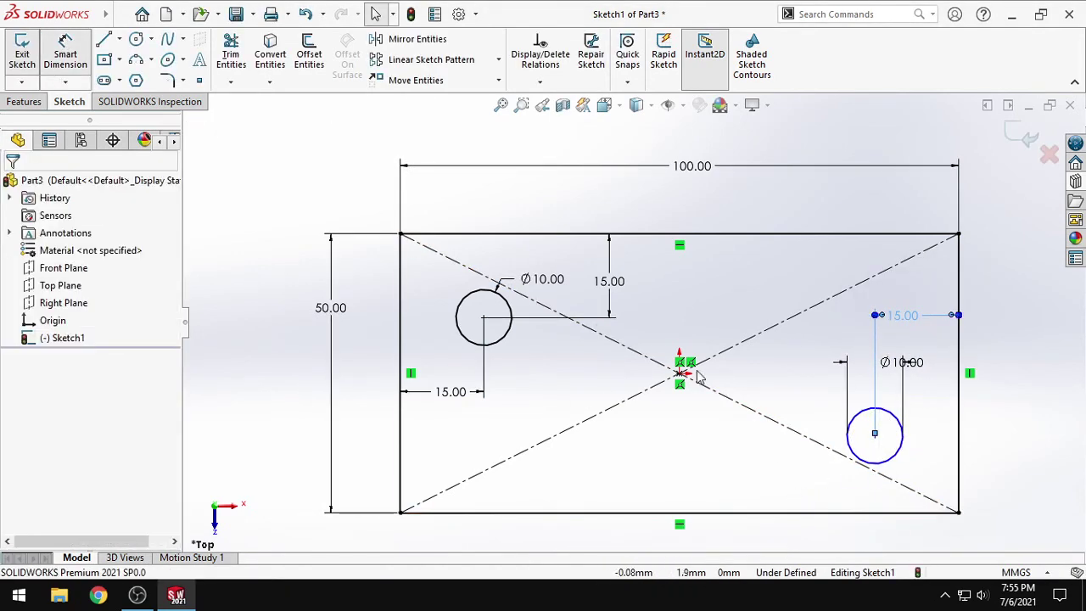
left_click(875, 434)
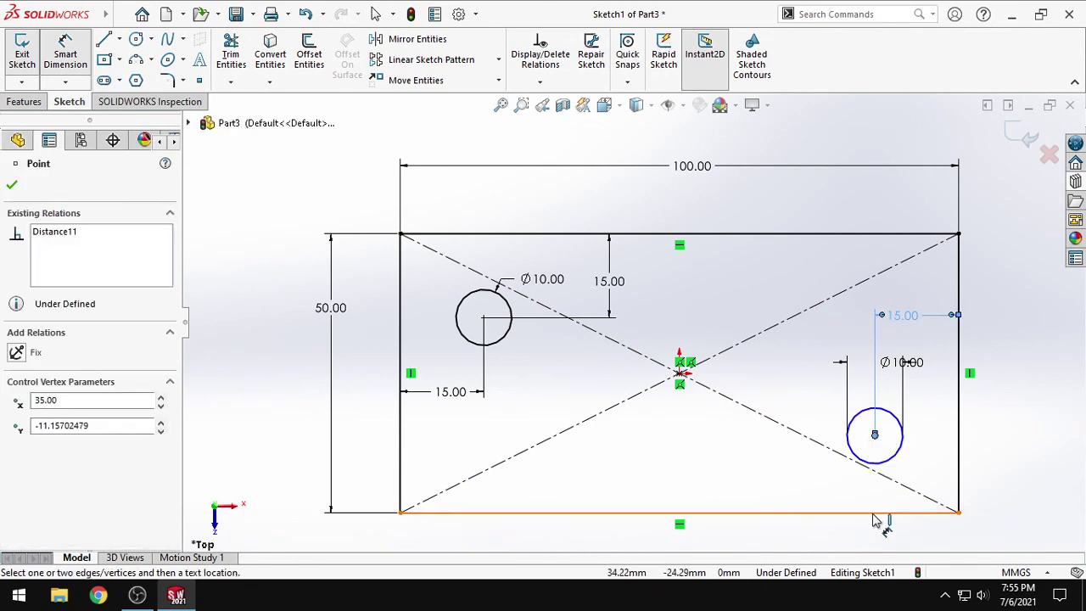
left_click(877, 512)
left_click(781, 480)
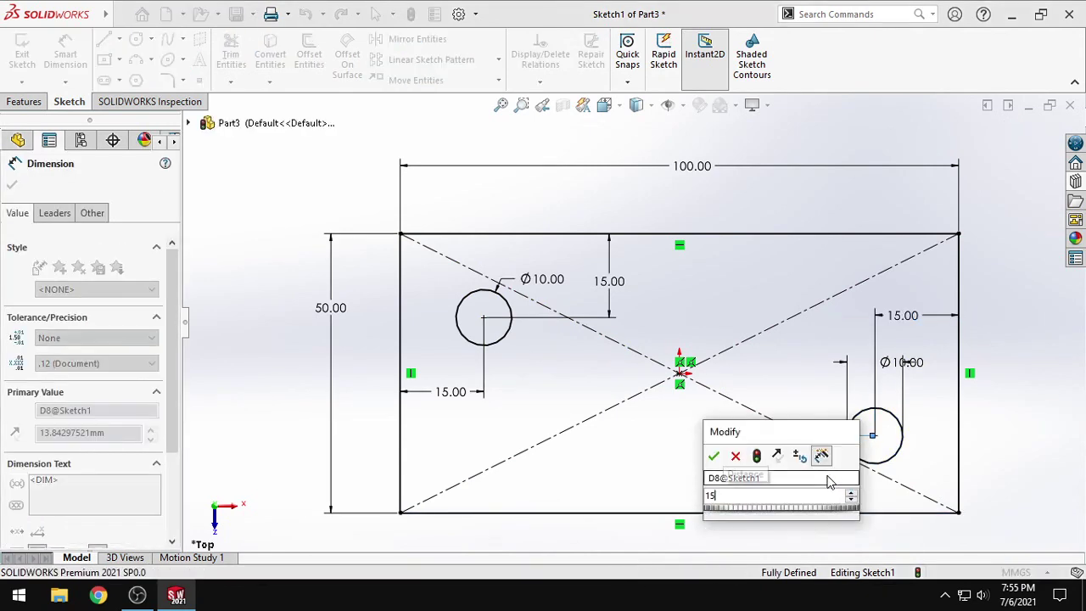
type("15")
key("Return")
key("Escape")
- Extrude the rectangle with its two circular holes as a 10 mm thick boss
scroll(637, 383, "down", 2)
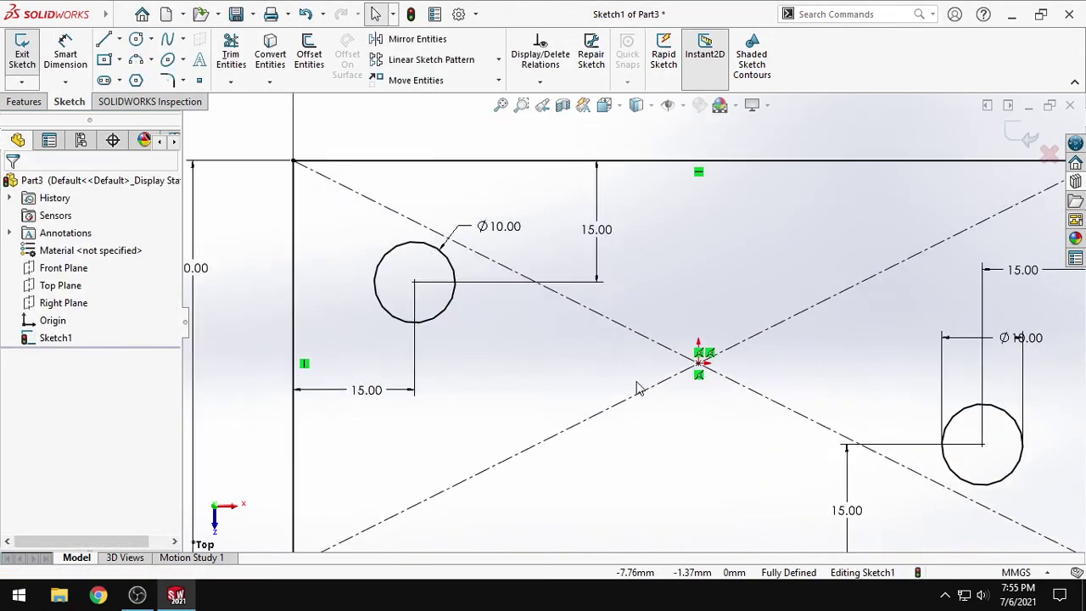
scroll(639, 389, "up", 2)
left_click(23, 101)
left_click(28, 53)
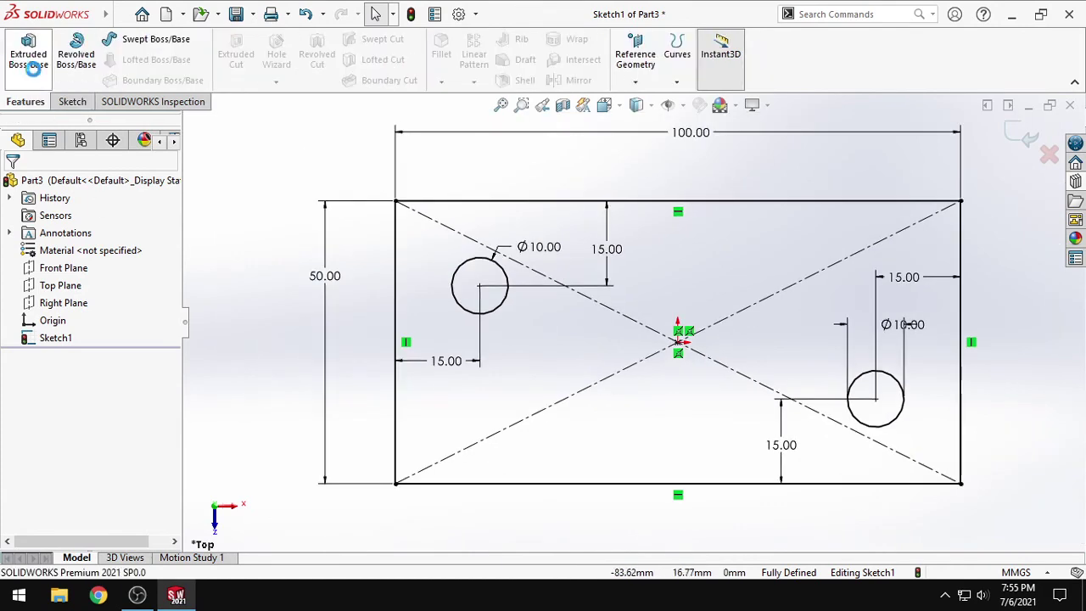
left_click(11, 184)
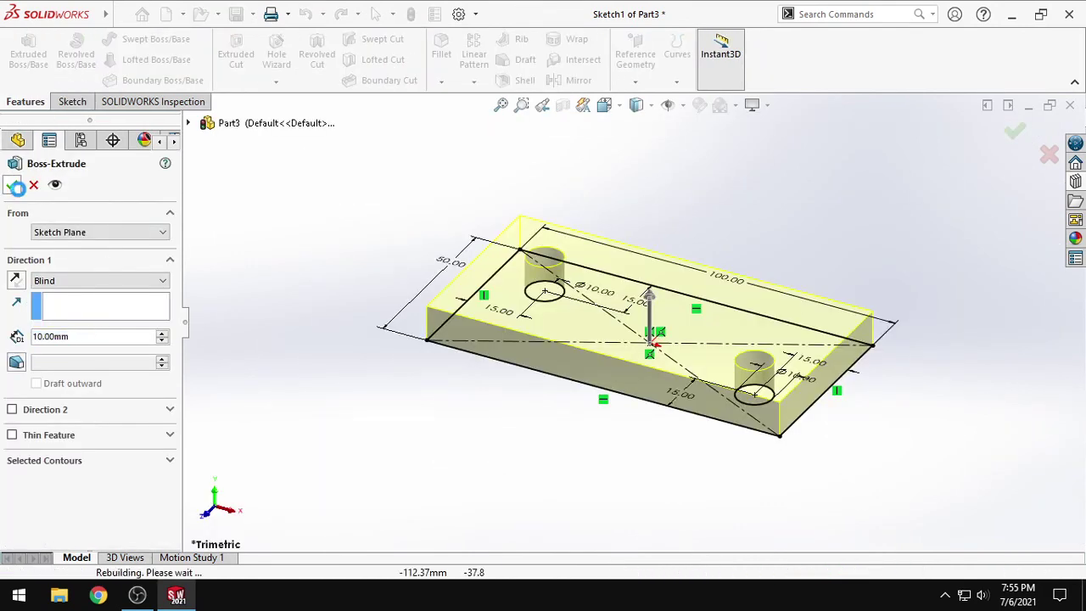
left_click(329, 255)
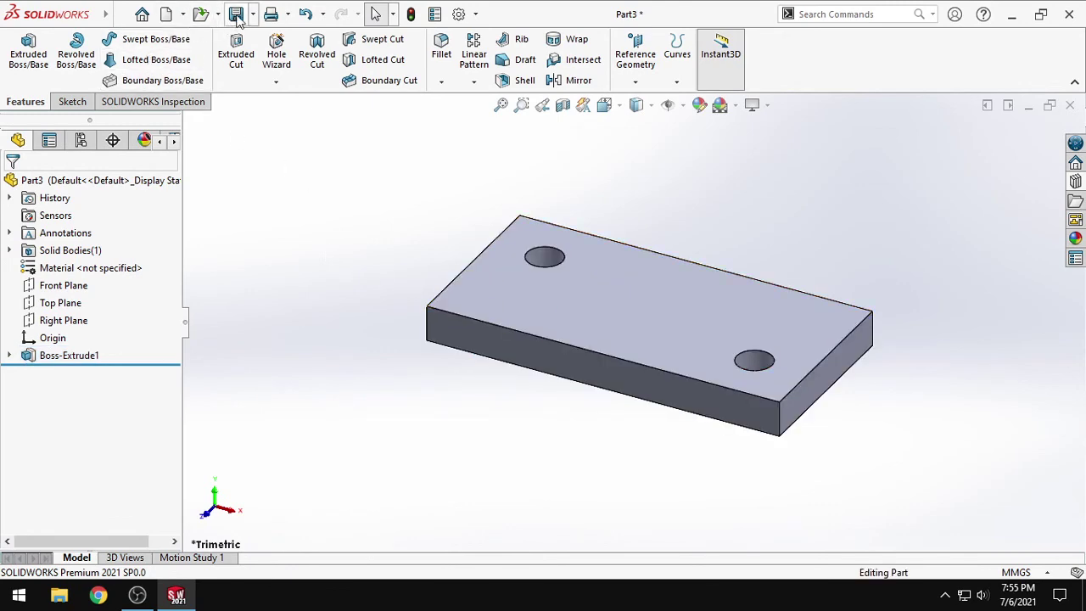
- Save the plate as part1 in the My Work folder and close the document
key("ctrl+s")
type("p")
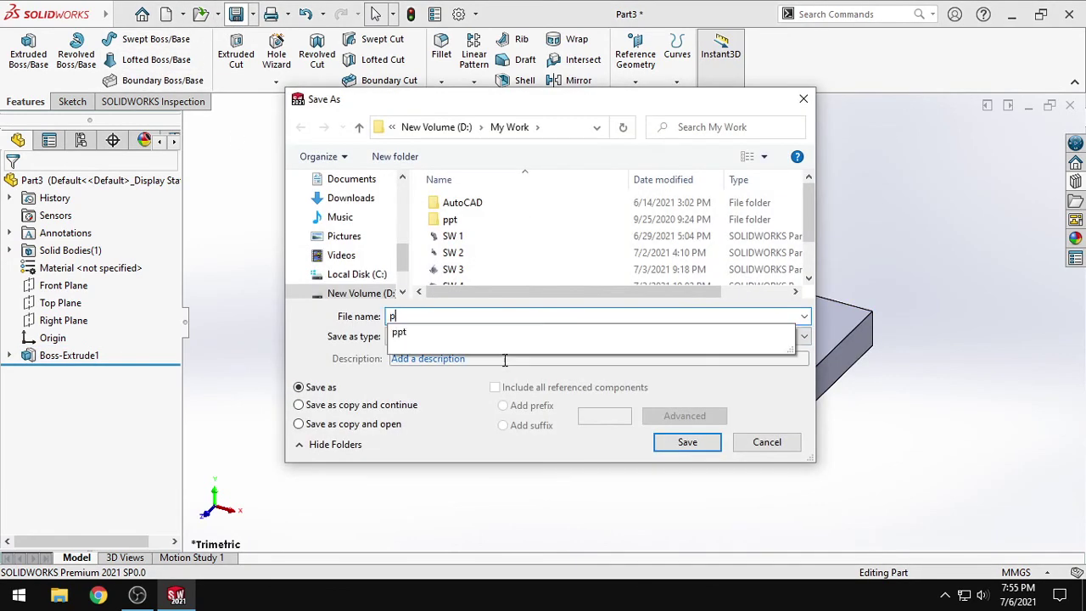
type("art")
key("Return")
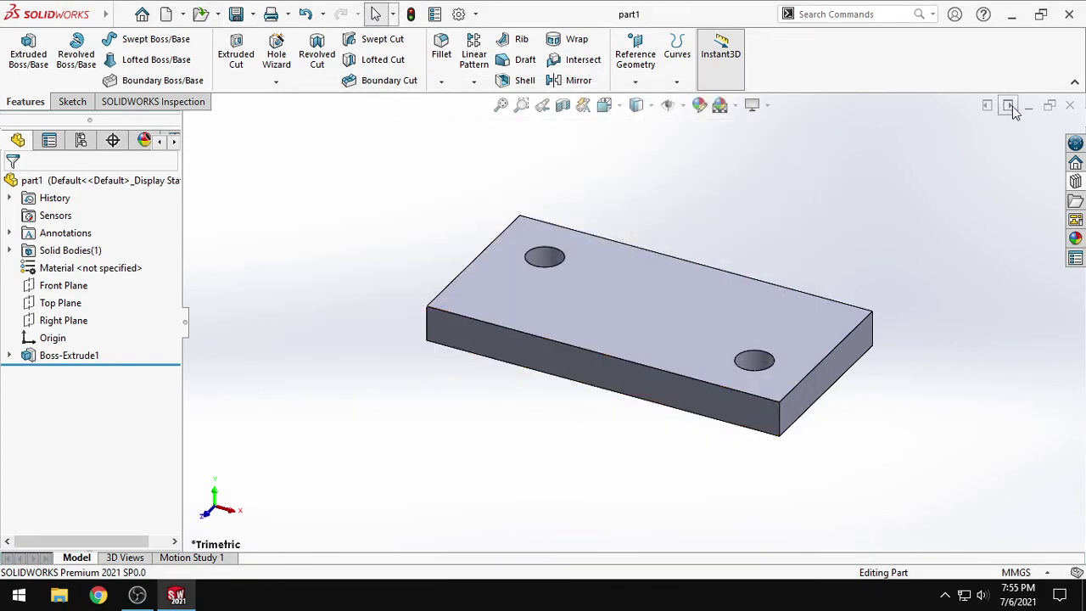
left_click(1071, 105)
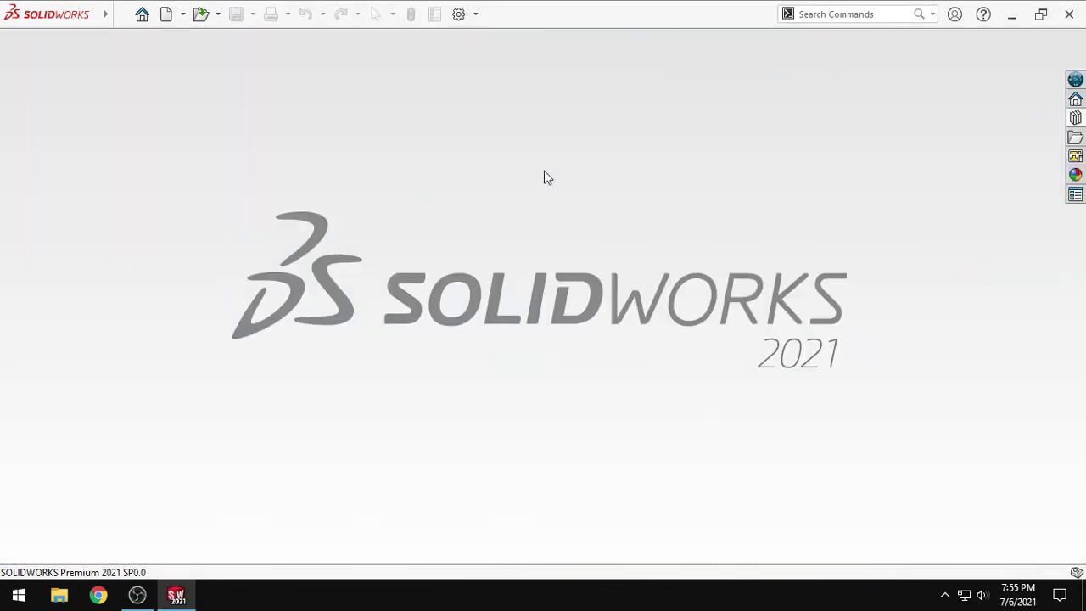
- Create a new part document and start a sketch on the Top Plane
left_click(173, 15)
left_click(641, 495)
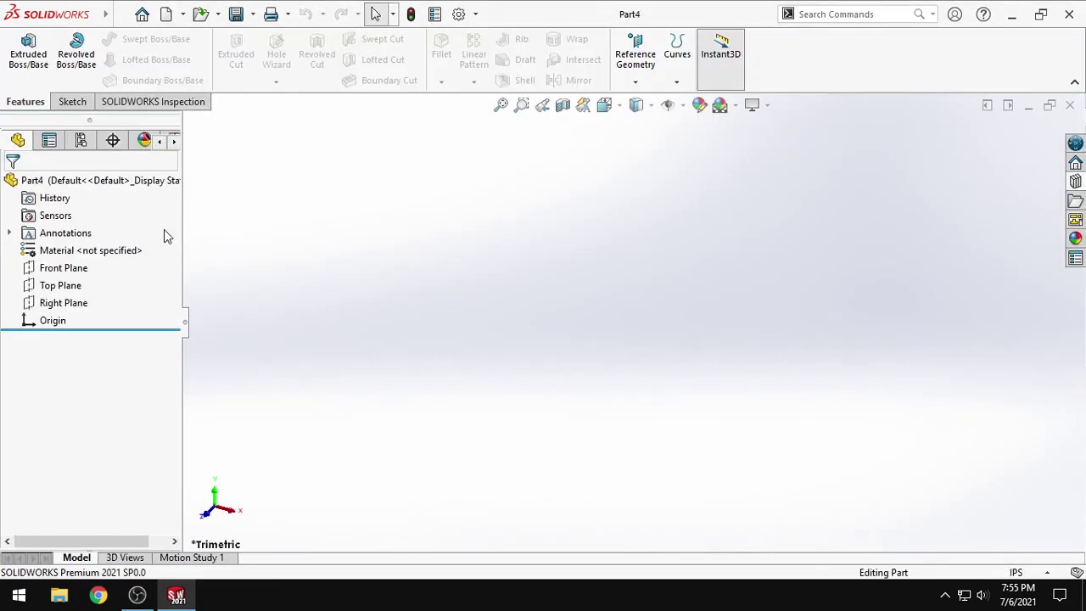
left_click(69, 101)
left_click(22, 51)
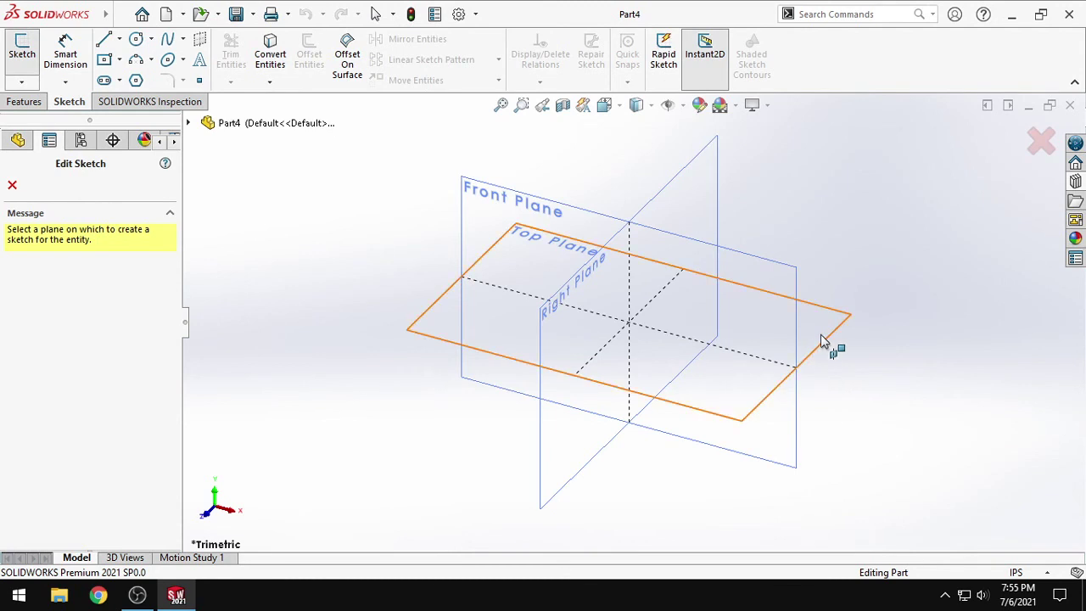
left_click(820, 340)
- Sketch a circle centred on the origin, about 48 mm in diameter
left_click(135, 39)
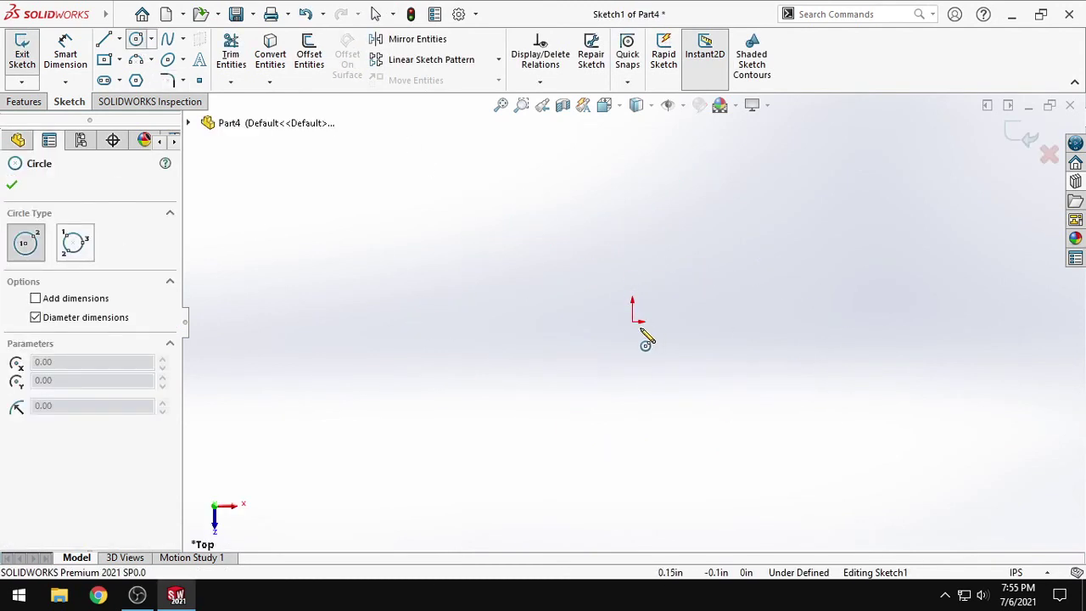
left_click(632, 323)
left_click(674, 354)
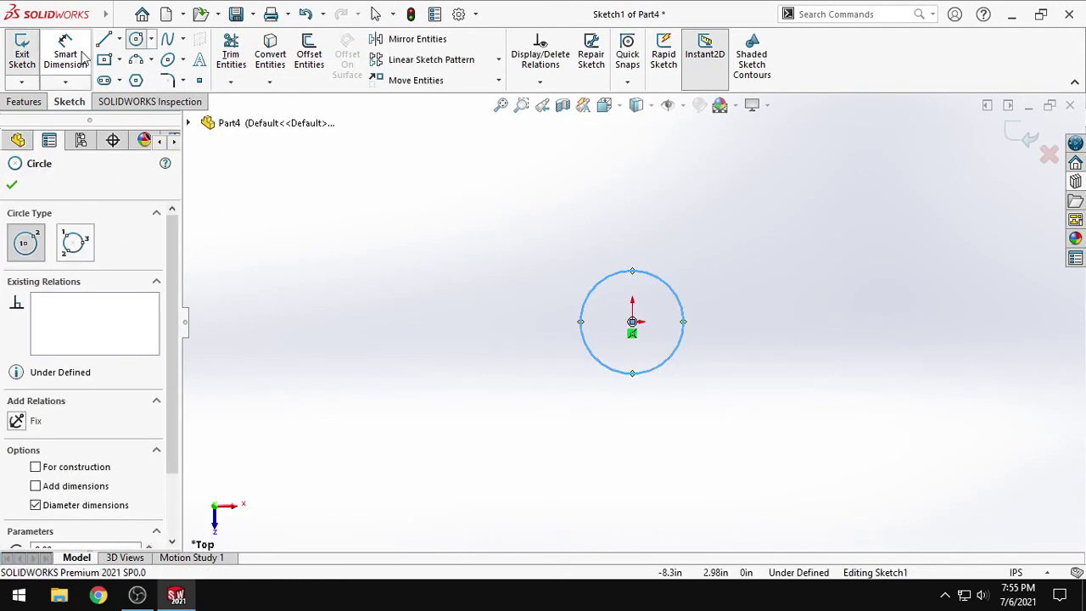
key("Escape")
key("Escape")
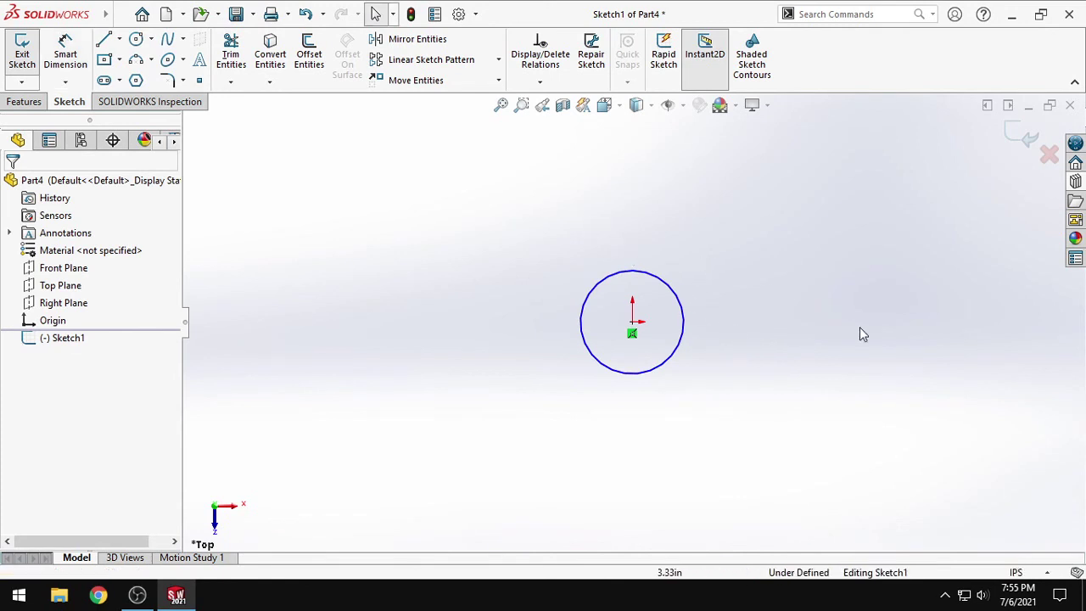
- Set the document's unit system to MMGS
left_click(1029, 571)
left_click(933, 503)
left_click(22, 52)
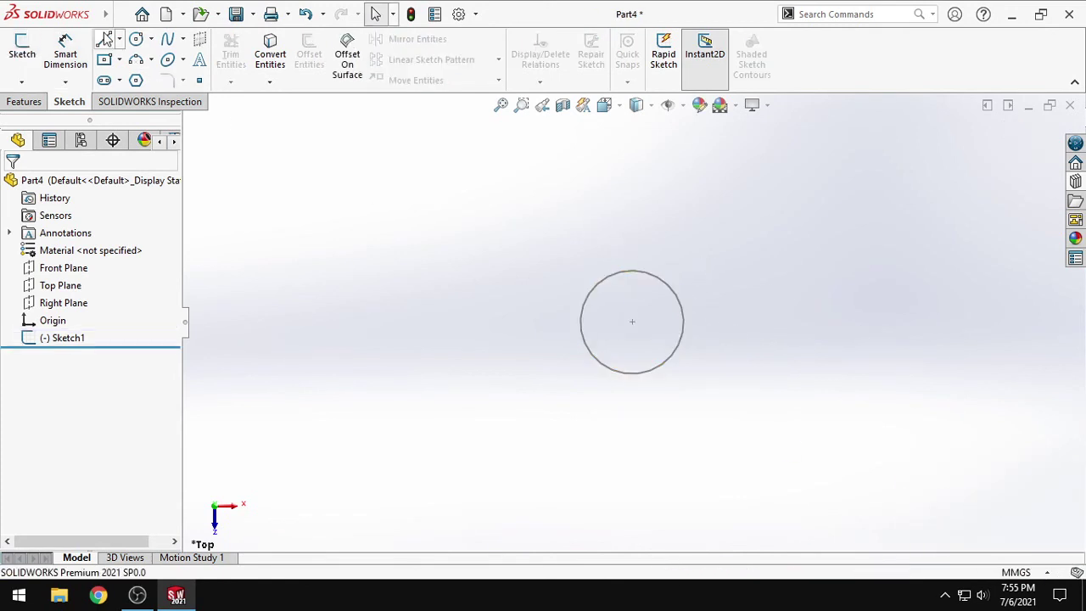
left_click(66, 53)
left_click(655, 287)
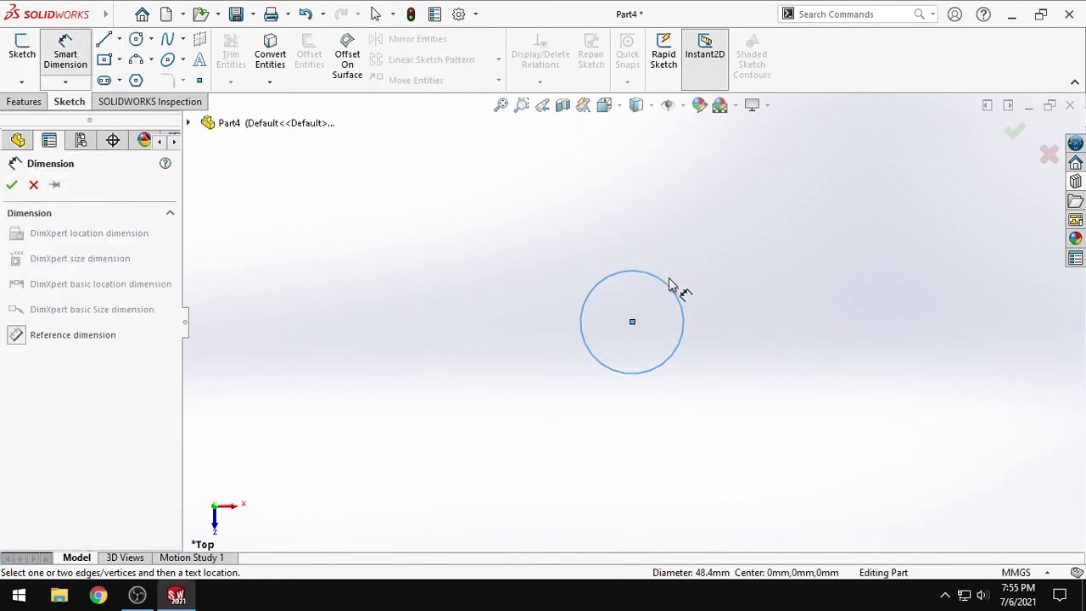
left_click(22, 53)
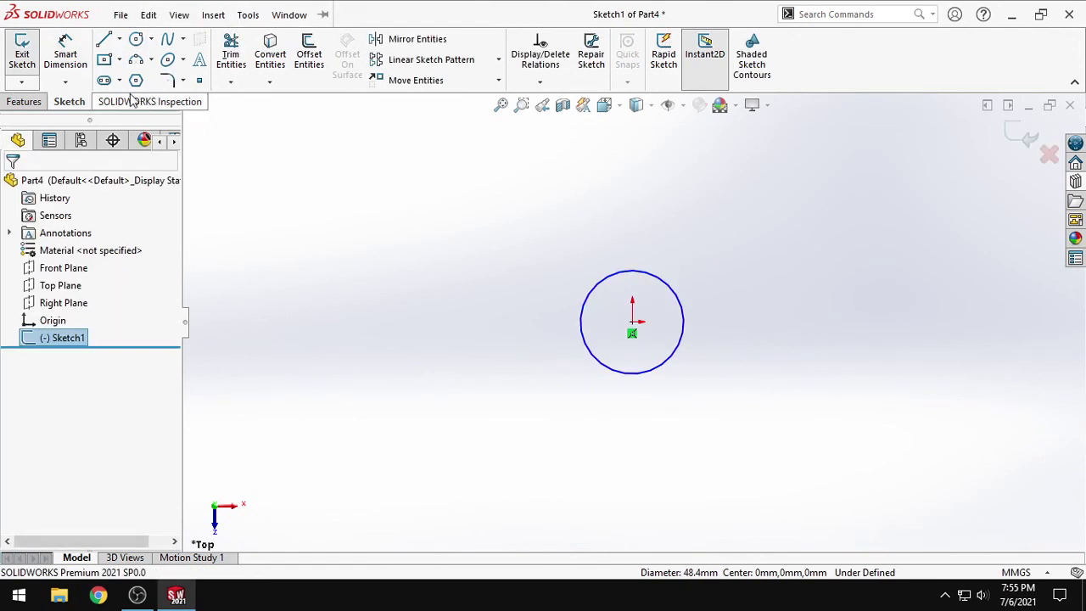
- Dimension the circle's diameter as 10 mm
left_click(676, 293)
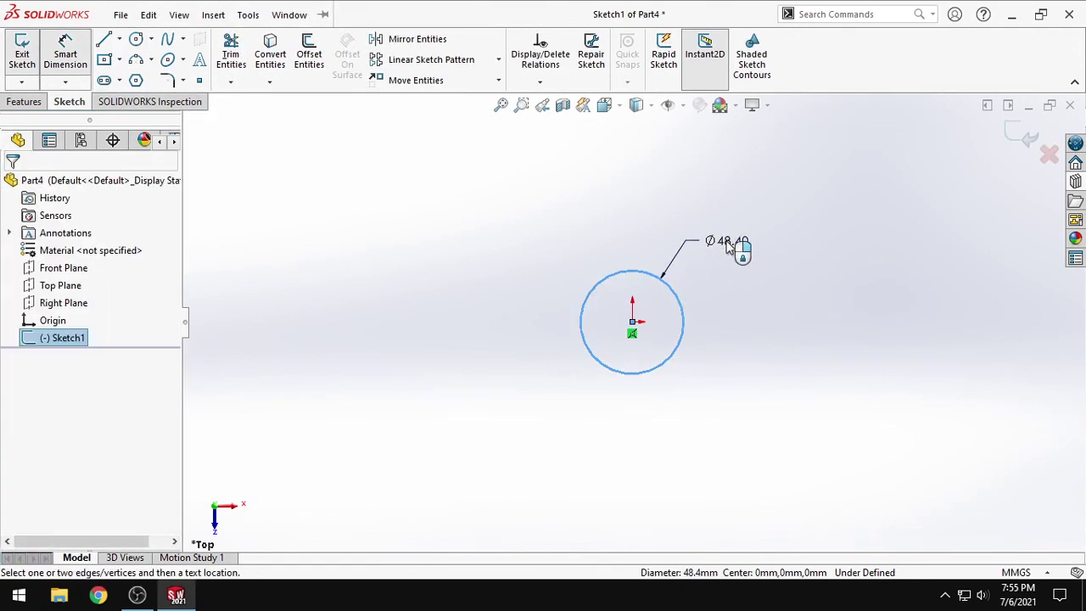
left_click(750, 259)
type("10")
key("Return")
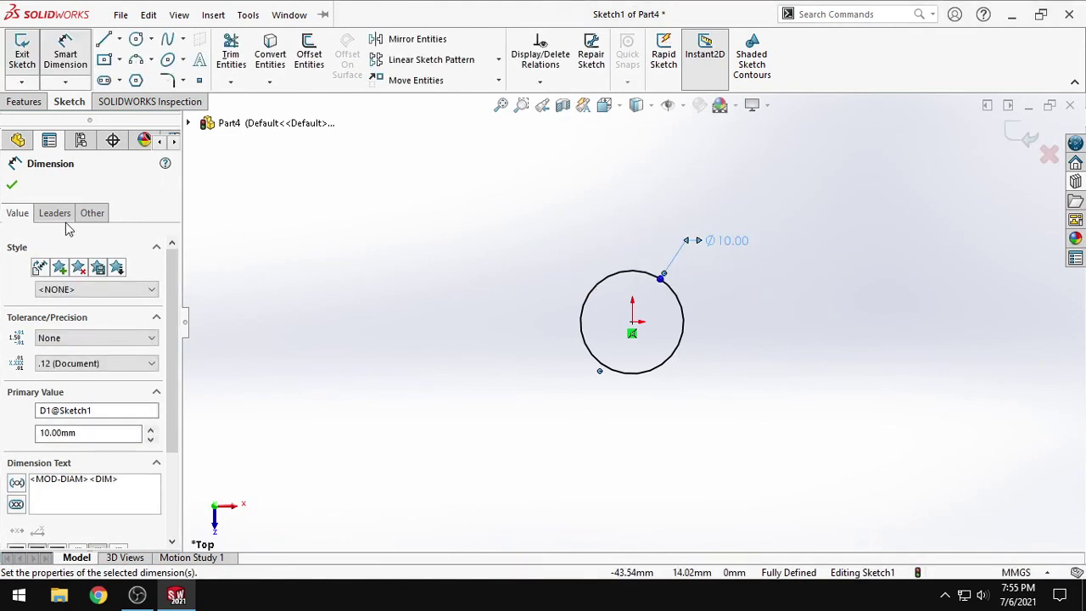
left_click(12, 186)
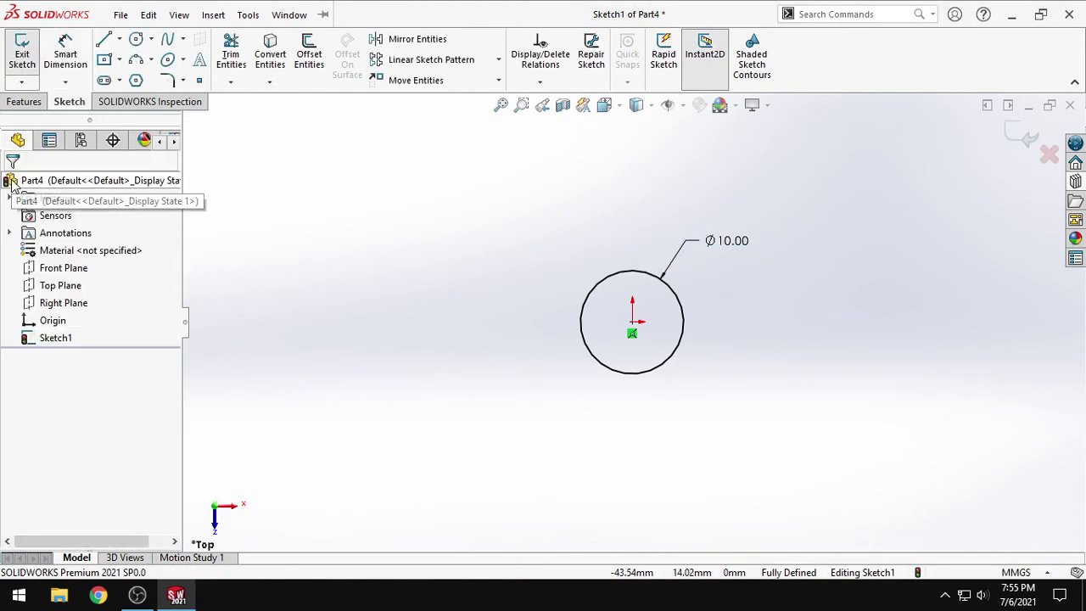
- Extrude the circle as a blind boss 100 mm deep
left_click(34, 103)
left_click(28, 51)
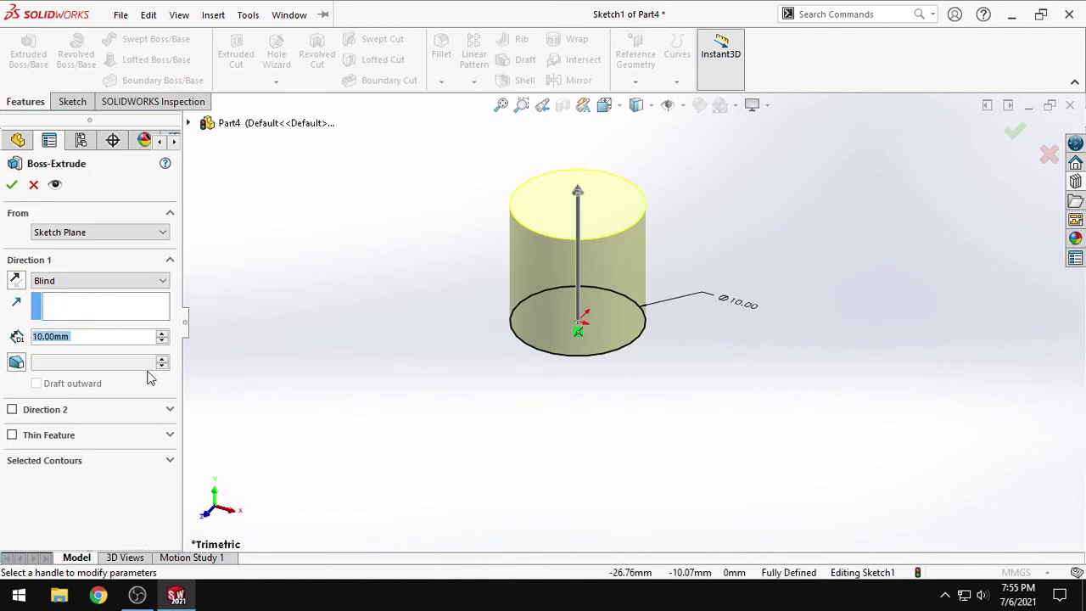
type("100")
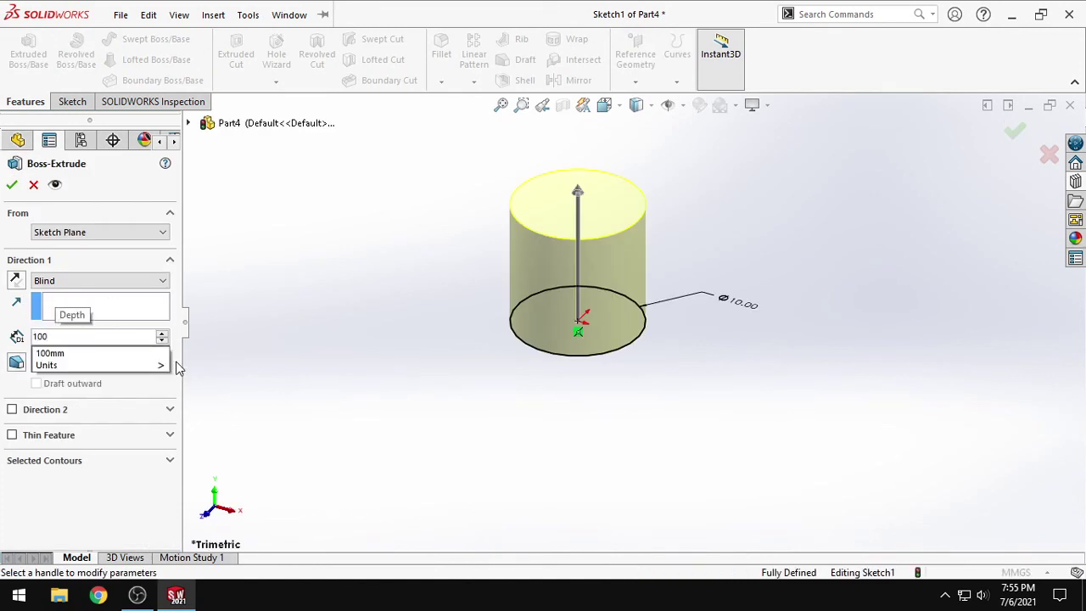
key("Return")
left_click(12, 186)
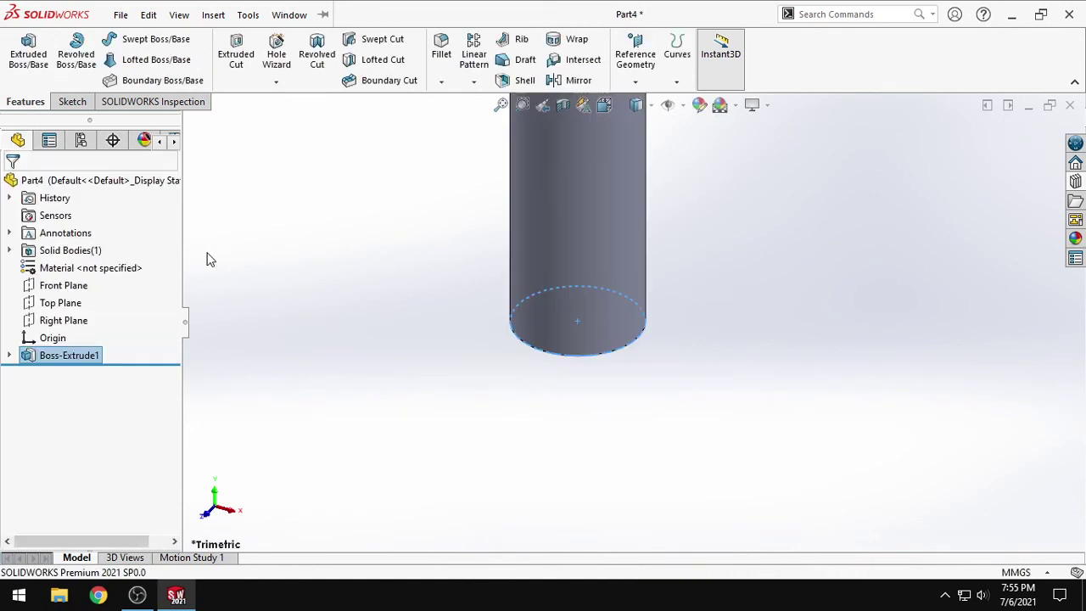
- Apply a 1 mm radius fillet to the circular edge at the rod's top end
left_click(604, 104)
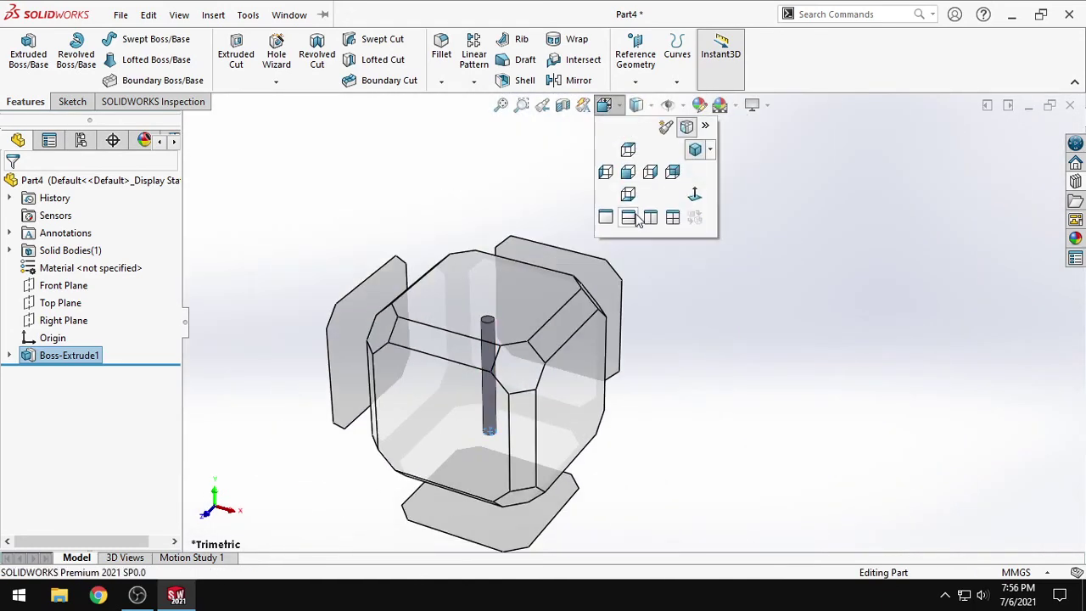
left_click(628, 173)
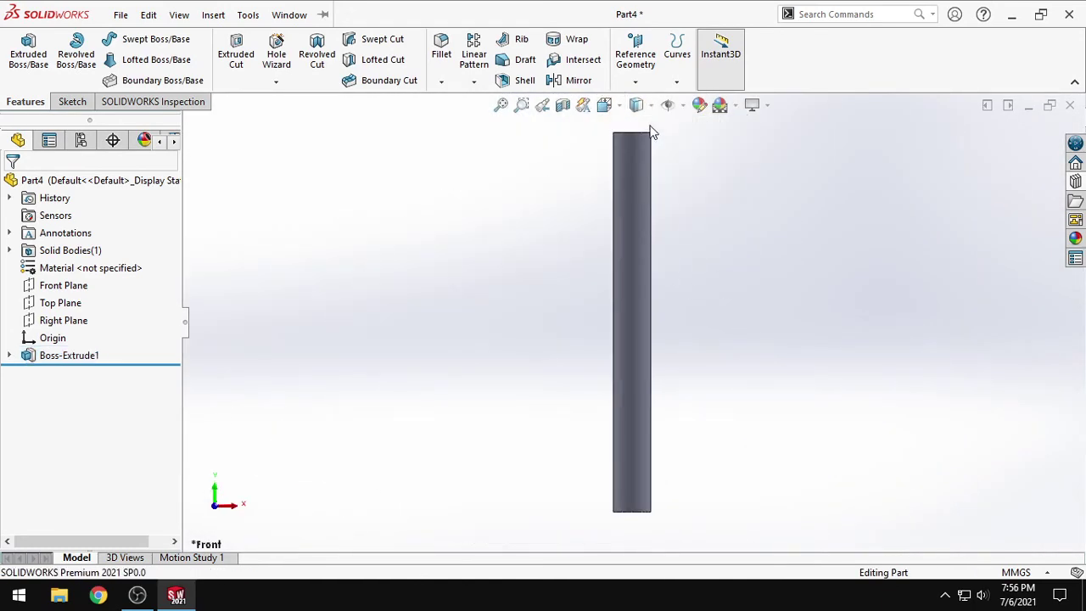
scroll(646, 135, "down", 5)
middle_click_drag(642, 141, 649, 288)
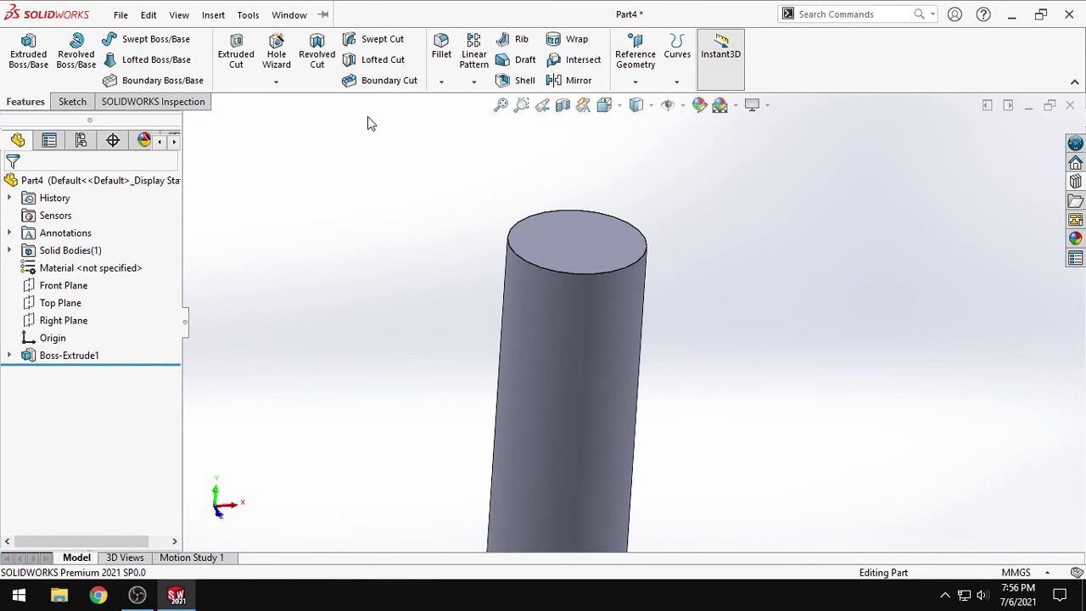
scroll(522, 202, "down", 2)
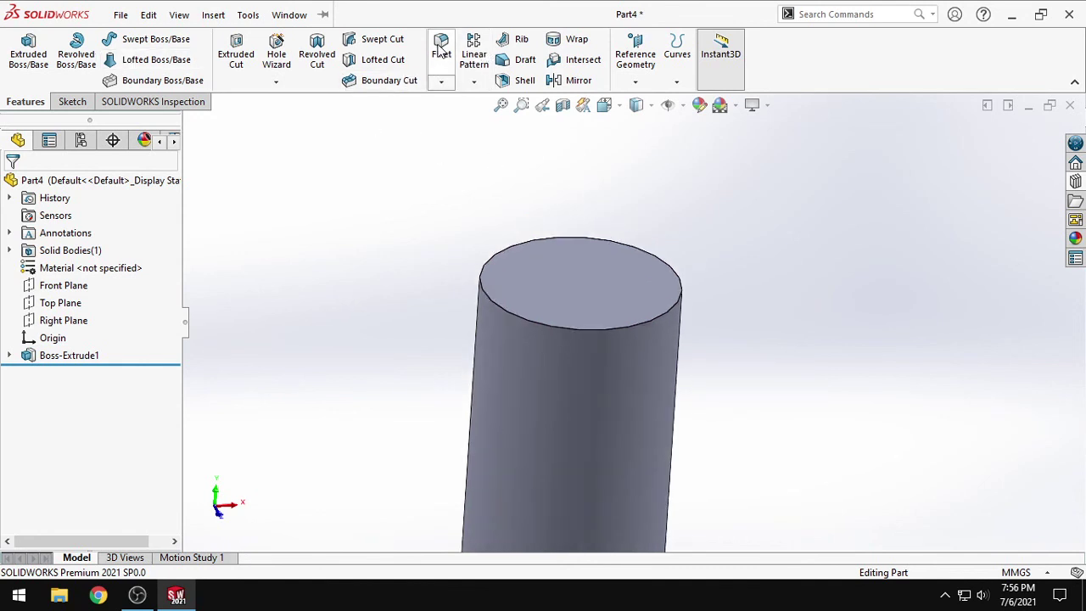
key("f")
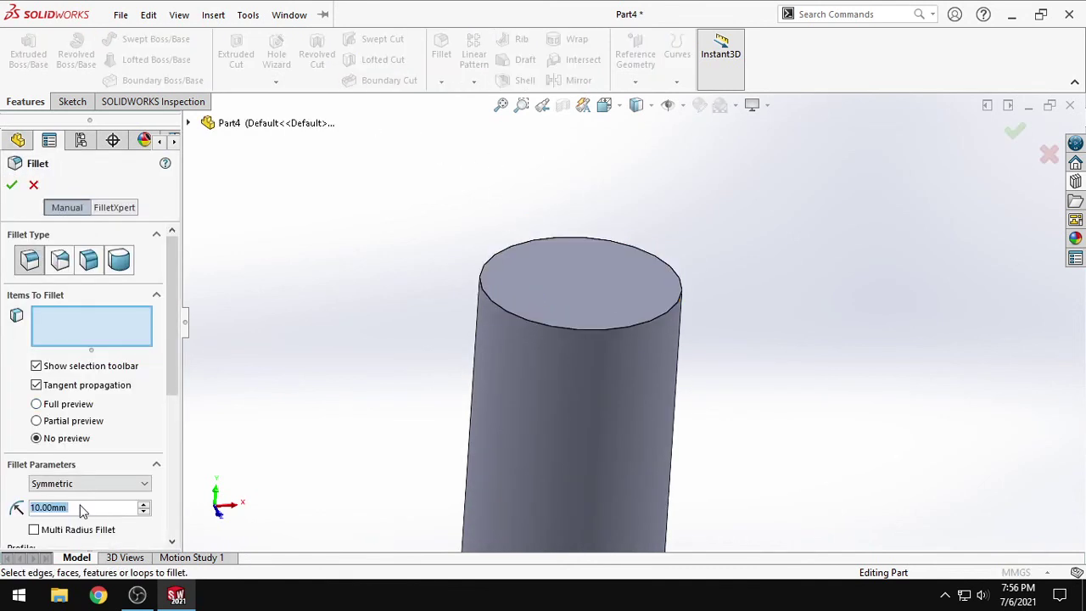
type("1")
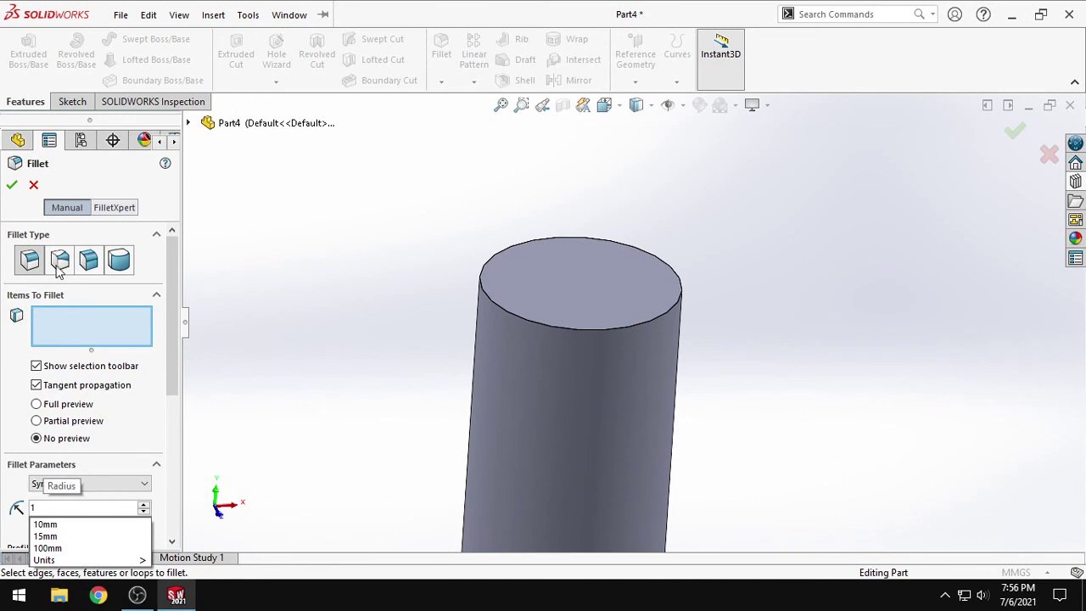
left_click(582, 330)
left_click(12, 185)
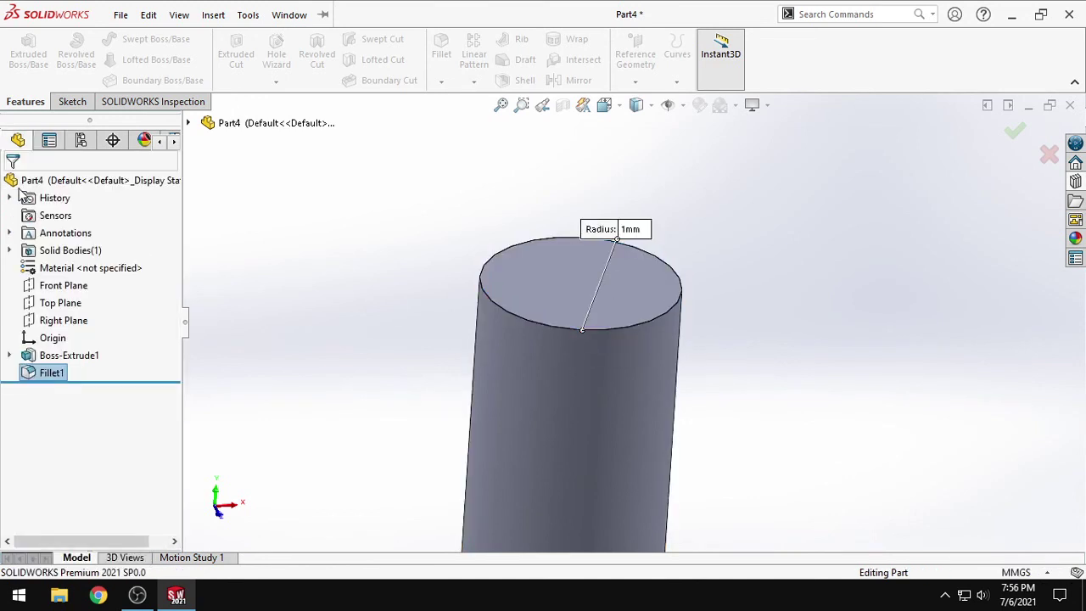
- Fillet the circular edge at the rod's bottom end with a 1 mm radius
scroll(647, 448, "down", 3)
scroll(646, 447, "up", 5)
scroll(644, 458, "down", 5)
scroll(643, 496, "up", 3)
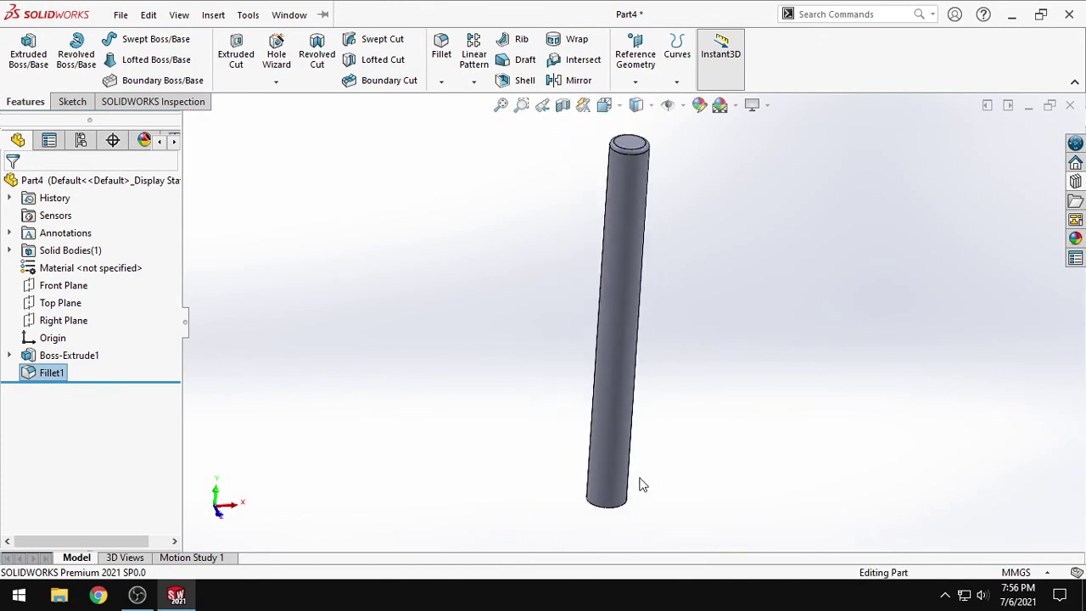
scroll(645, 424, "down", 5)
middle_click_drag(642, 415, 591, 344)
key("Return")
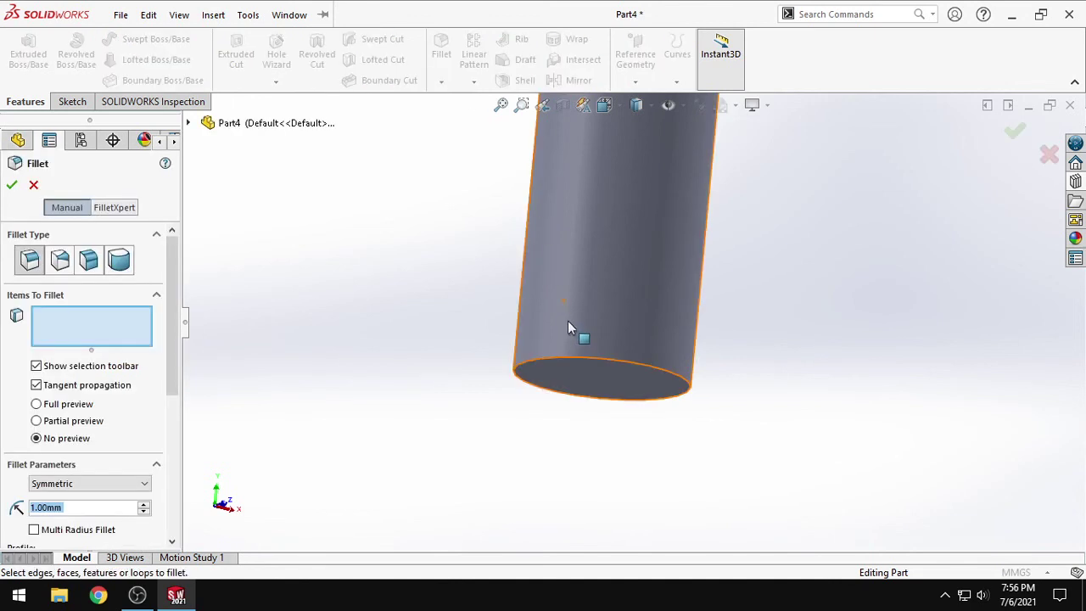
left_click(585, 365)
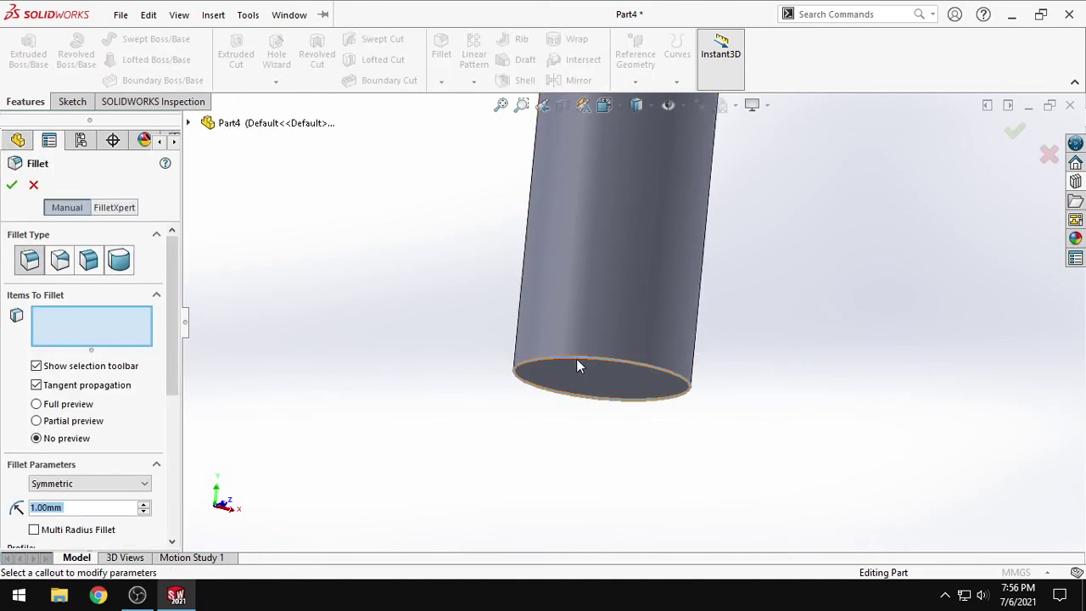
left_click(14, 185)
- Save the rod as part2 in the My Work folder
scroll(738, 319, "up", 3)
scroll(708, 239, "up", 2)
middle_click_drag(687, 196, 669, 264, "ctrl")
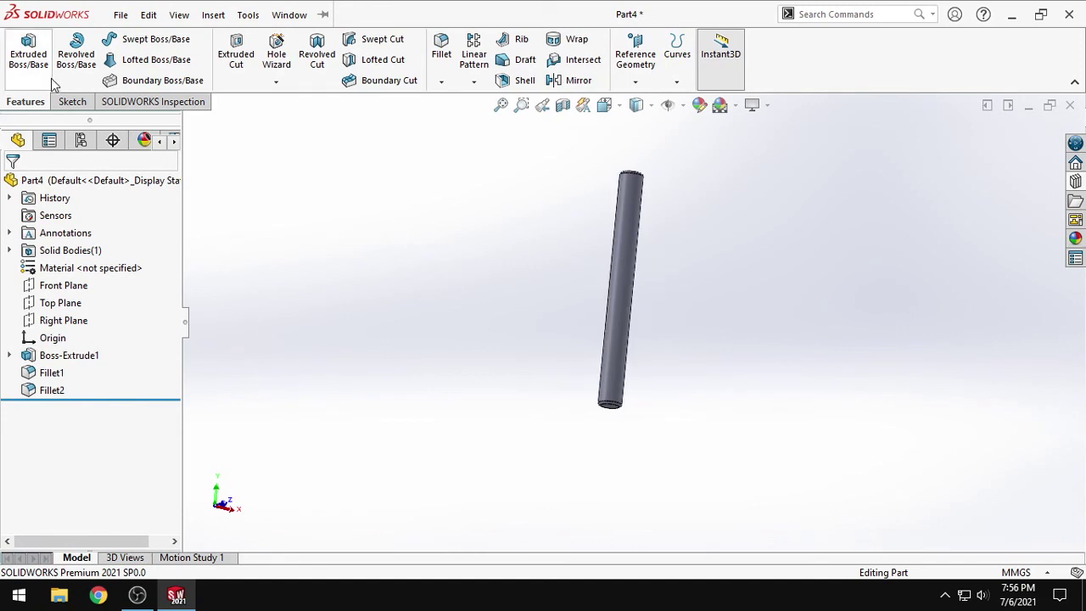
left_click(120, 14)
left_click(385, 218)
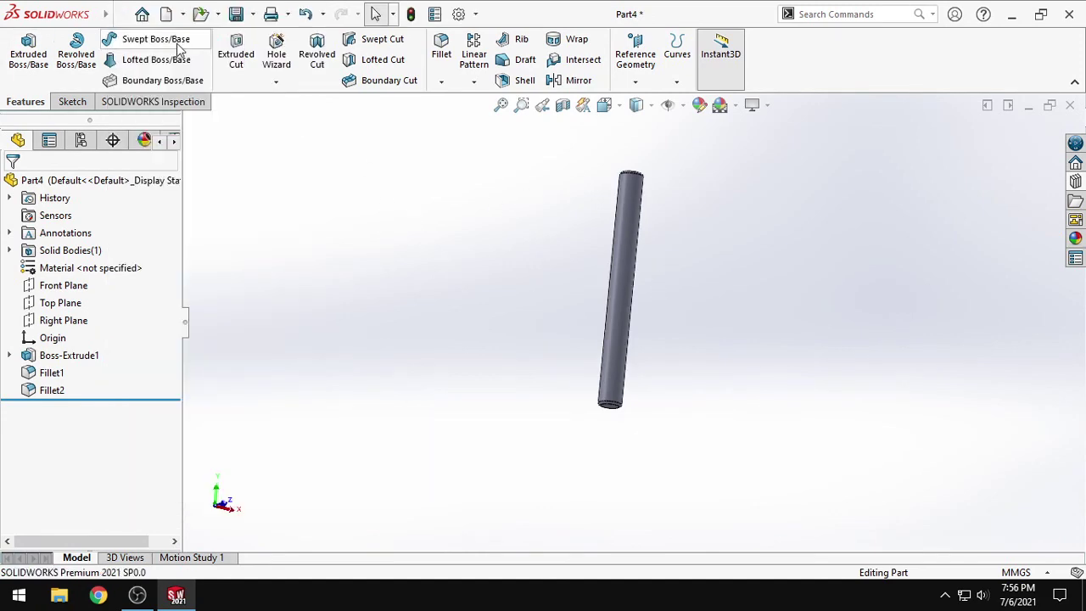
type("pad")
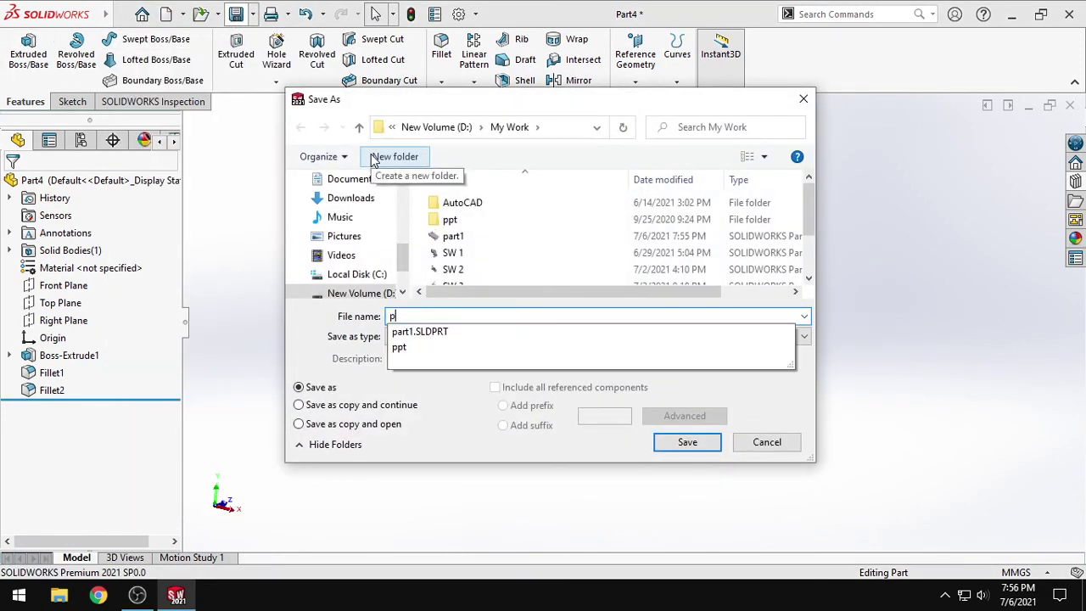
key("BackSpace")
type("rt2")
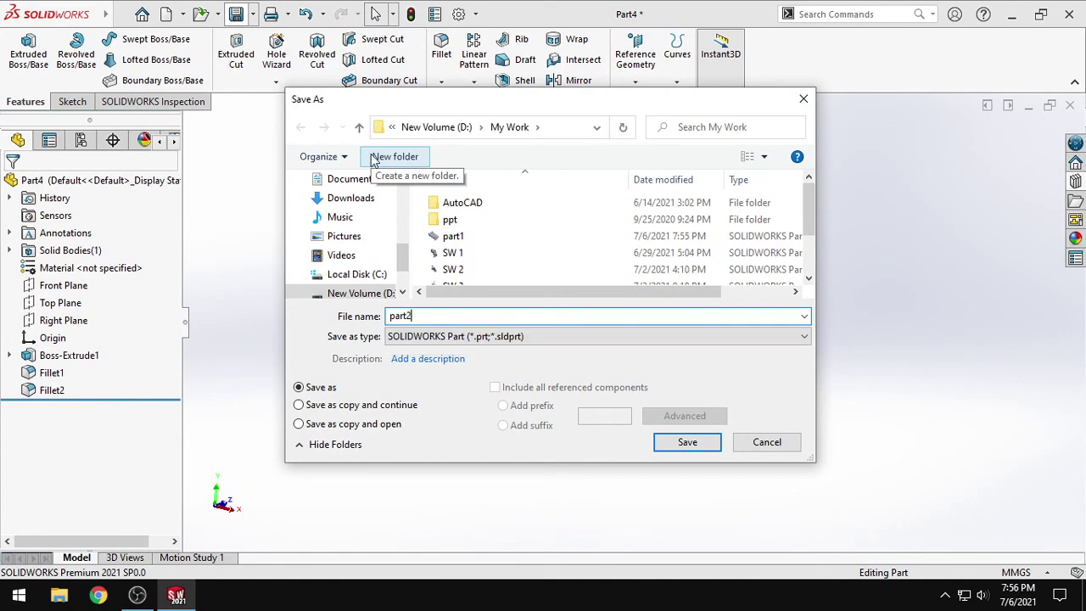
key("Return")
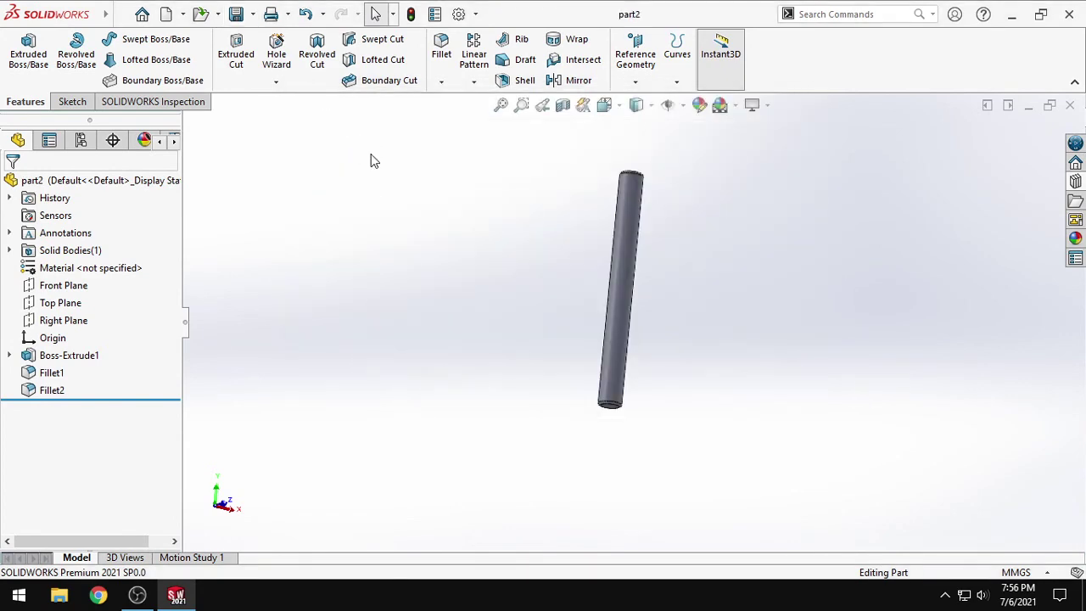
- Close the rod part and create a new assembly document
left_click(1070, 105)
left_click(165, 14)
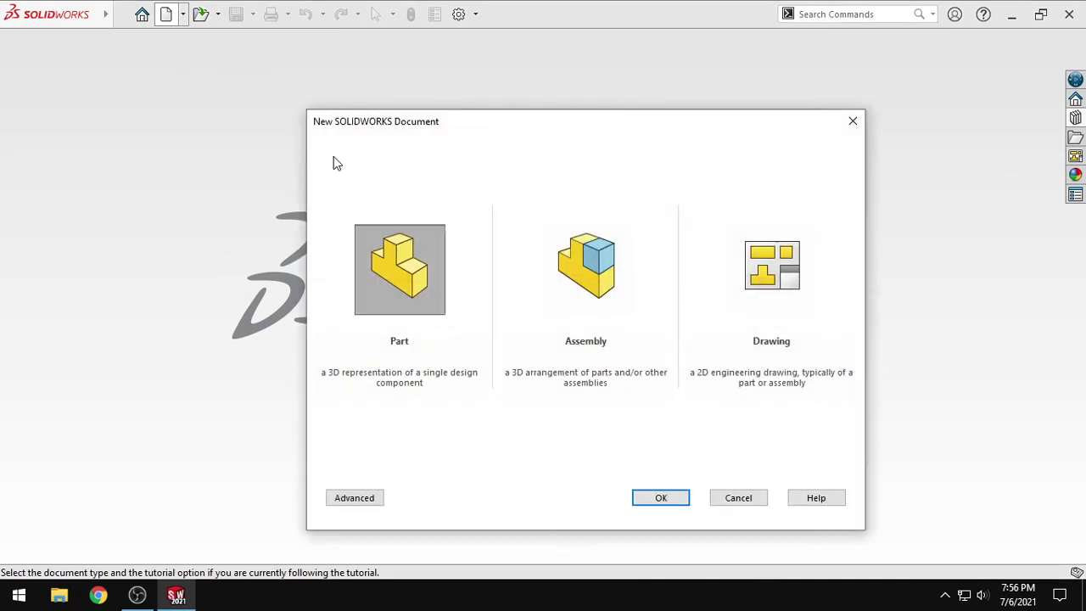
left_click(548, 254)
left_click(655, 497)
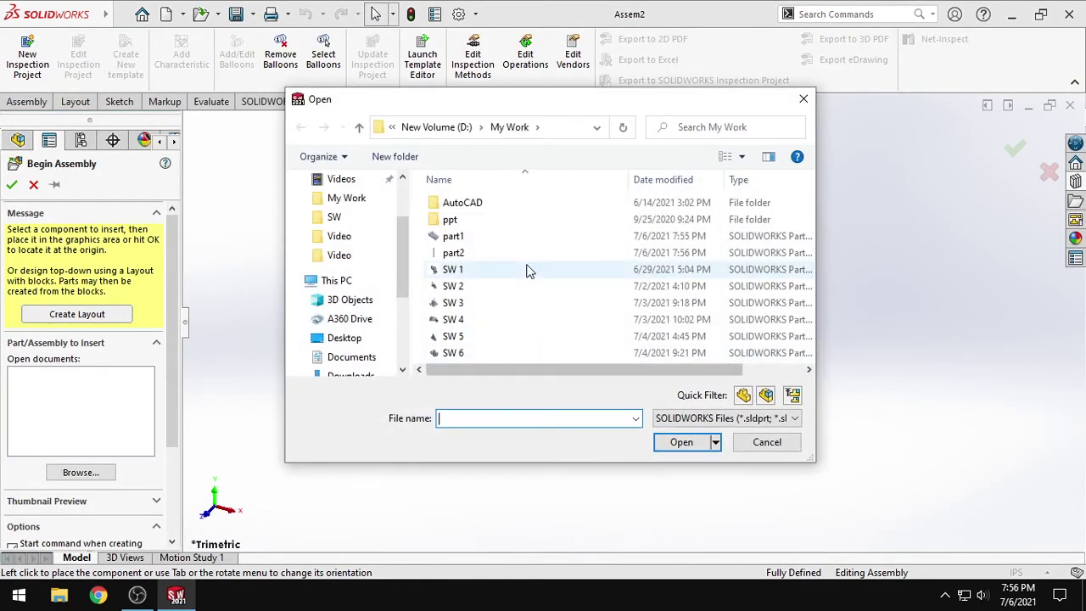
- Place the plate part1 in the assembly as its first, fixed component
left_click(454, 236)
left_click(679, 443)
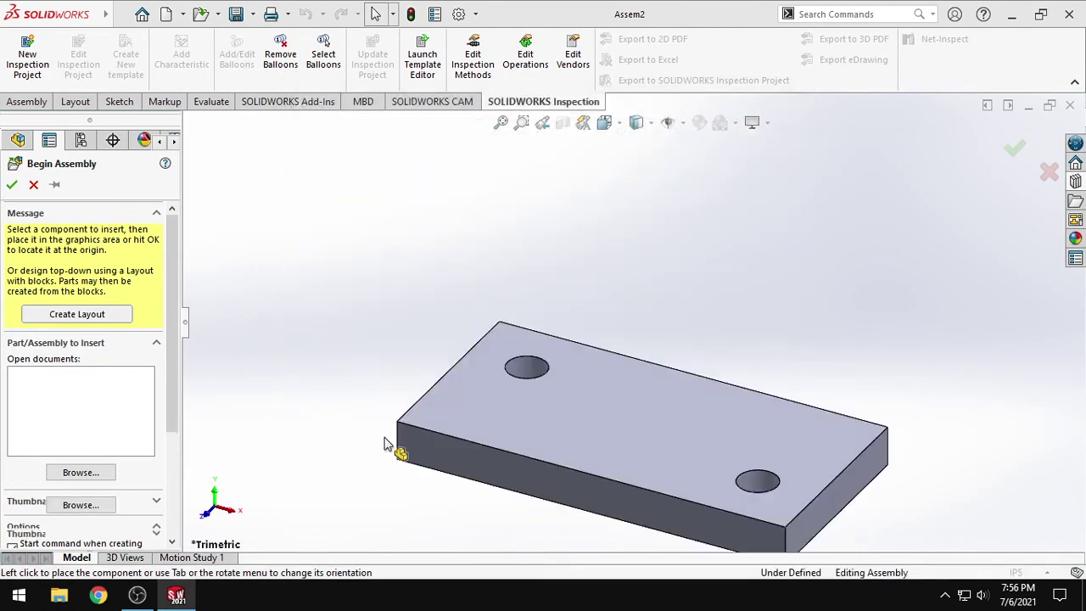
left_click(644, 357)
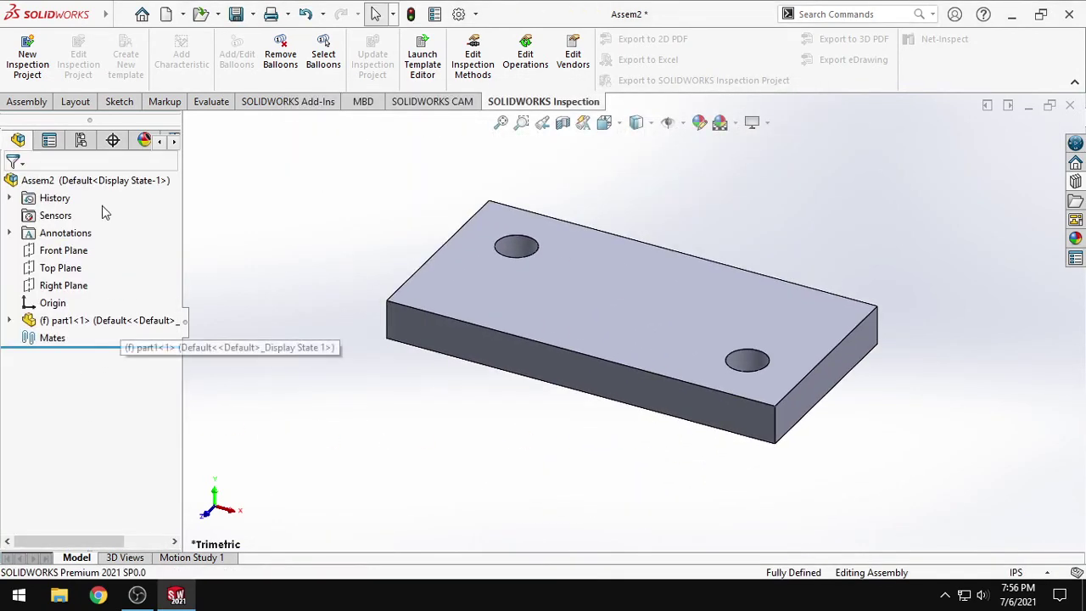
- Insert the rod part2 into the assembly, standing beside the plate
left_click(26, 101)
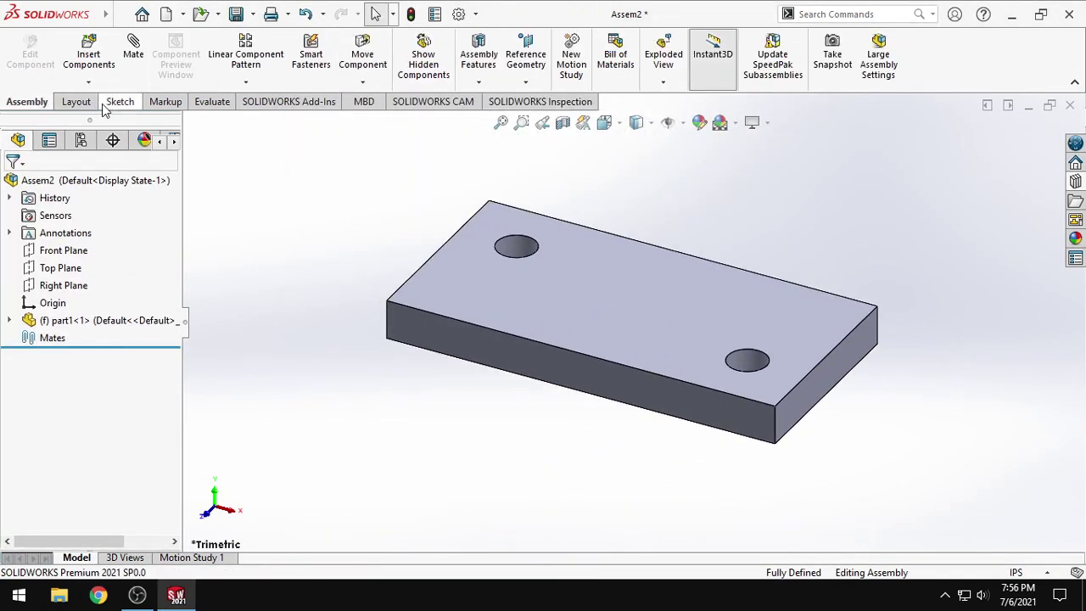
left_click(88, 57)
left_click(509, 253)
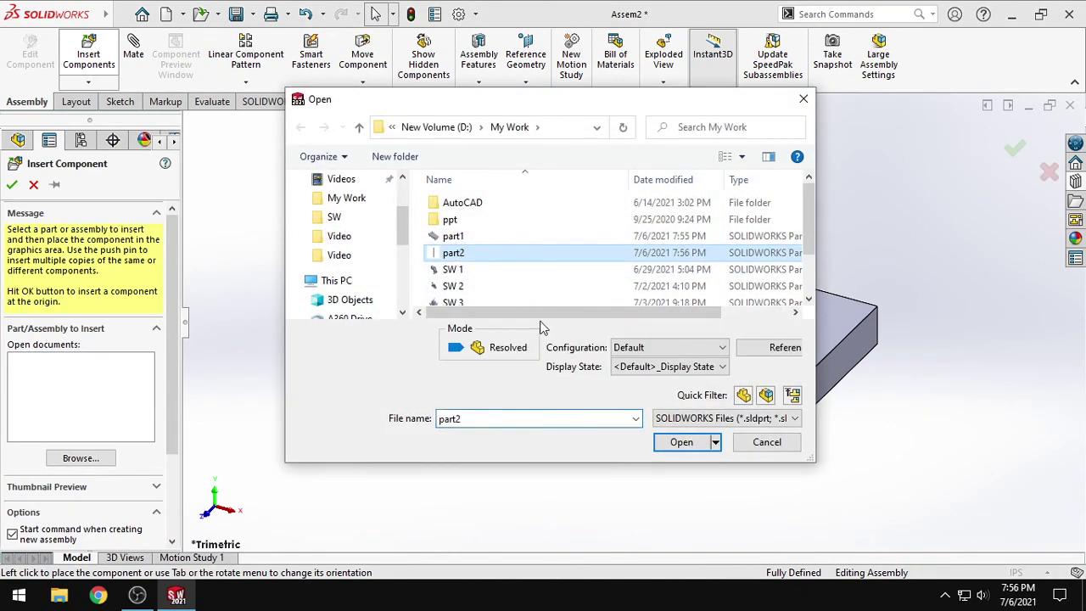
left_click(662, 443)
left_click(320, 337)
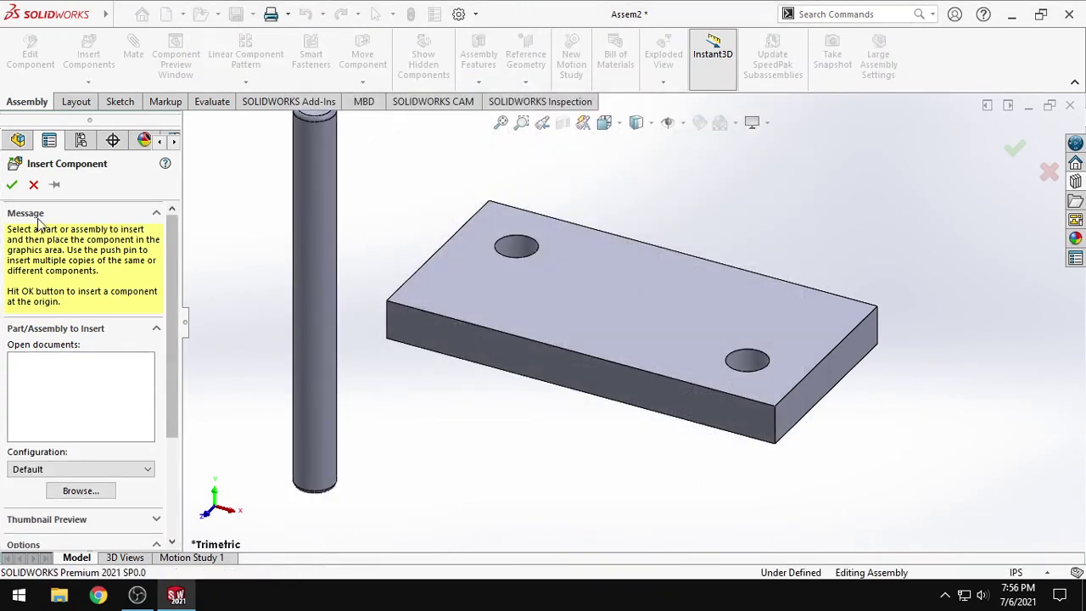
- Add a coincident mate between the upper edge of the rod's bottom fillet and the underside edge of the plate's nearest hole
key("f")
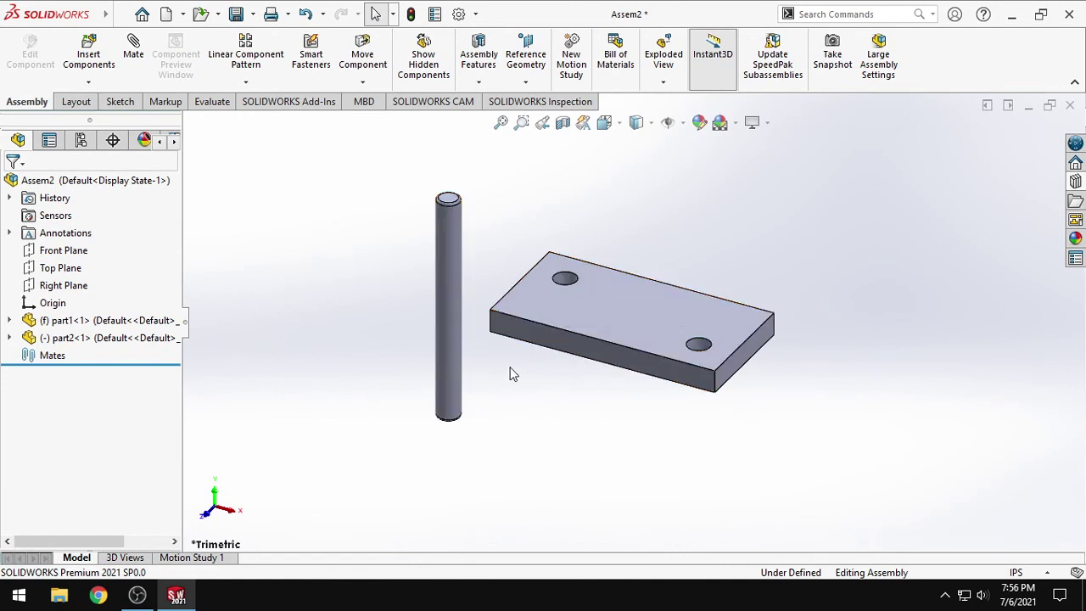
middle_click_drag(530, 422, 487, 501)
scroll(487, 501, "down", 4)
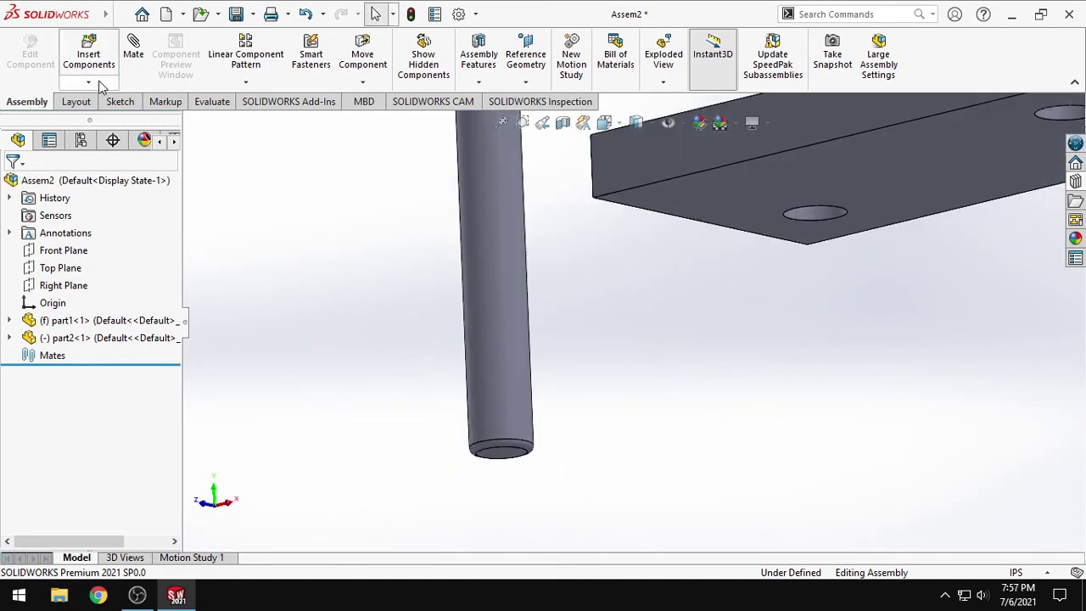
left_click(134, 49)
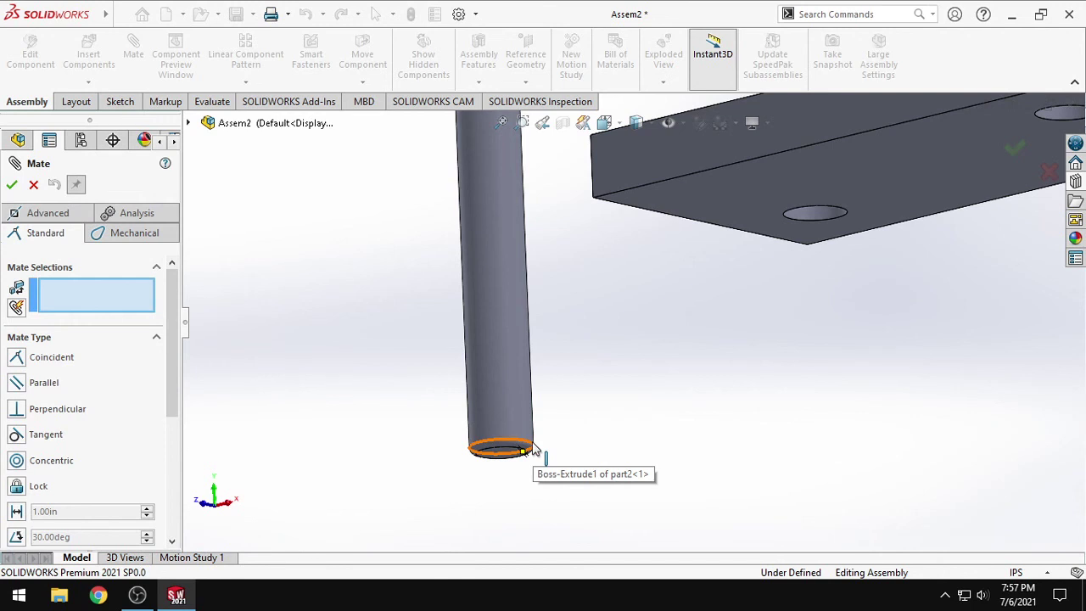
scroll(521, 451, "down", 2)
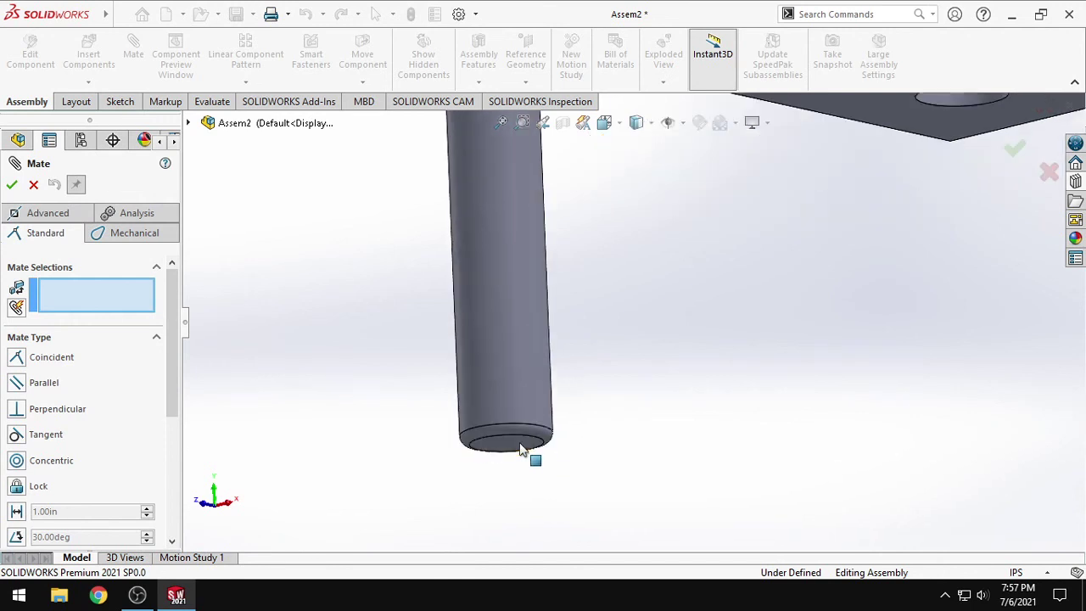
left_click(538, 435)
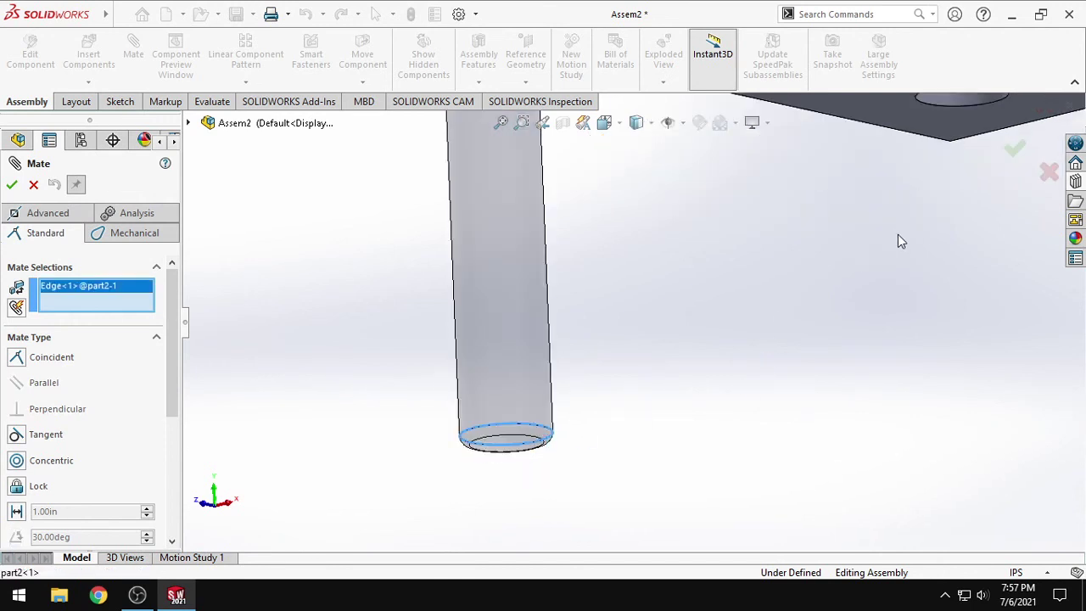
middle_click_drag(898, 241, 909, 199)
scroll(848, 208, "down", 2)
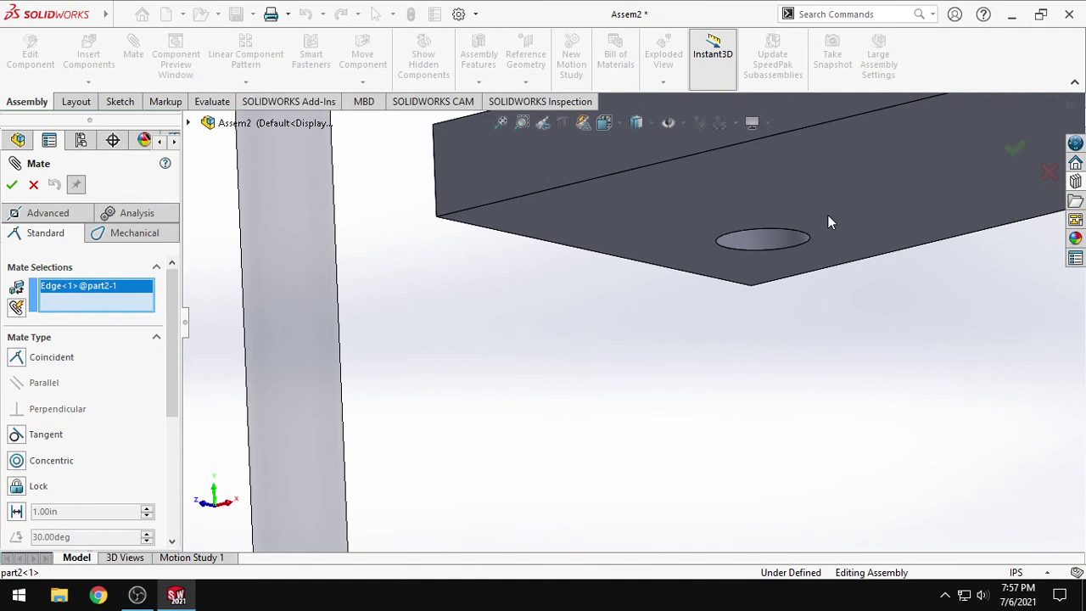
left_click(791, 239)
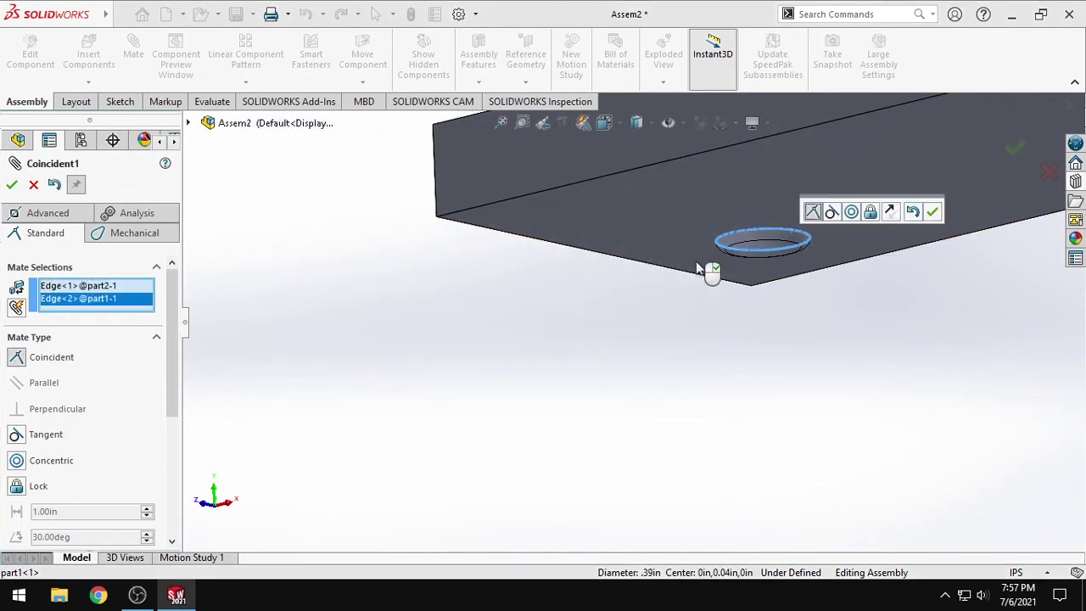
scroll(726, 323, "up", 5)
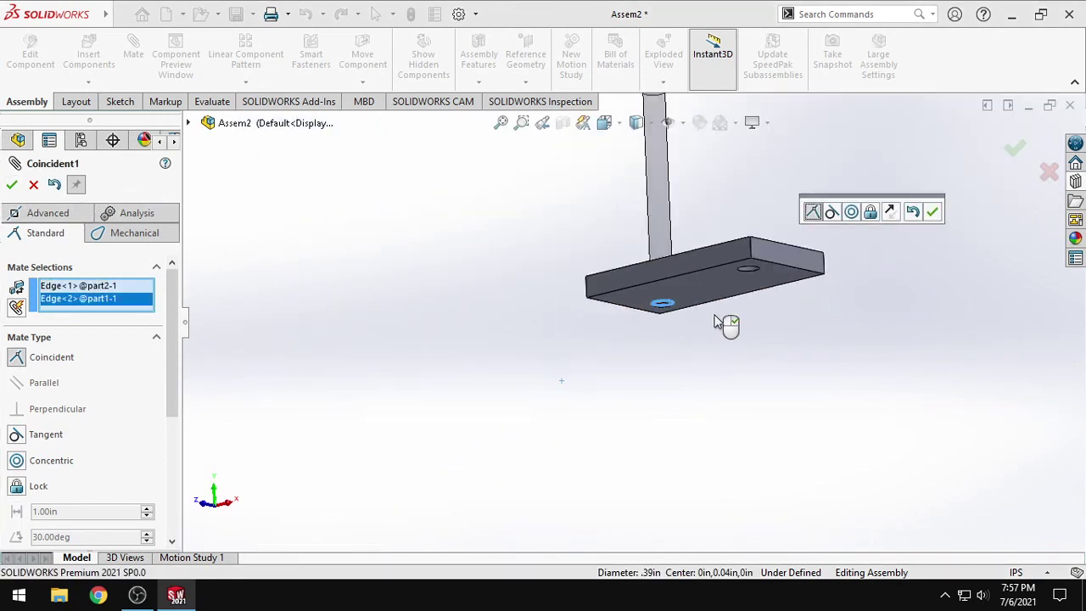
left_click(12, 184)
left_click(12, 184)
- Examine in front view how the rod sits in the plate and whether the plate can be moved
middle_click_drag(679, 325, 720, 368)
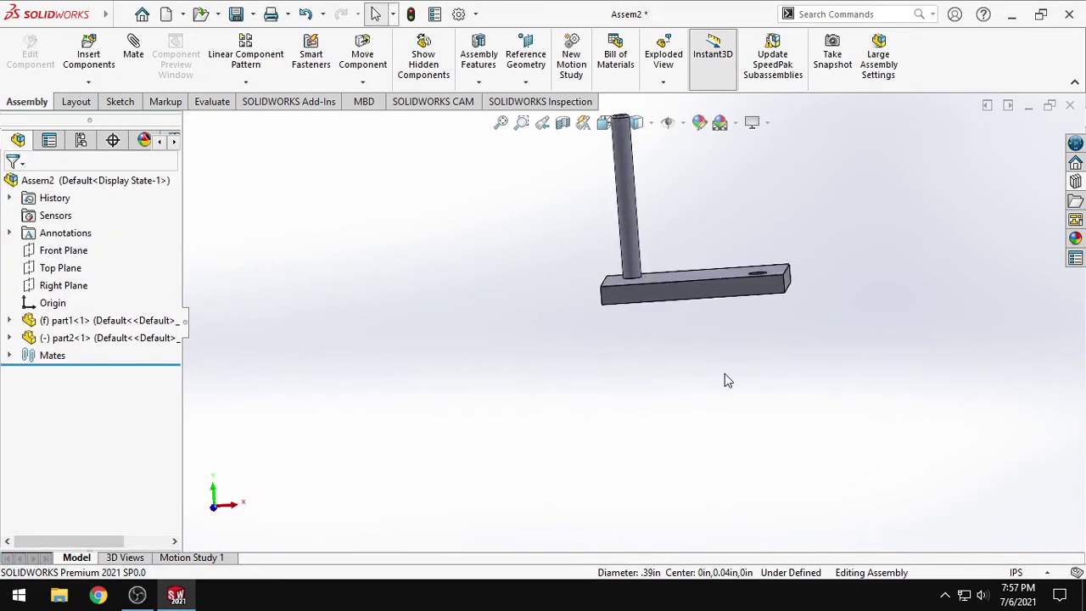
left_click(615, 123)
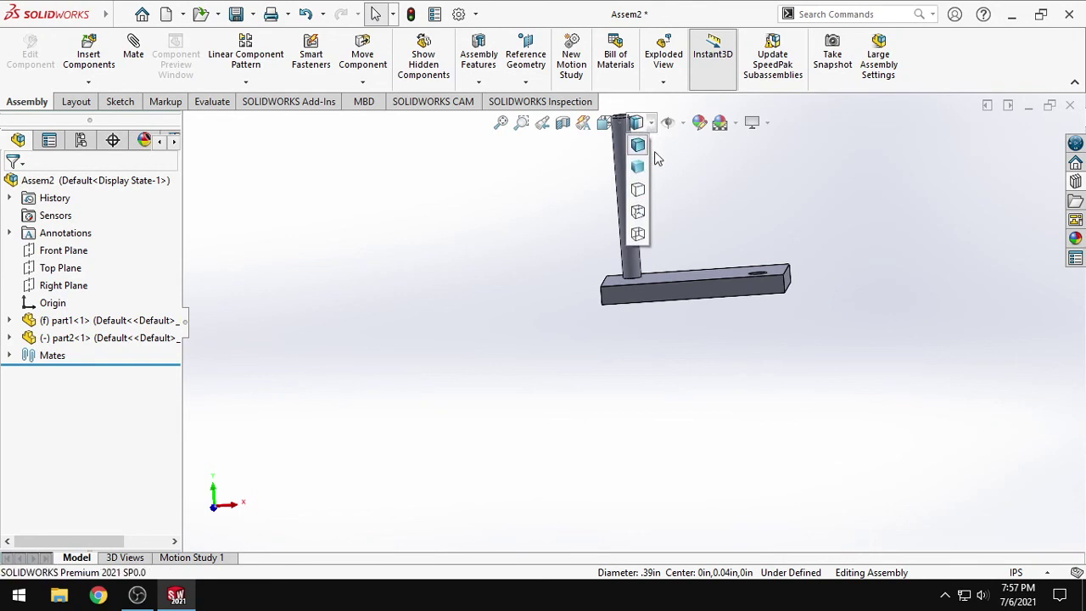
left_click(626, 192)
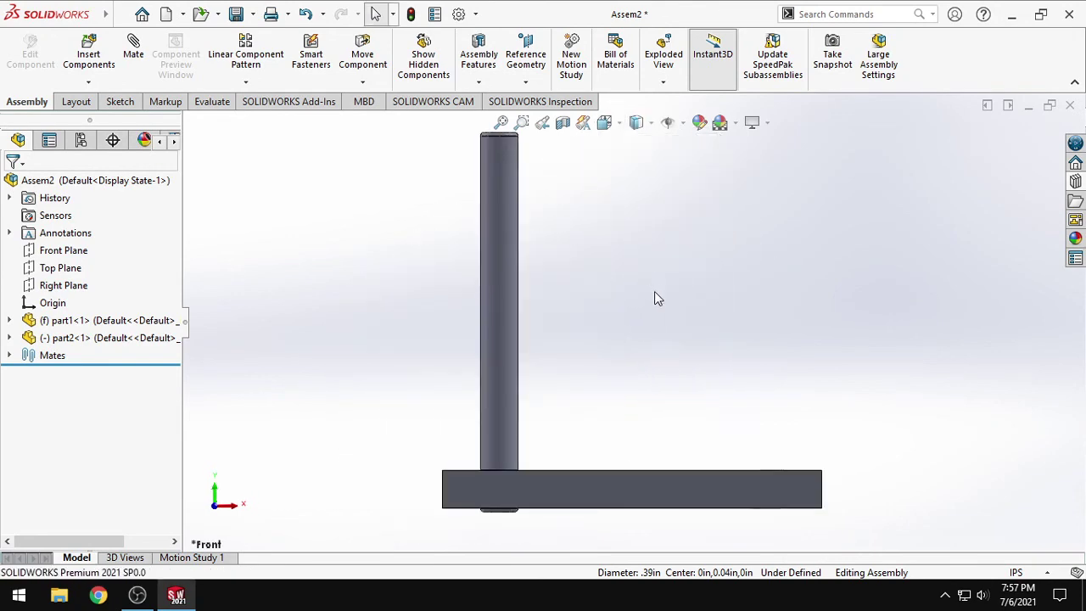
key("f")
left_click(617, 430)
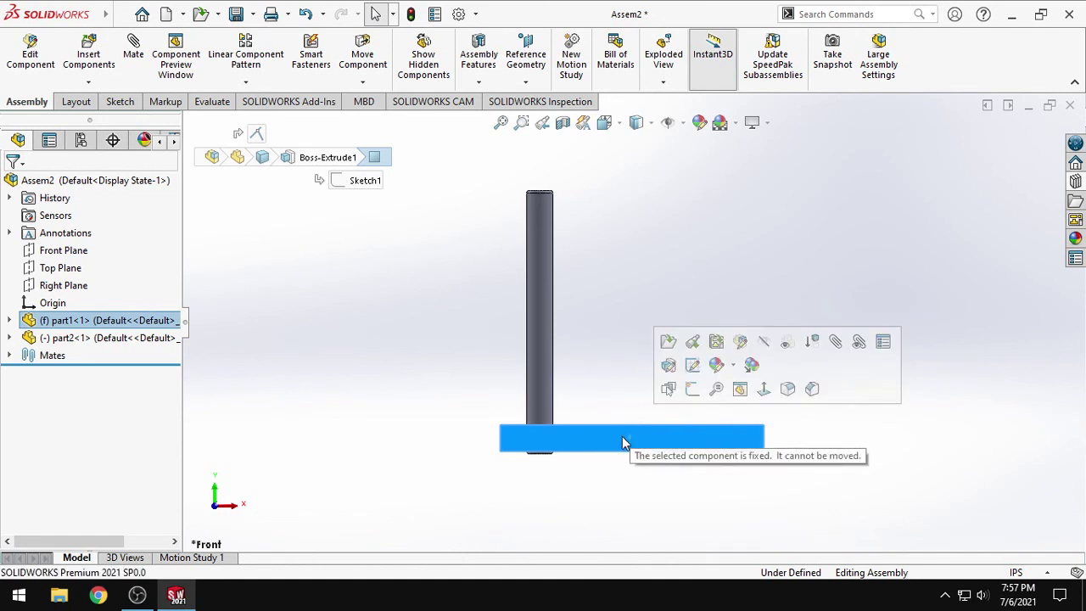
left_click(547, 357)
left_click(598, 435)
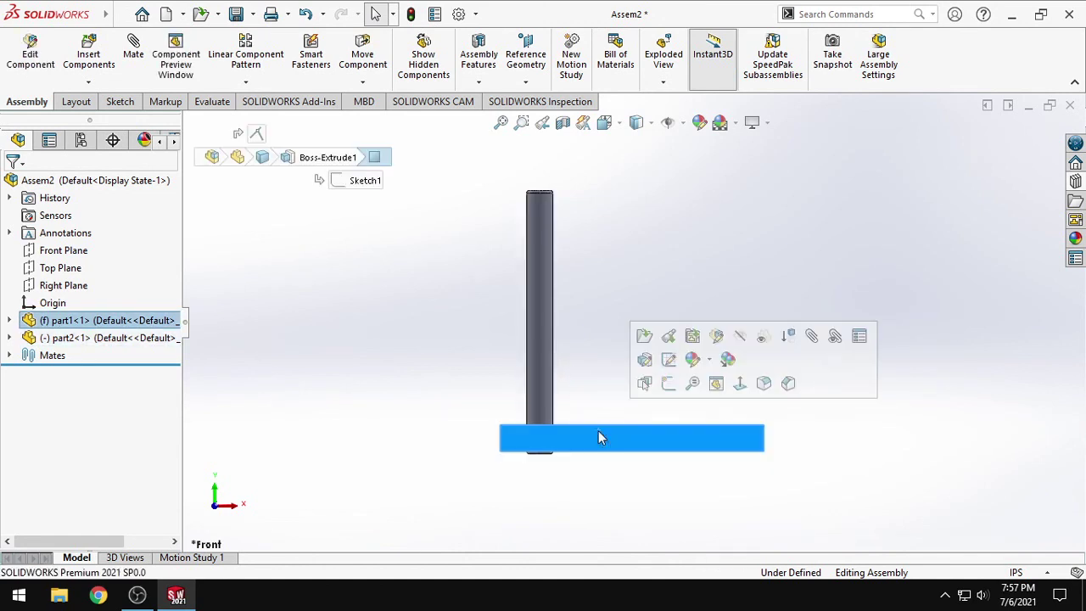
- Insert a second copy of the rod part2 into the assembly, standing beside the plate
middle_click_drag(586, 378, 607, 467)
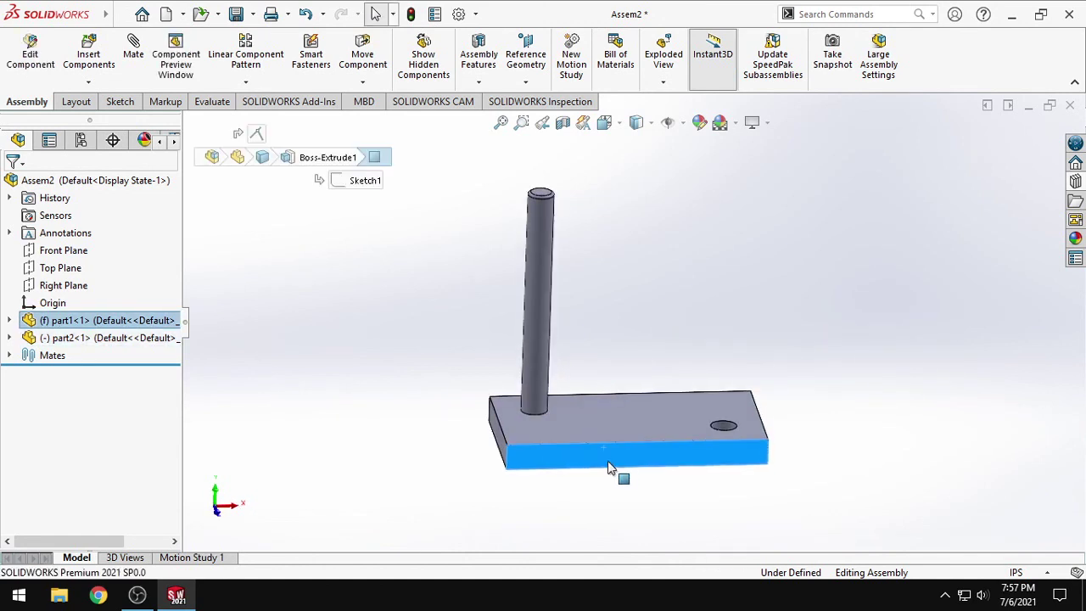
left_click(619, 390)
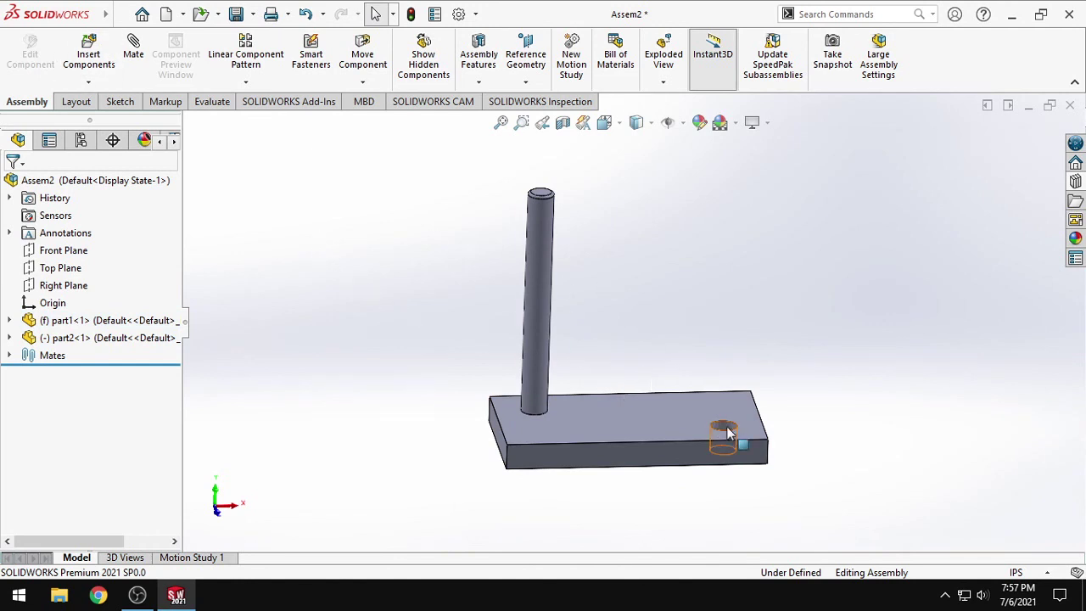
left_click(88, 56)
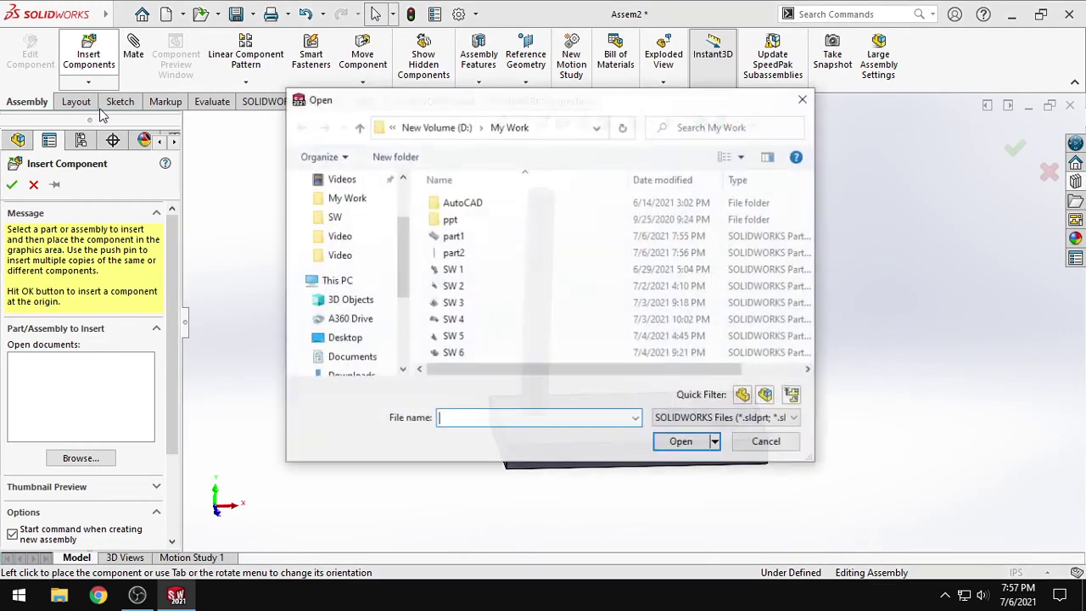
left_click(453, 253)
left_click(661, 440)
left_click(353, 272)
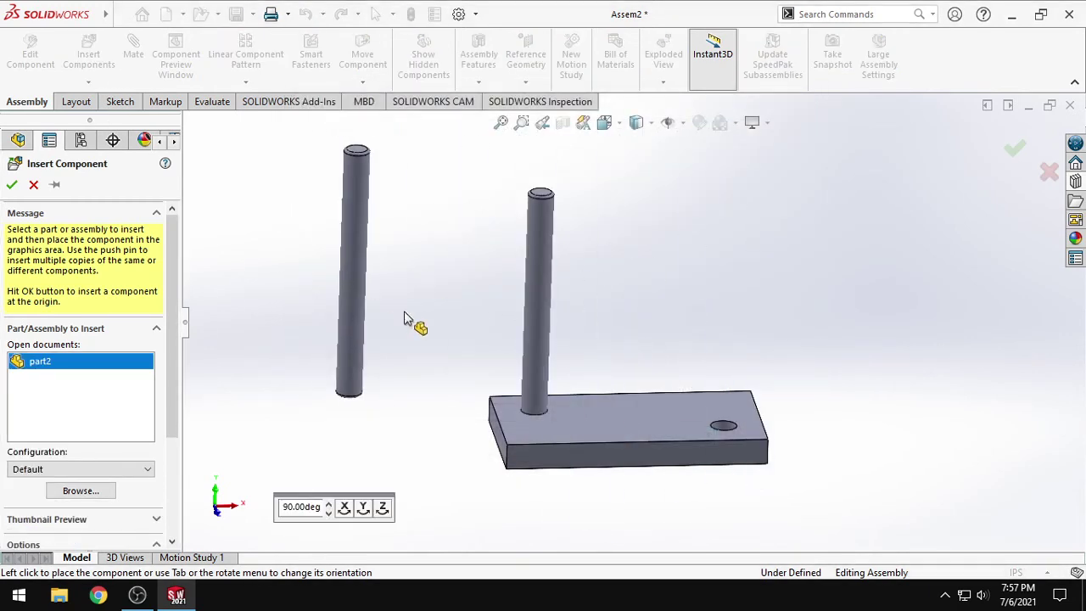
- Add a concentric mate between the upper edge of the second rod's bottom fillet and the underside edge of the plate's free hole
middle_click_drag(474, 361, 432, 340)
middle_click_drag(371, 441, 502, 387)
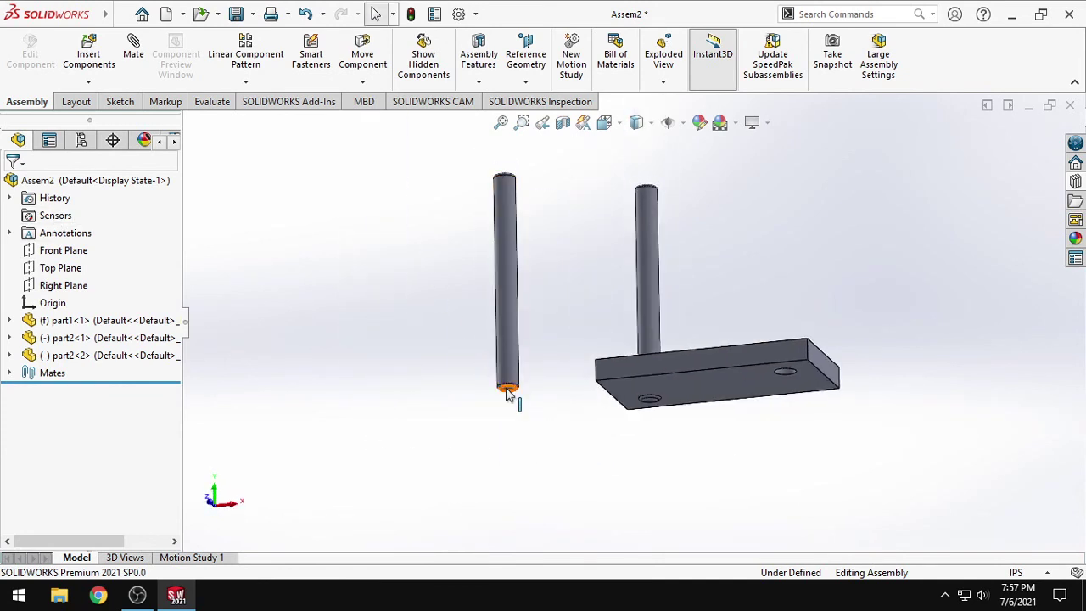
scroll(501, 388, "down", 4)
left_click(133, 51)
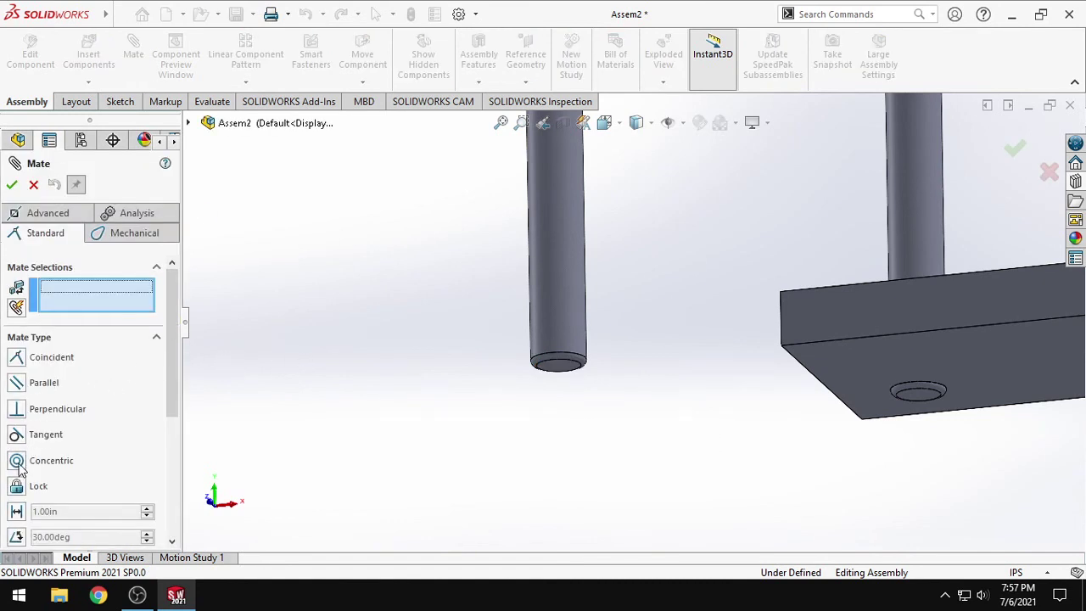
scroll(594, 394, "down", 3)
left_click(492, 305)
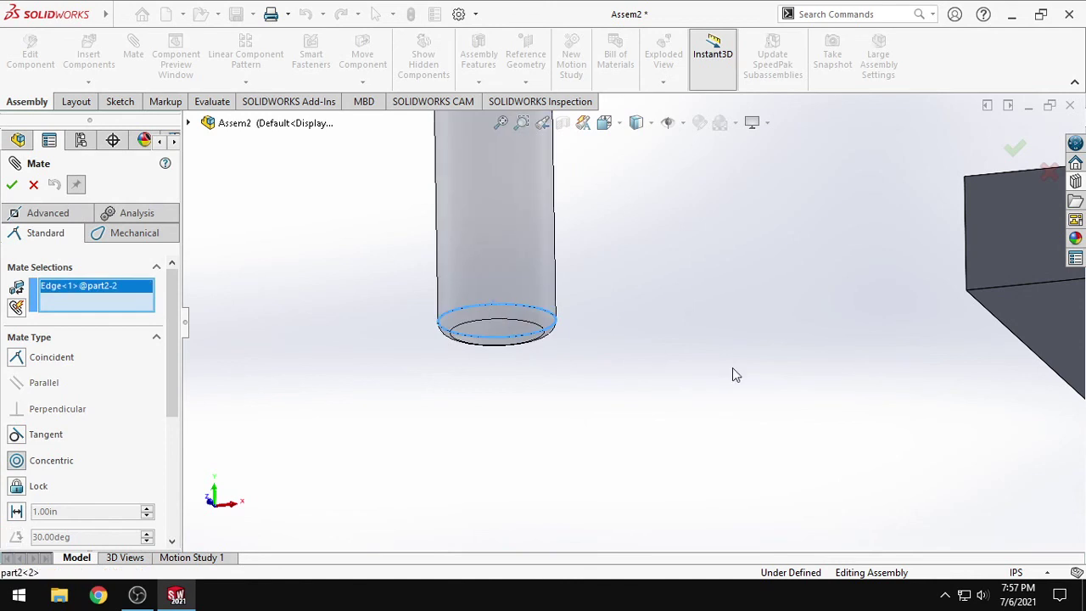
scroll(848, 383, "up", 2)
scroll(863, 383, "up", 1)
scroll(816, 257, "down", 5)
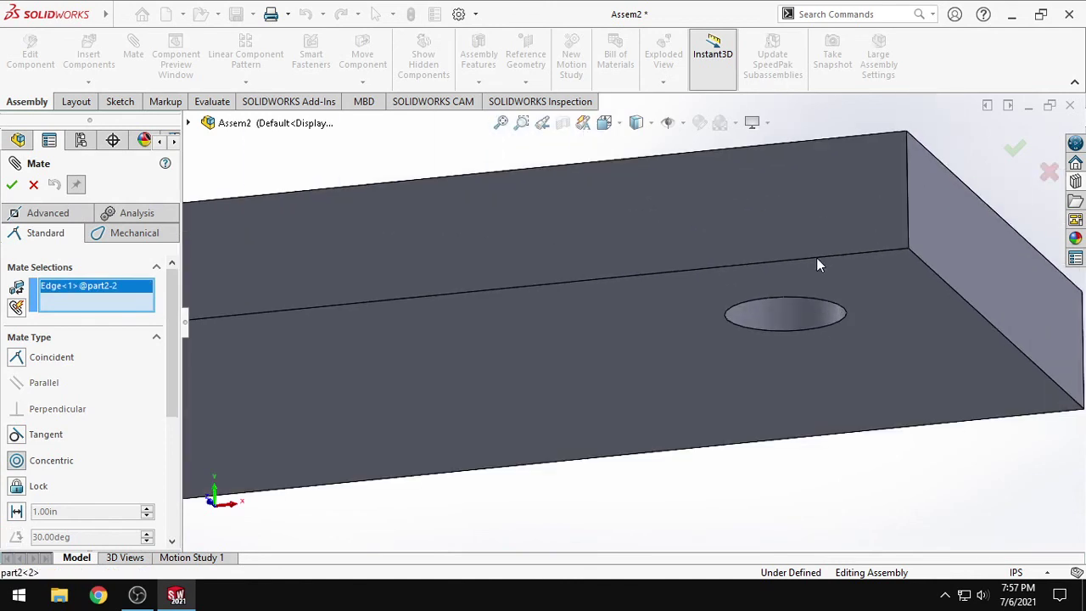
left_click(821, 308)
scroll(605, 237, "up", 6)
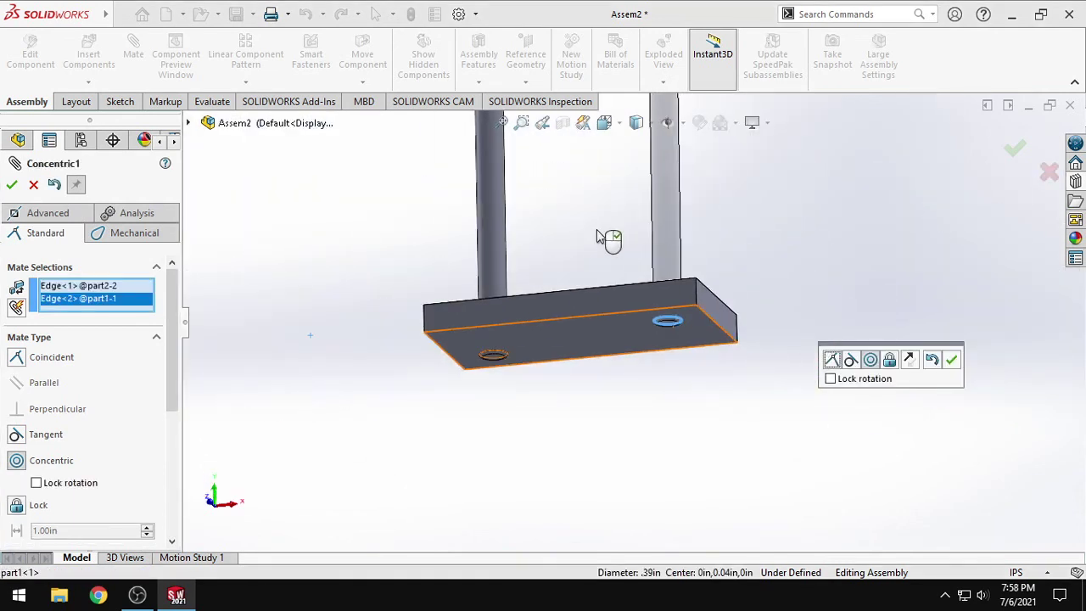
left_click(10, 183)
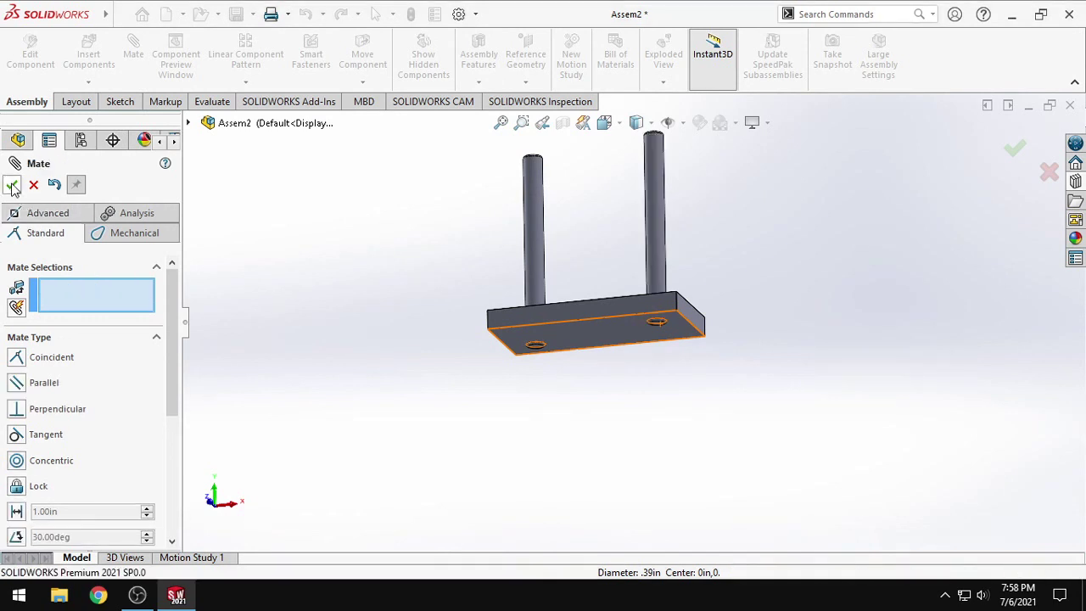
left_click(10, 183)
- Test whether the first rod can be moved, and slide the second rod down through its hole below the plate
key("ctrl+1")
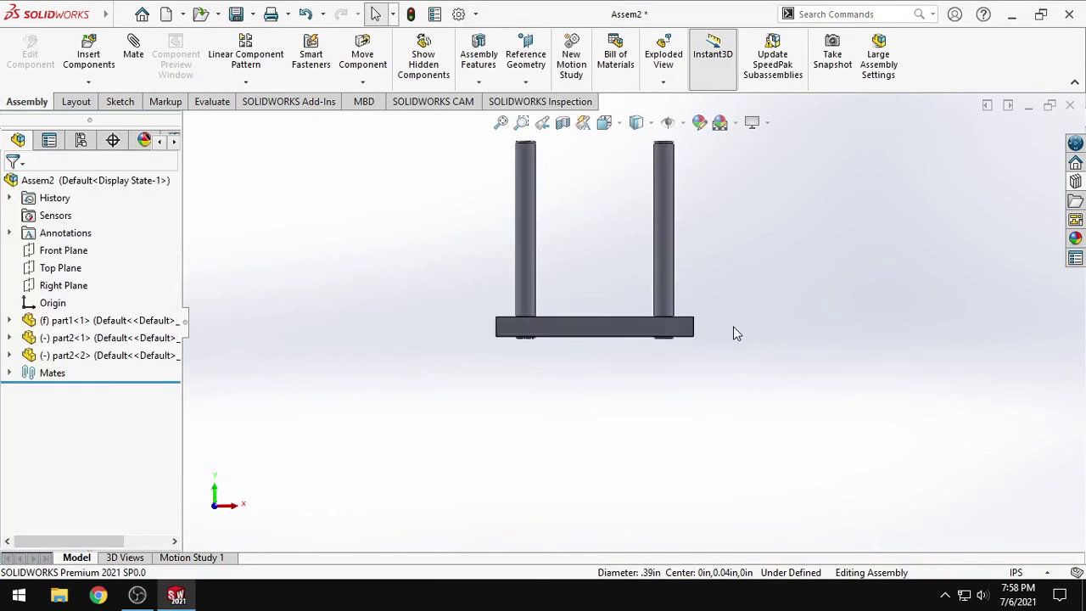
middle_click_drag(698, 287, 574, 305)
left_click(515, 286)
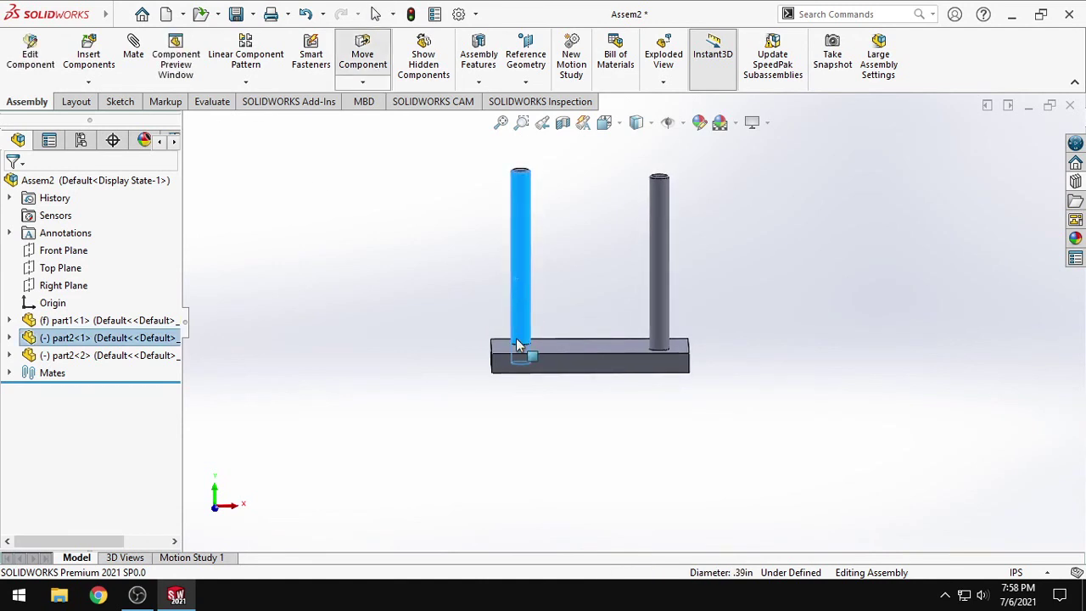
left_click(666, 302)
left_click_drag(666, 299, 689, 392)
left_click(717, 391)
middle_click_drag(696, 371, 667, 359)
scroll(666, 358, "down", 3)
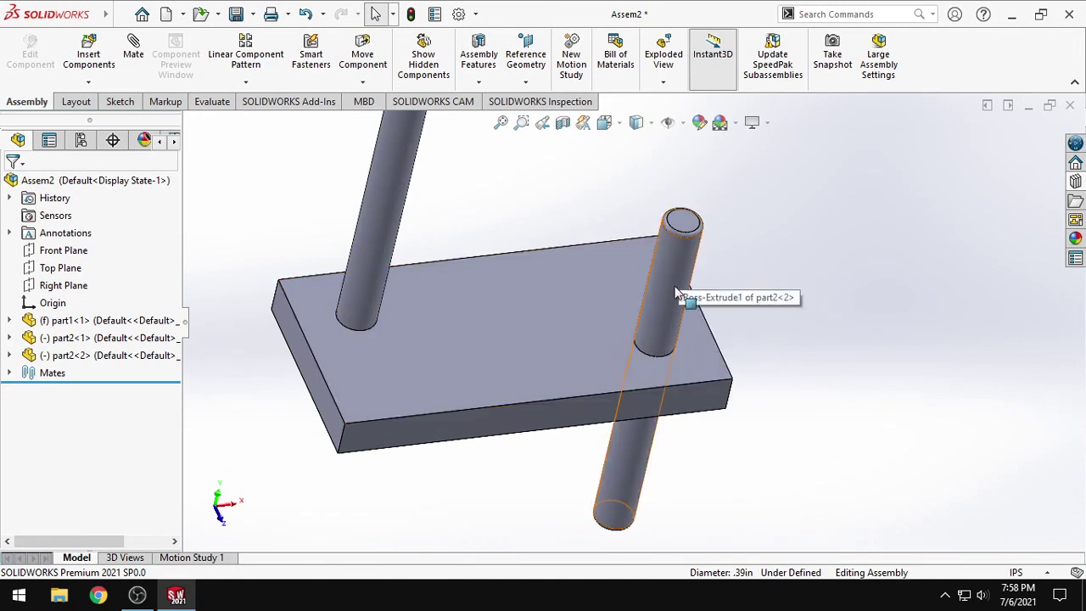
- Compare how the coincident-mated rod and the concentric-mated rod sit and move in their holes
scroll(707, 350, "up", 3)
scroll(706, 350, "up", 2)
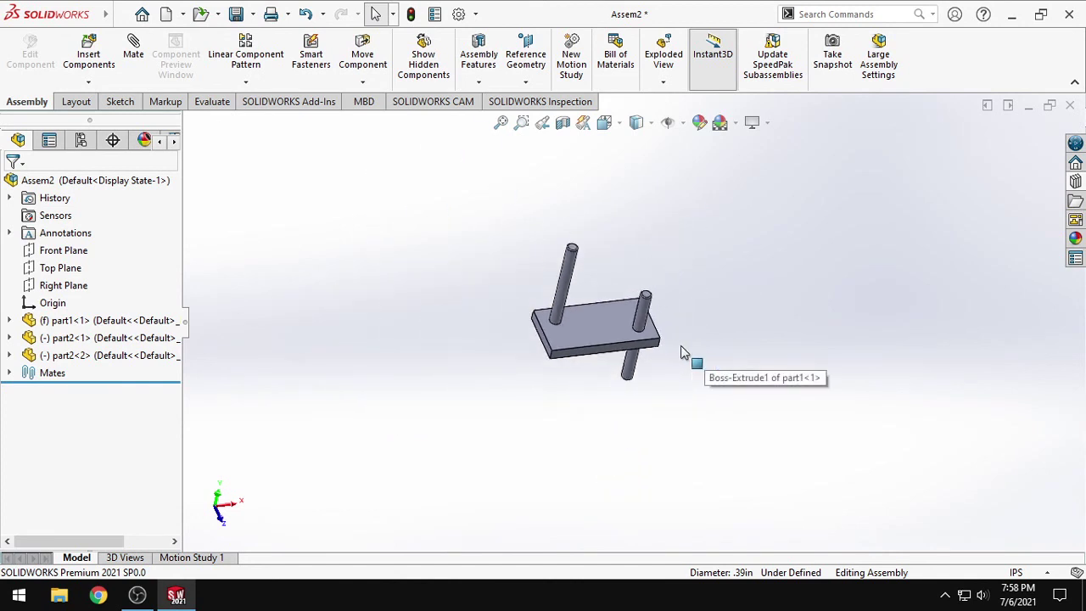
scroll(649, 327, "down", 1)
left_click(632, 305)
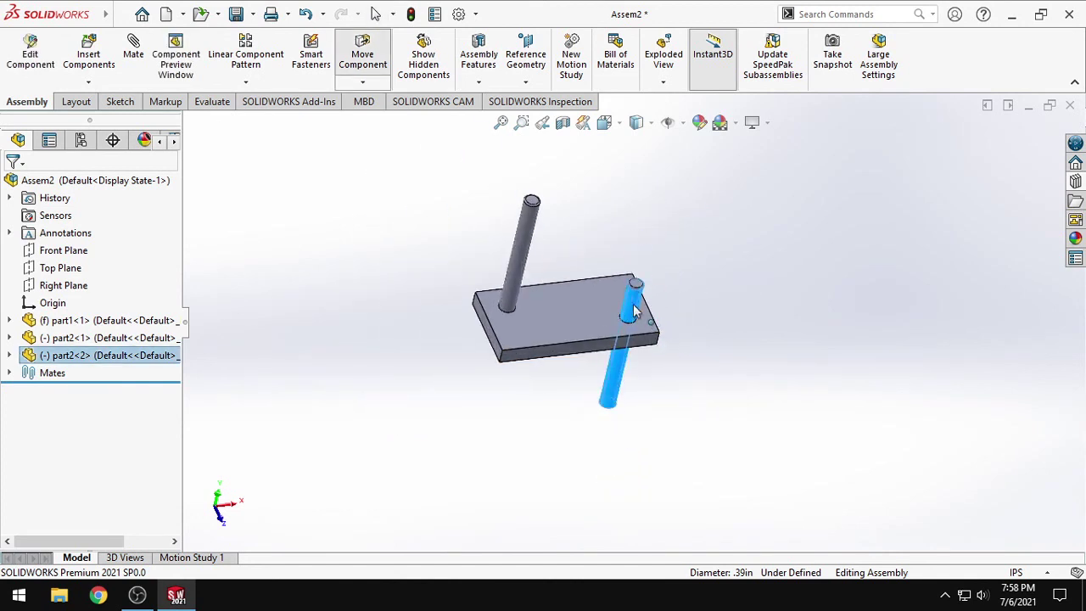
left_click(572, 272)
scroll(538, 242, "up", 1)
scroll(567, 276, "down", 1)
scroll(567, 275, "down", 2)
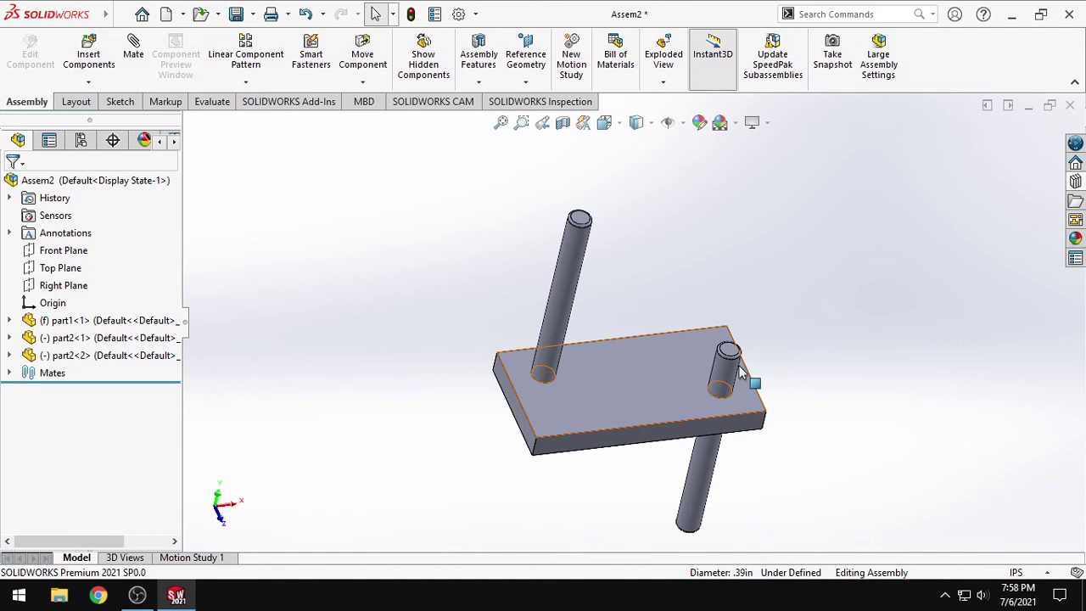
left_click(571, 303)
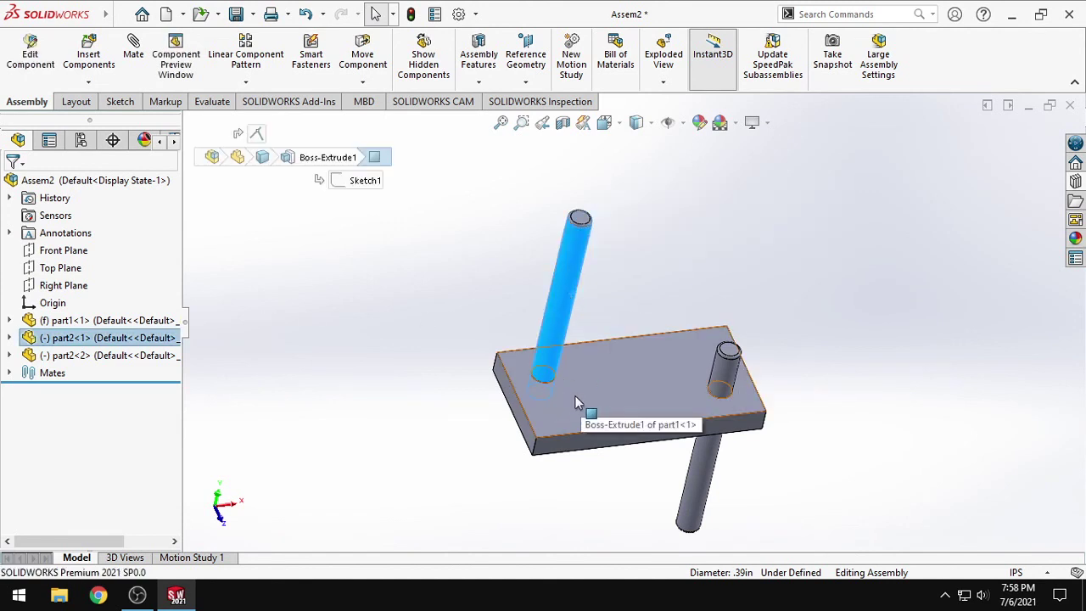
left_click(642, 294)
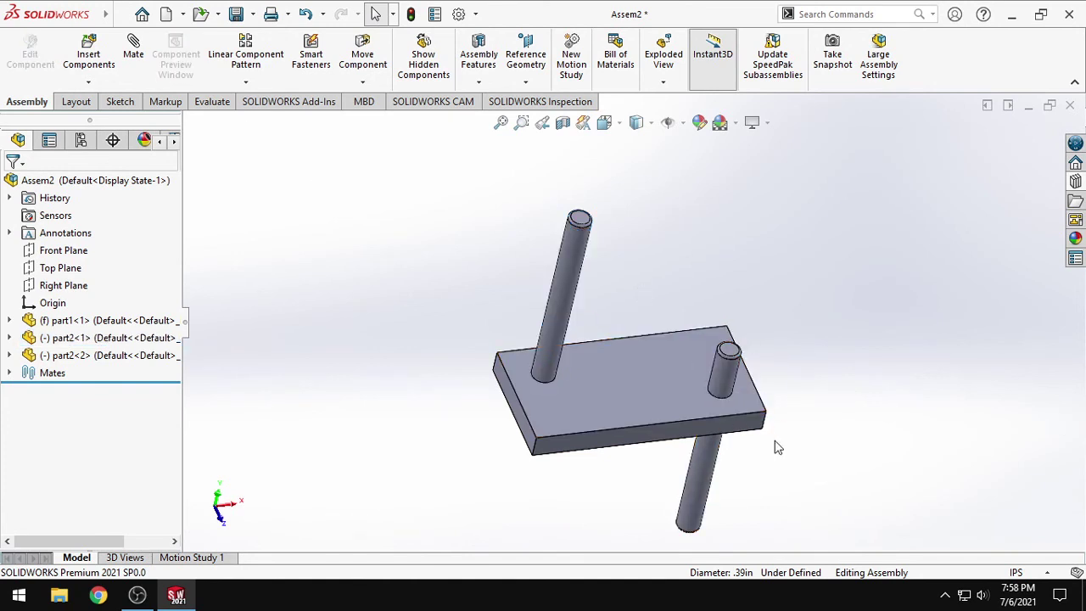
- Add a coincident mate between the upper edge of the second rod's bottom fillet and its hole's underside edge
middle_click_drag(775, 444, 753, 368)
scroll(756, 424, "down", 4)
scroll(733, 417, "up", 2)
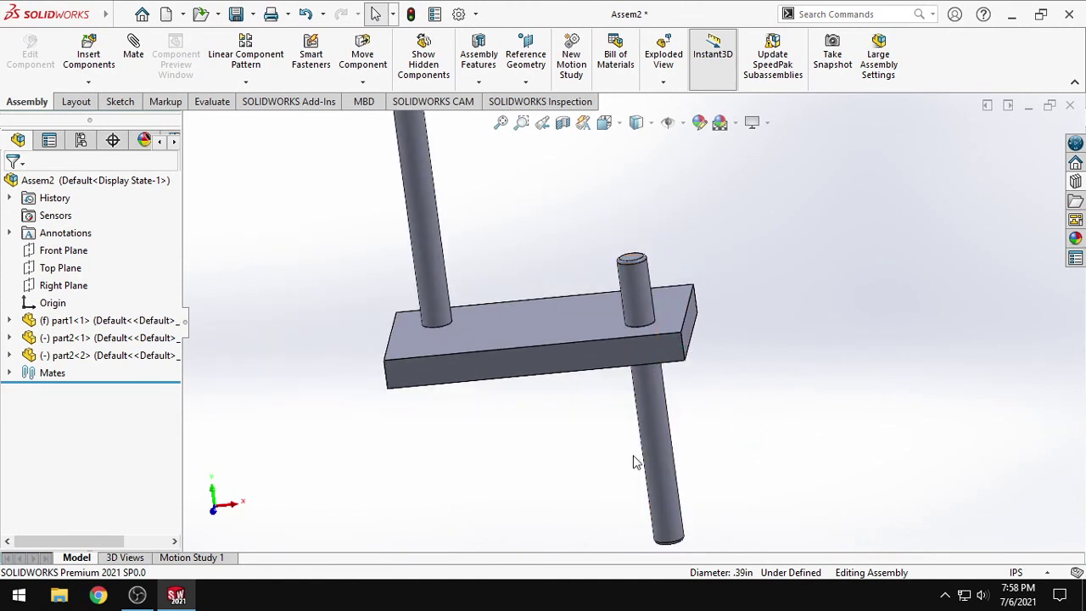
middle_click_drag(702, 485, 750, 331)
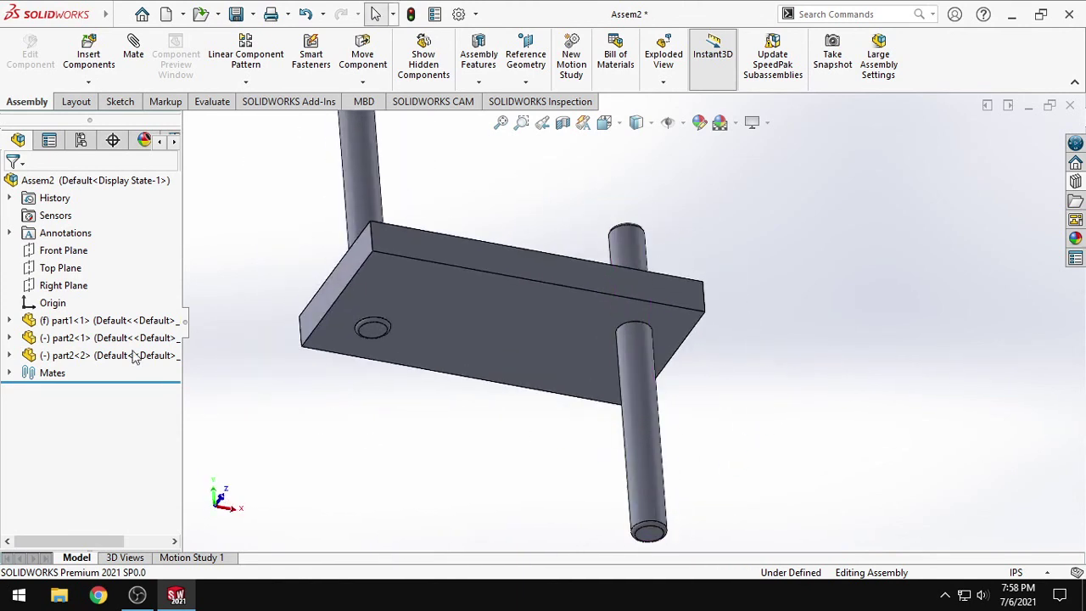
left_click(135, 56)
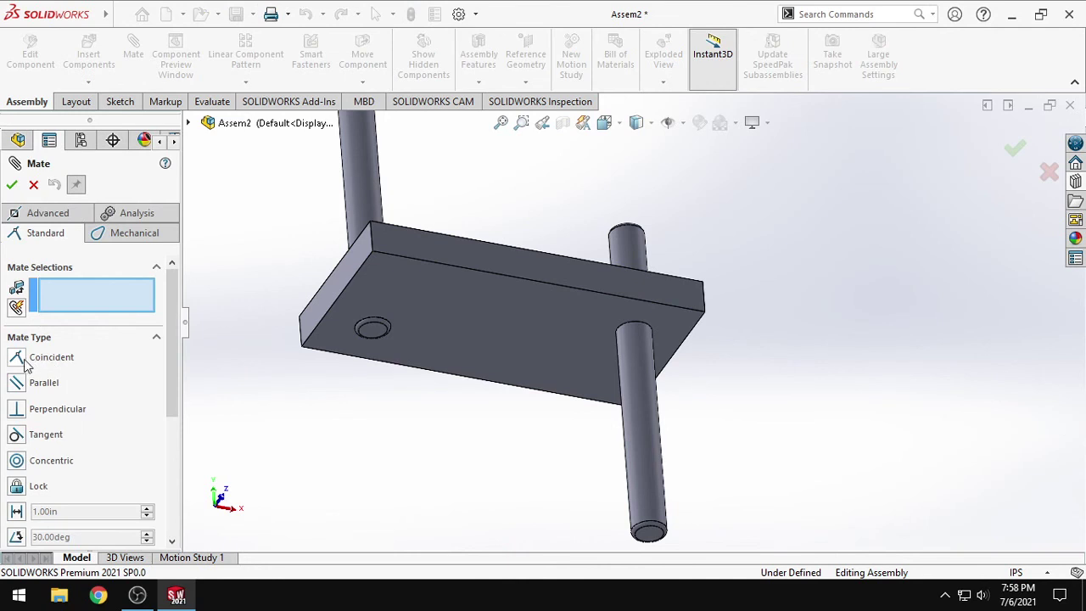
scroll(683, 535, "down", 3)
left_click(666, 479)
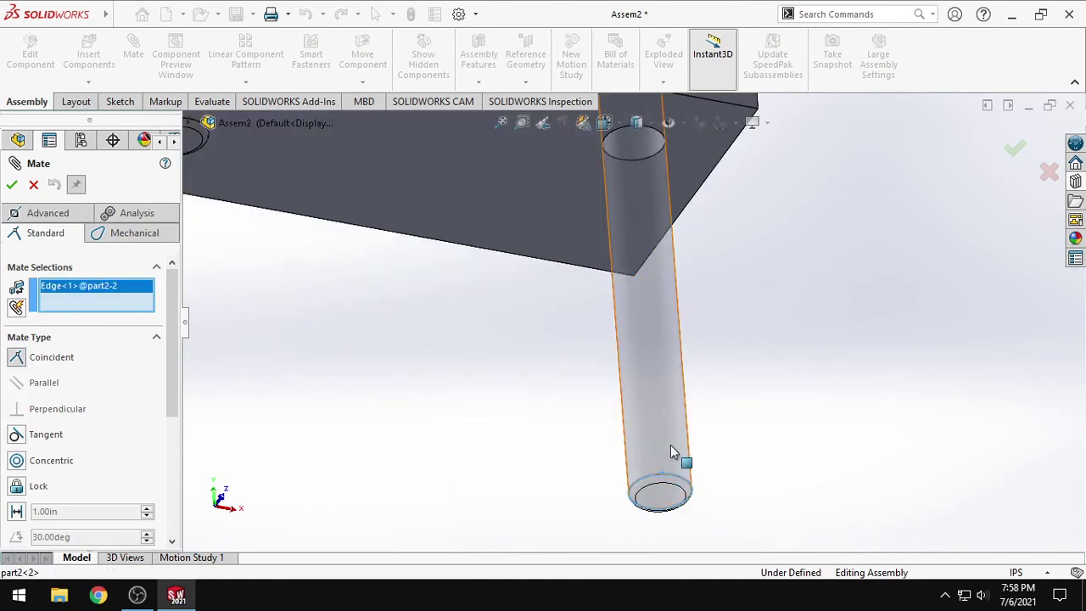
left_click(604, 143)
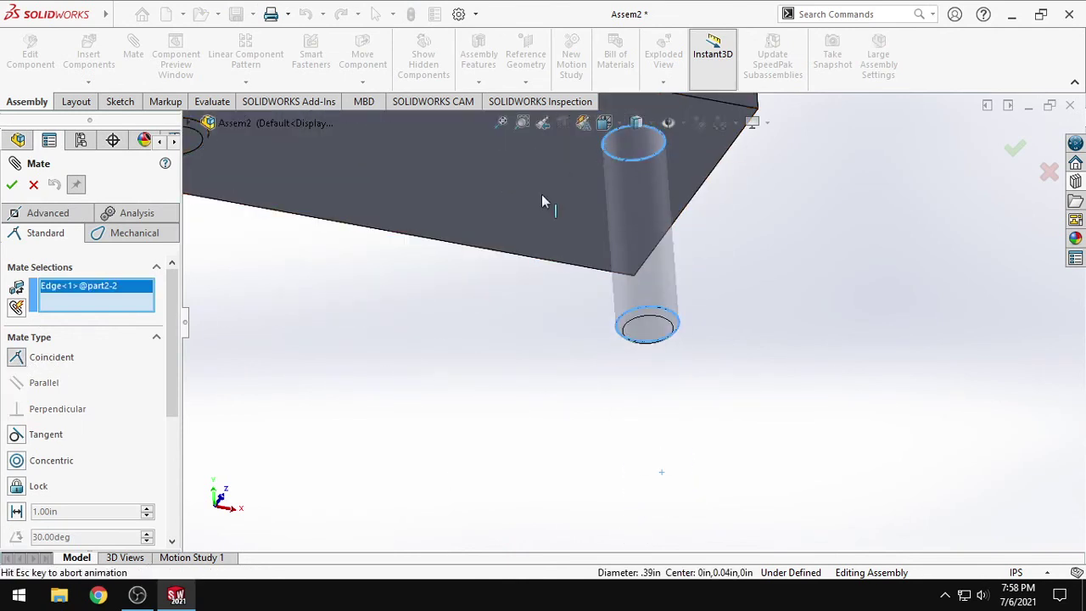
scroll(702, 240, "up", 5)
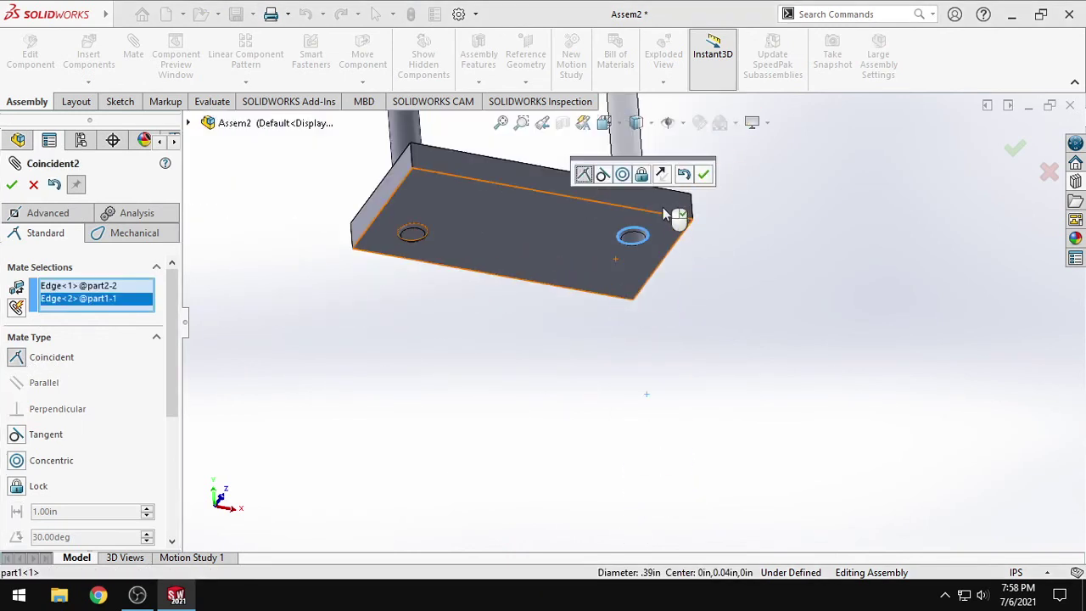
left_click(12, 184)
left_click(12, 186)
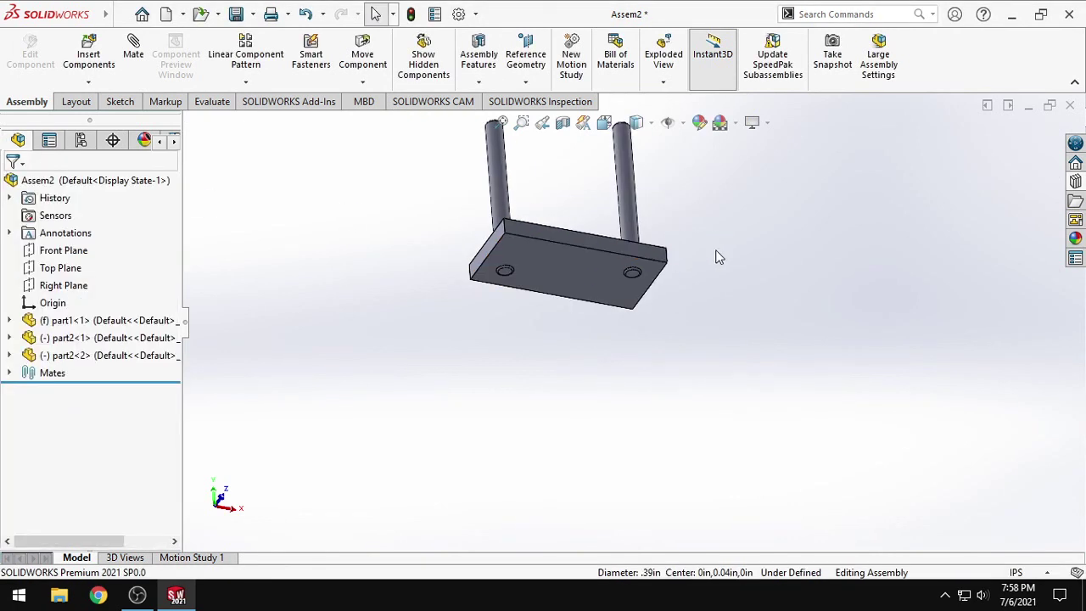
- Check in front view how both rods sit in the plate and whether either can still slide
key("ctrl+1")
middle_click_drag(702, 259, 669, 337)
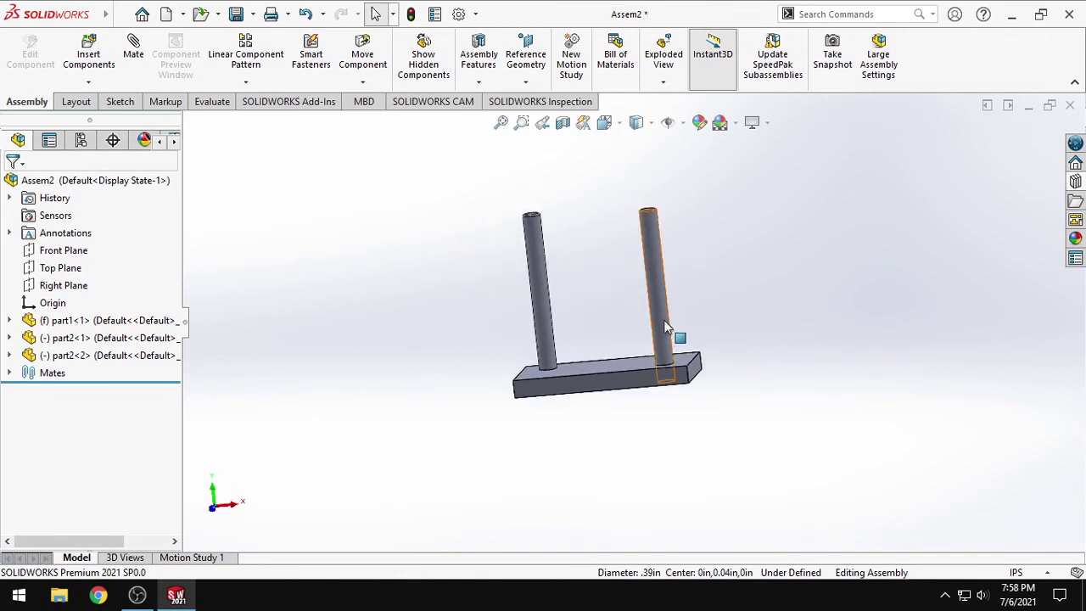
key("ctrl+1")
left_click(668, 320)
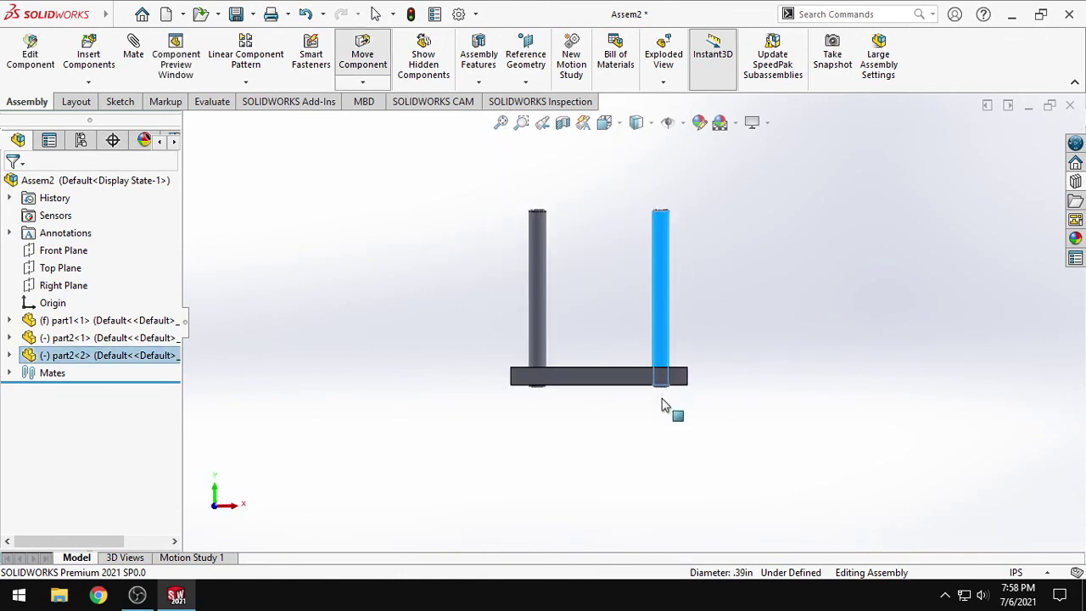
left_click(540, 321)
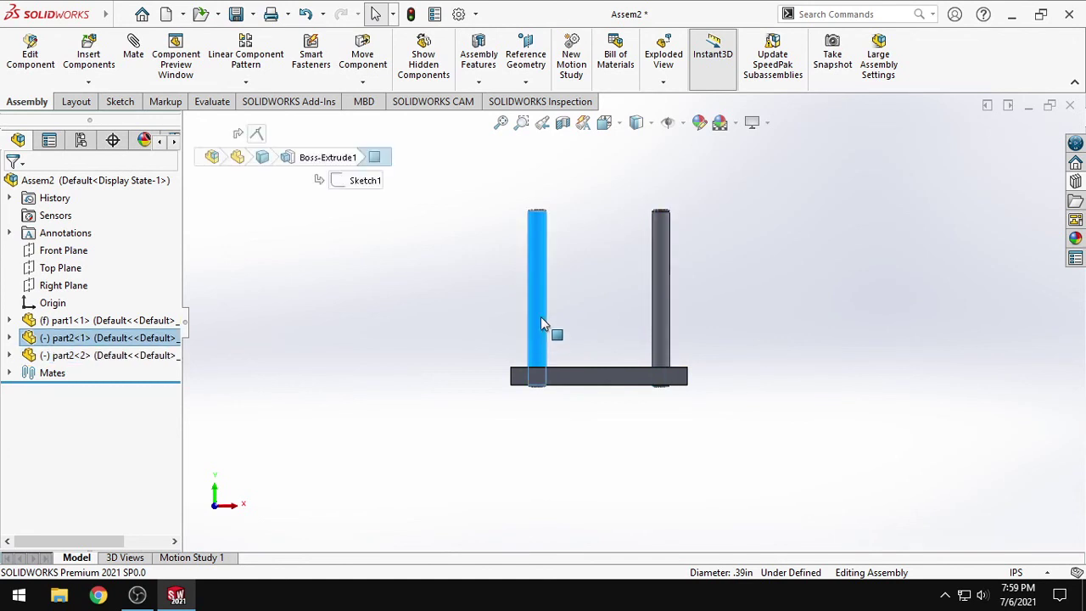
left_click(727, 337)
- Examine the second rod up close and test whether it can still rotate about its own axis
middle_click_drag(731, 337, 709, 271)
scroll(740, 265, "down", 3)
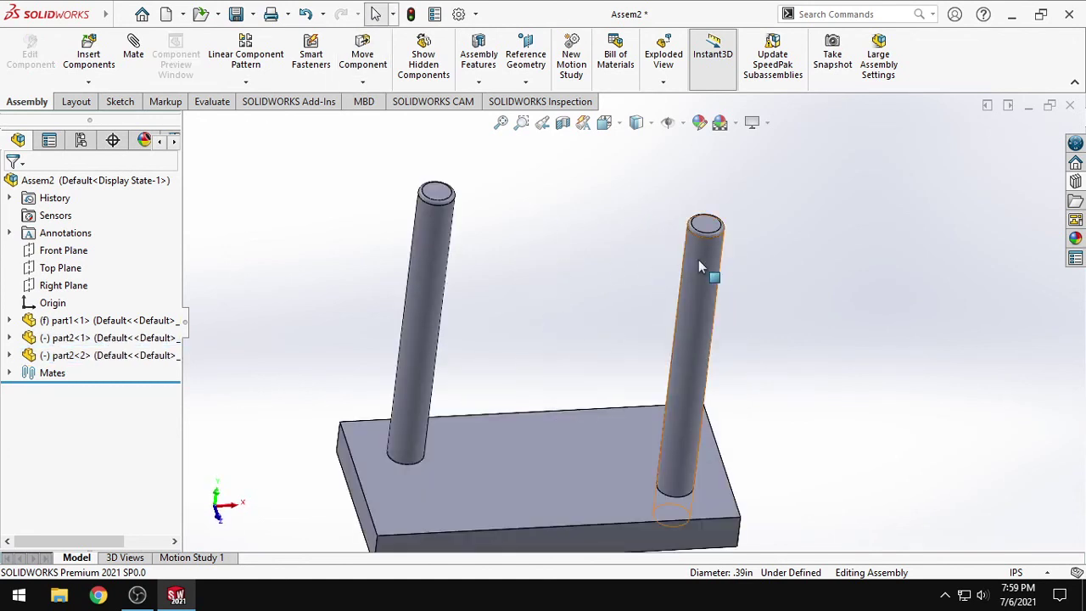
left_click(711, 265)
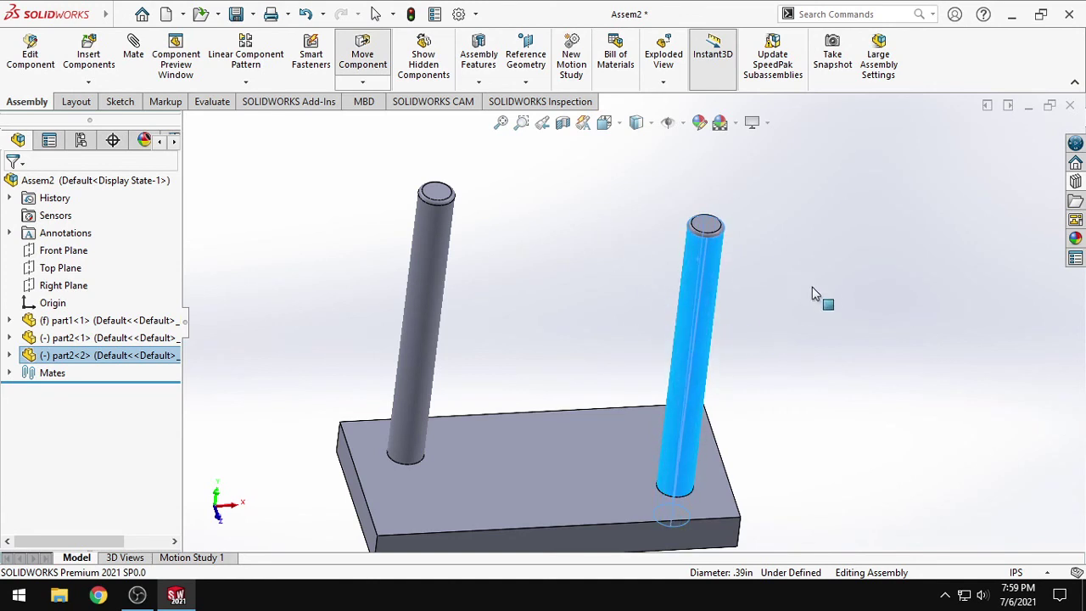
scroll(717, 242, "down", 5)
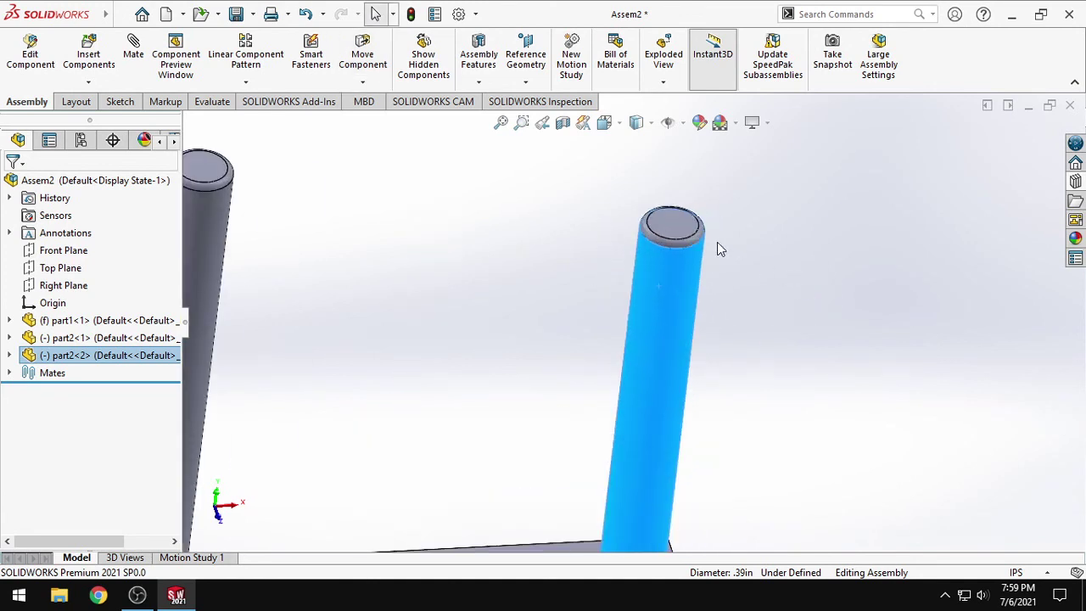
mouse_move(496, 263)
left_mouse_down()
mouse_move(717, 271)
mouse_move(574, 340)
left_mouse_up()
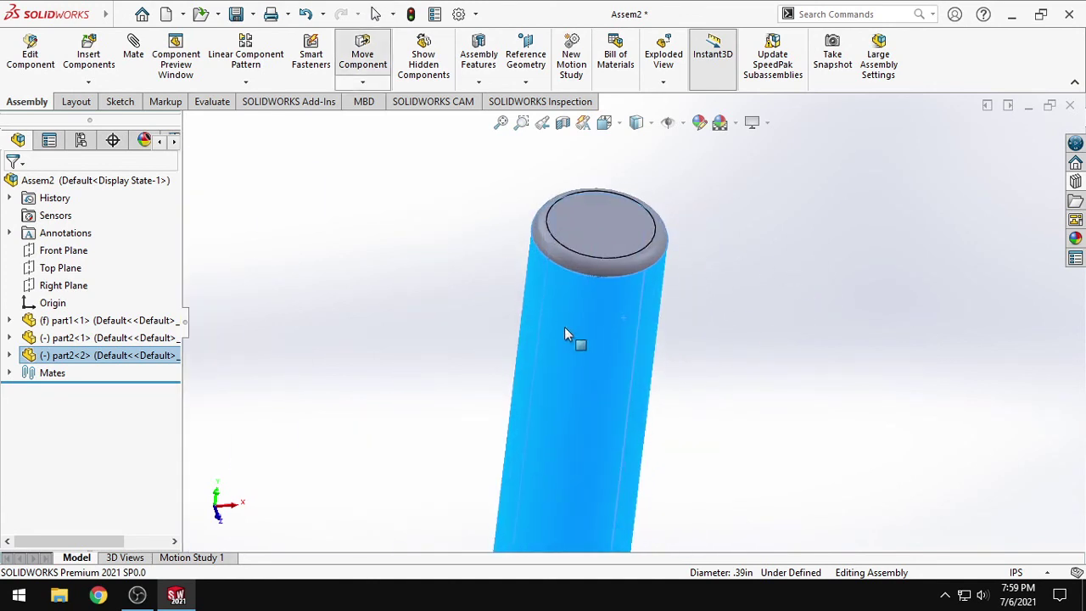
scroll(696, 327, "down", 3)
scroll(694, 330, "up", 5)
scroll(694, 329, "up", 2)
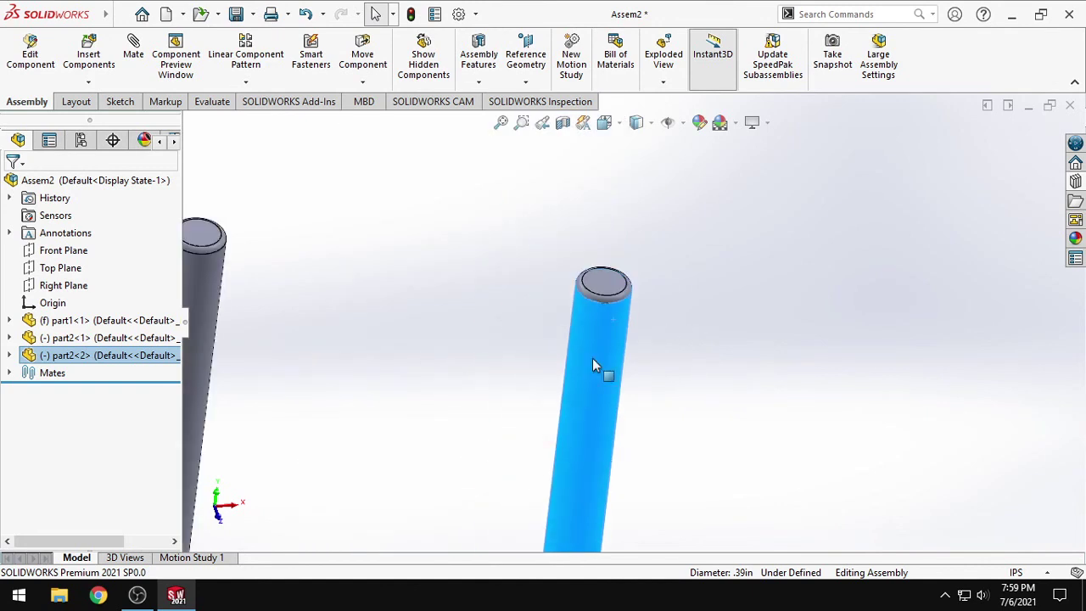
scroll(619, 360, "up", 4)
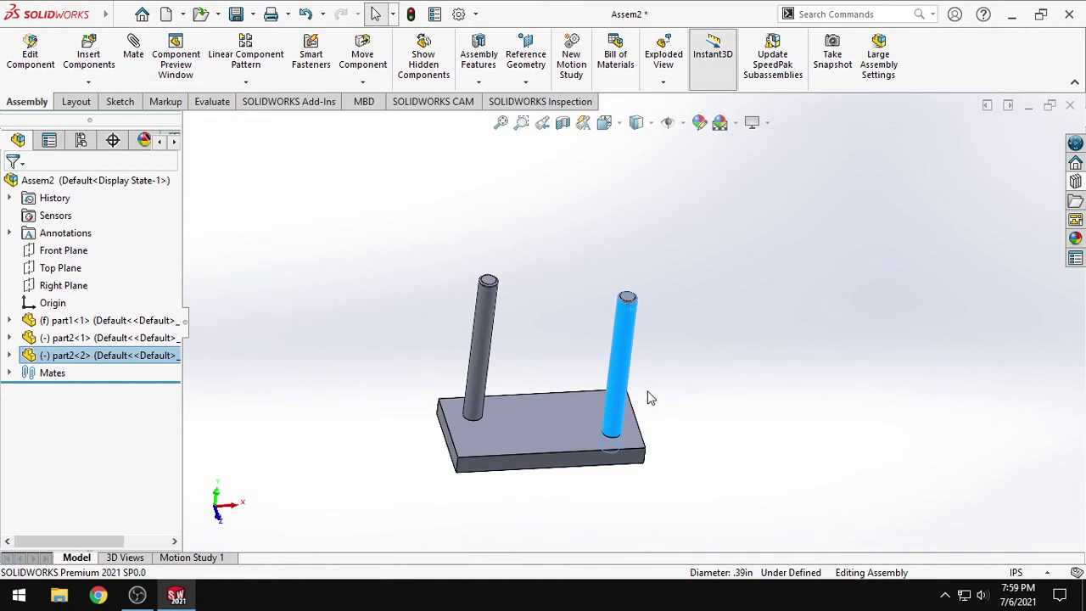
left_click(643, 352)
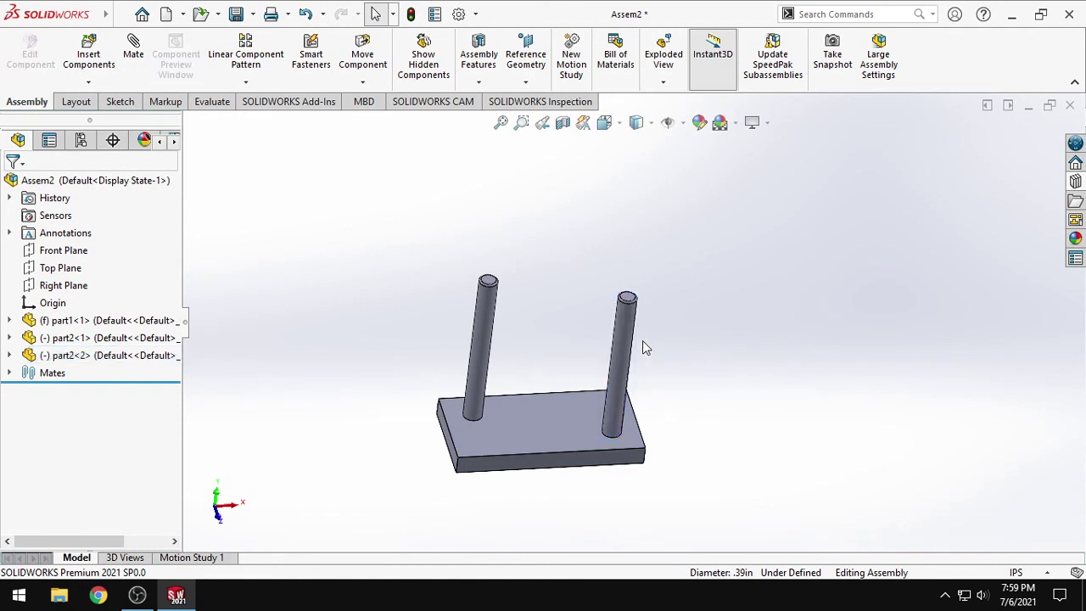
- Select the second rod's cylindrical face and try to turn the rod inside its hole while inspecting its top end
scroll(642, 340, "down", 3)
left_click(630, 330)
left_click(657, 253)
left_click(618, 292)
left_click(713, 334)
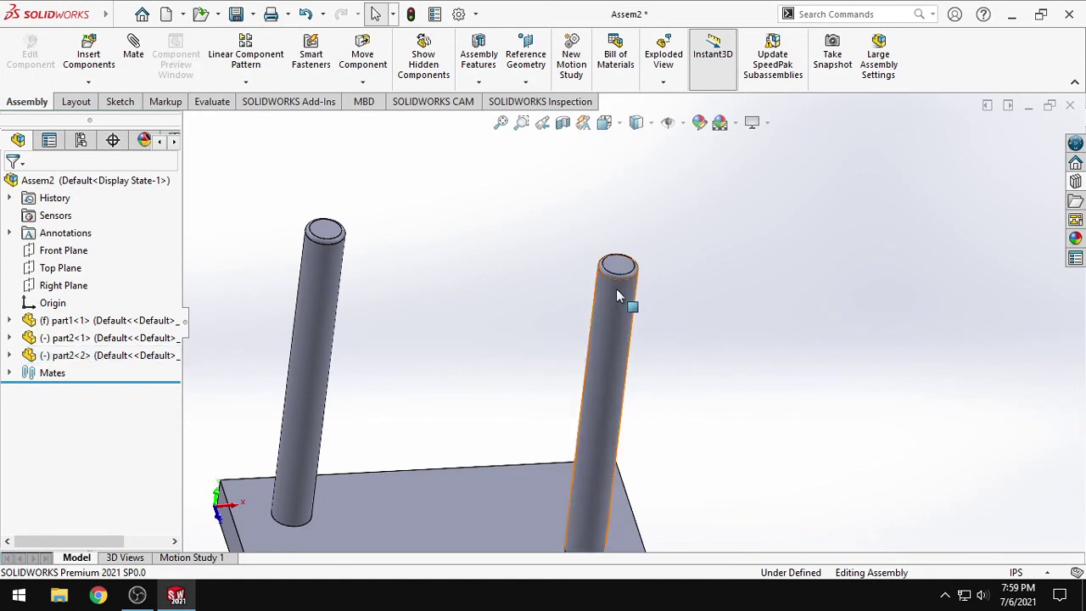
scroll(623, 302, "down", 2)
scroll(628, 310, "down", 3)
left_click(599, 323)
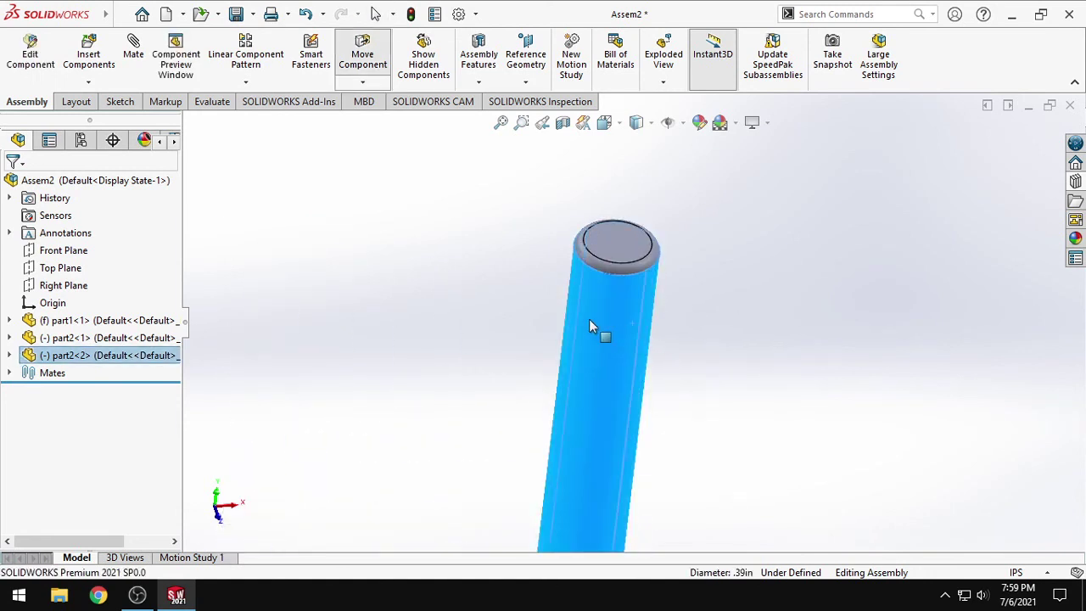
left_click_drag(575, 325, 529, 384)
key("Escape")
scroll(632, 367, "down", 2)
scroll(632, 366, "up", 5)
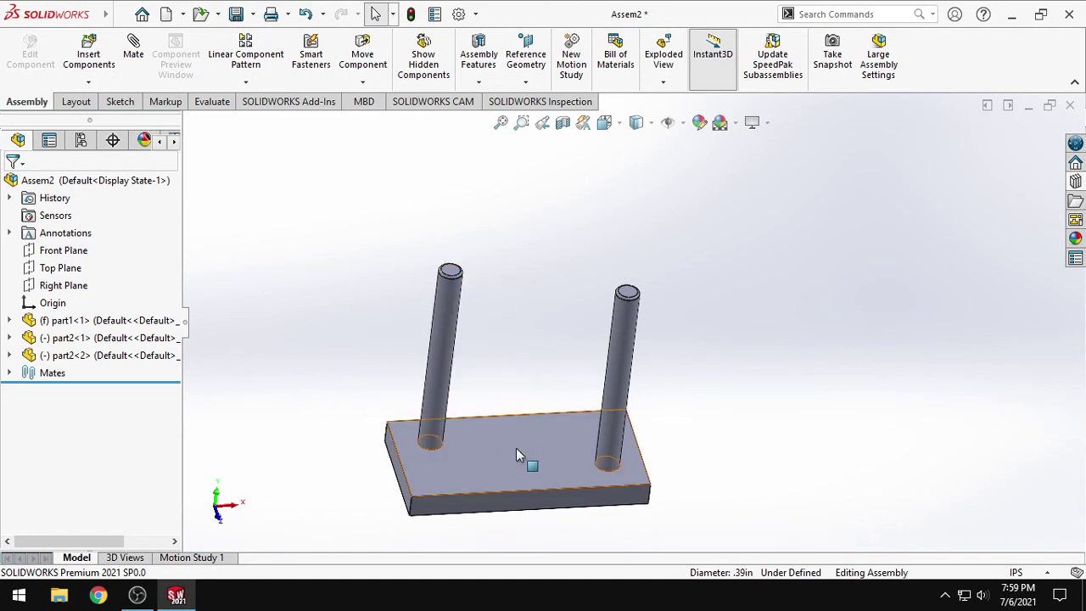
- Open the rod's part file, part2, from the My Work folder
left_click(121, 14)
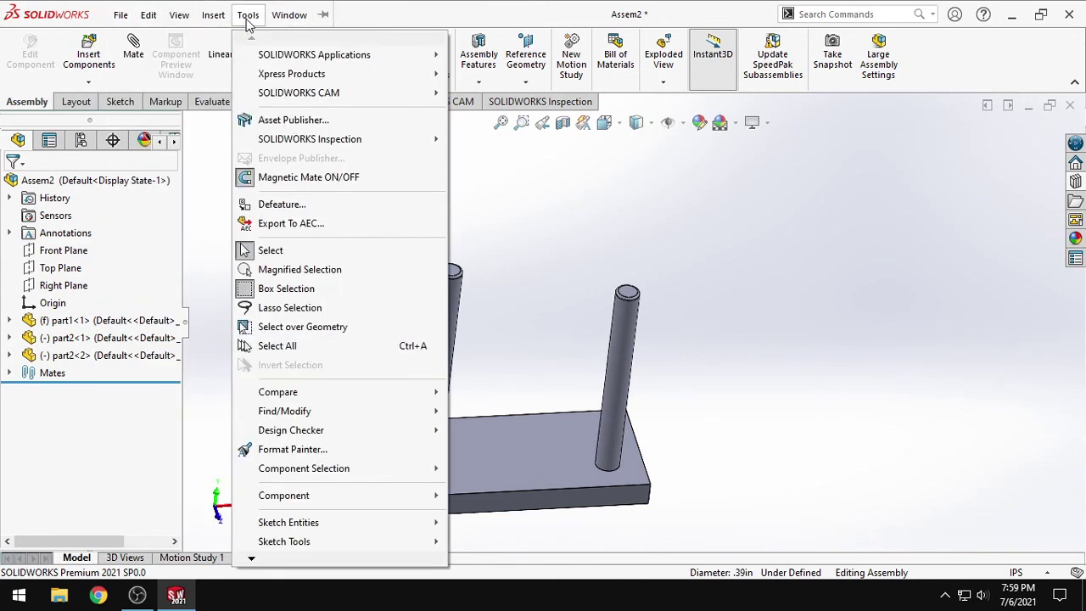
mouse_move(321, 189)
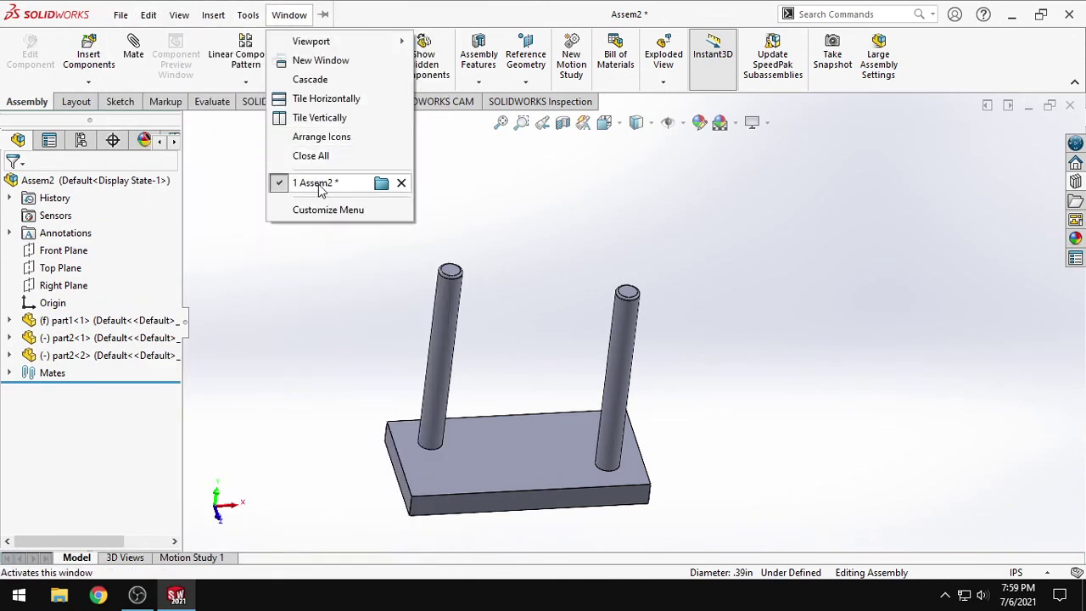
left_click(738, 294)
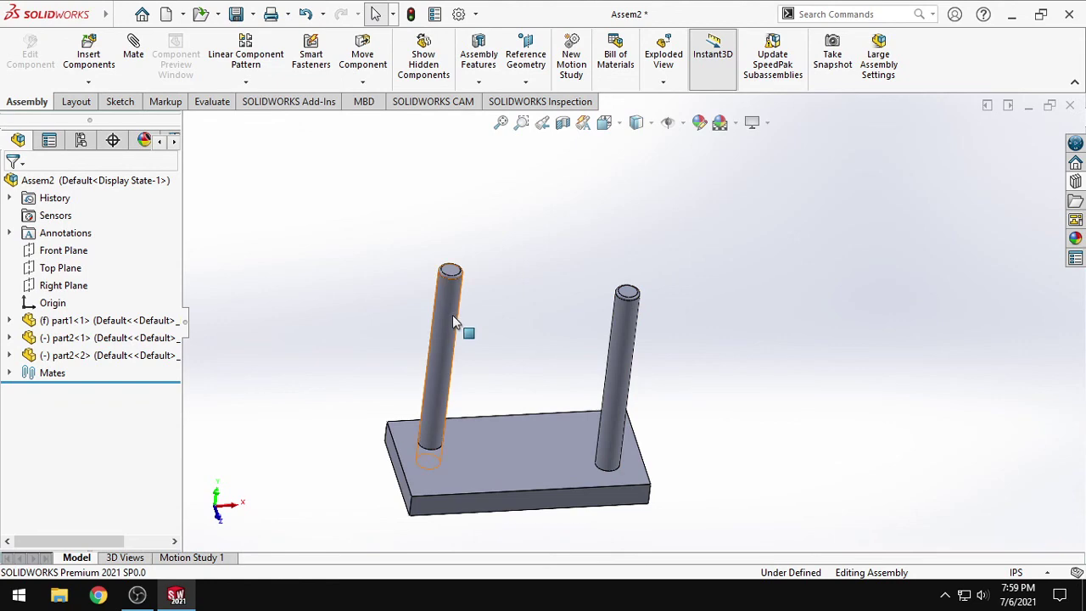
left_click(201, 14)
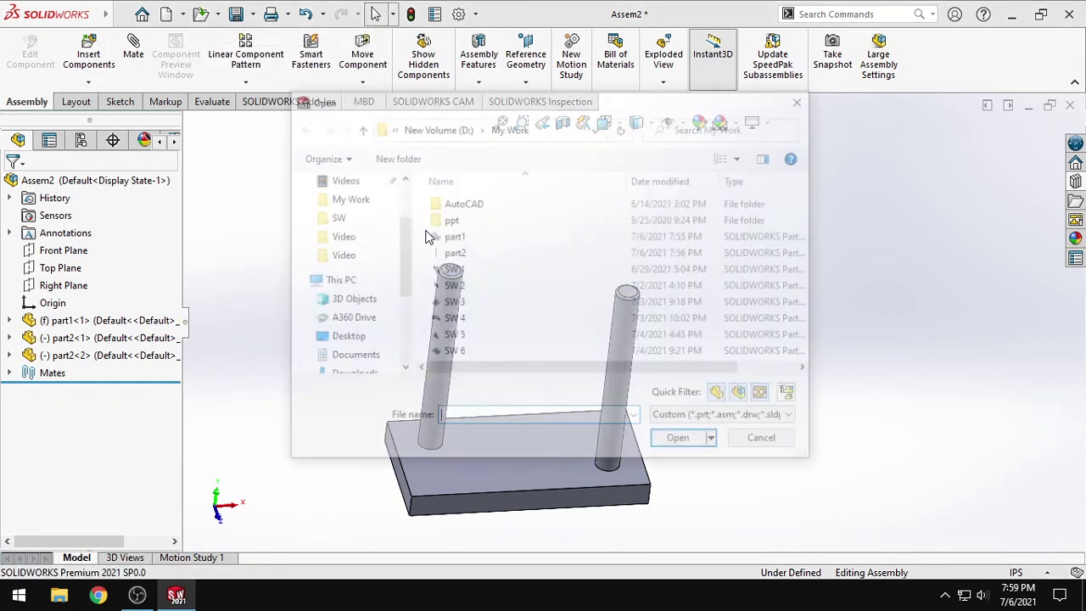
double_click(454, 253)
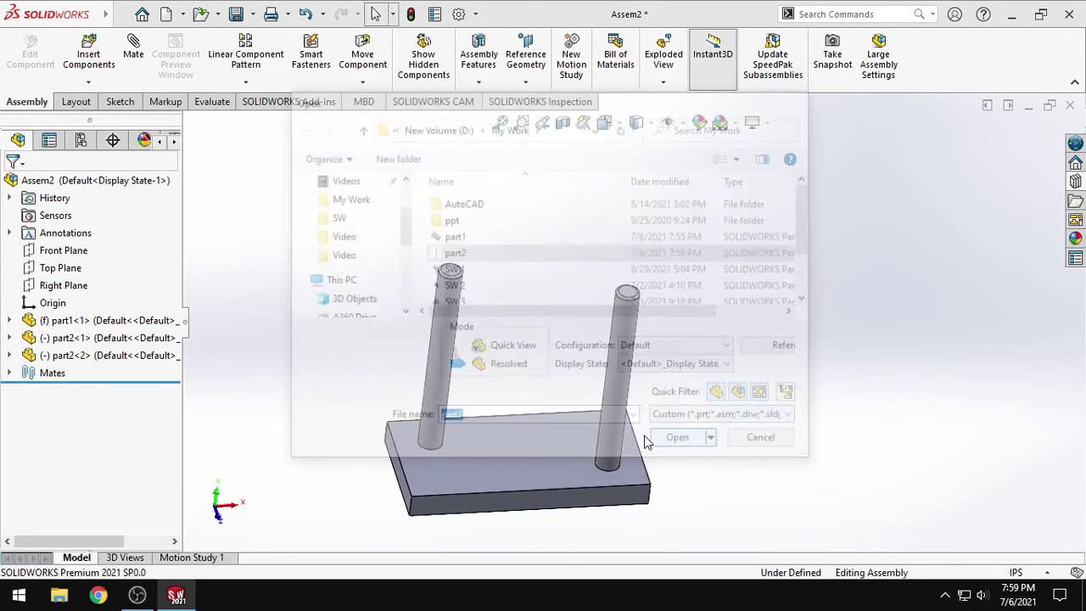
- Start a sketch on the rod's top end face and draw a horizontal centerline from the origin past the rod's outer edge
middle_click_drag(660, 267, 627, 263)
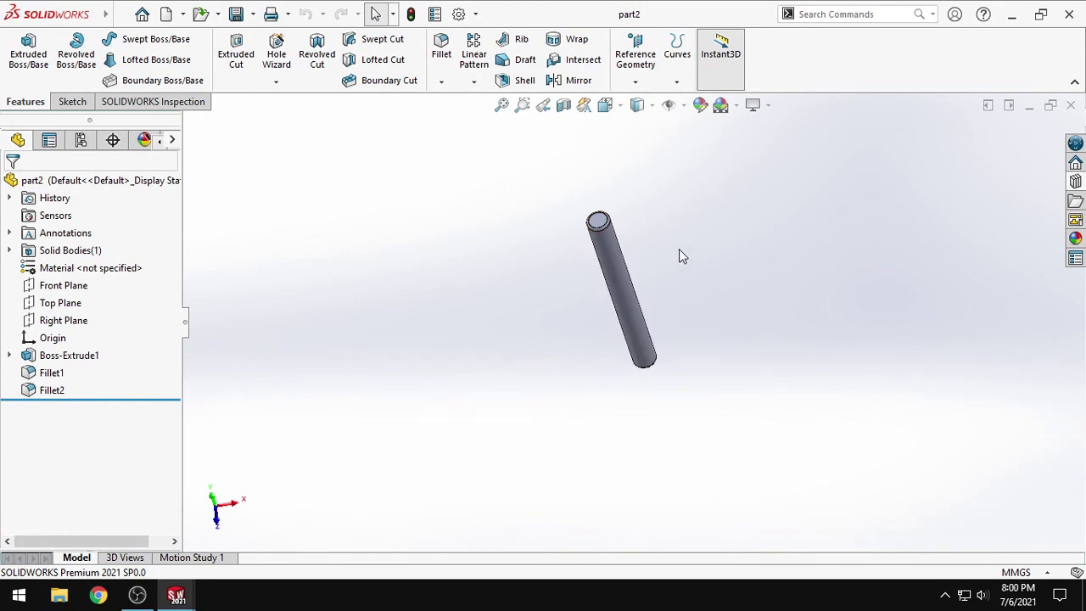
left_click(72, 101)
left_click(22, 53)
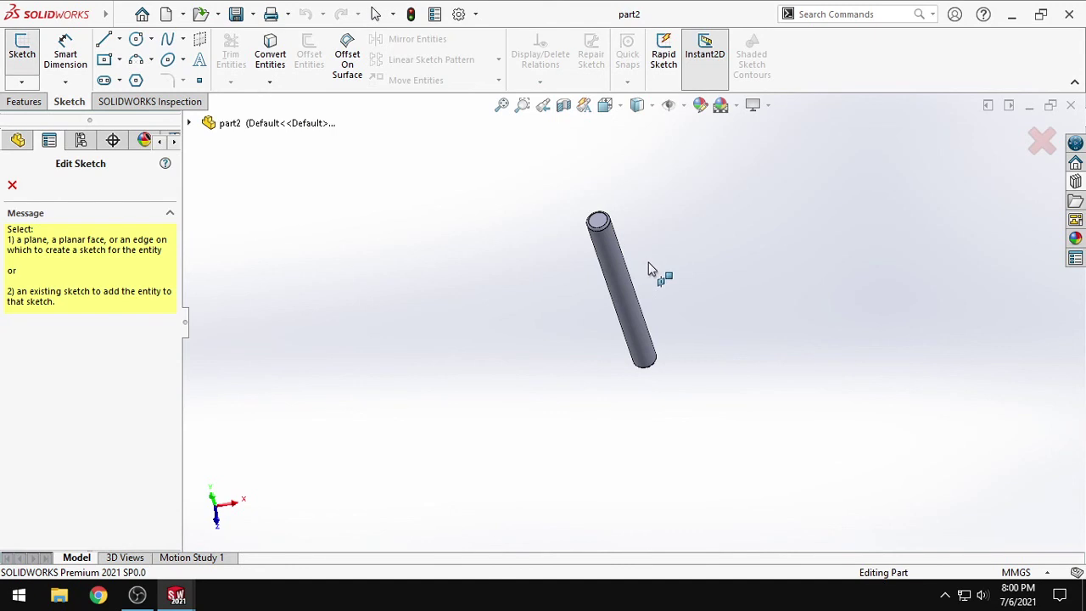
left_click(598, 227)
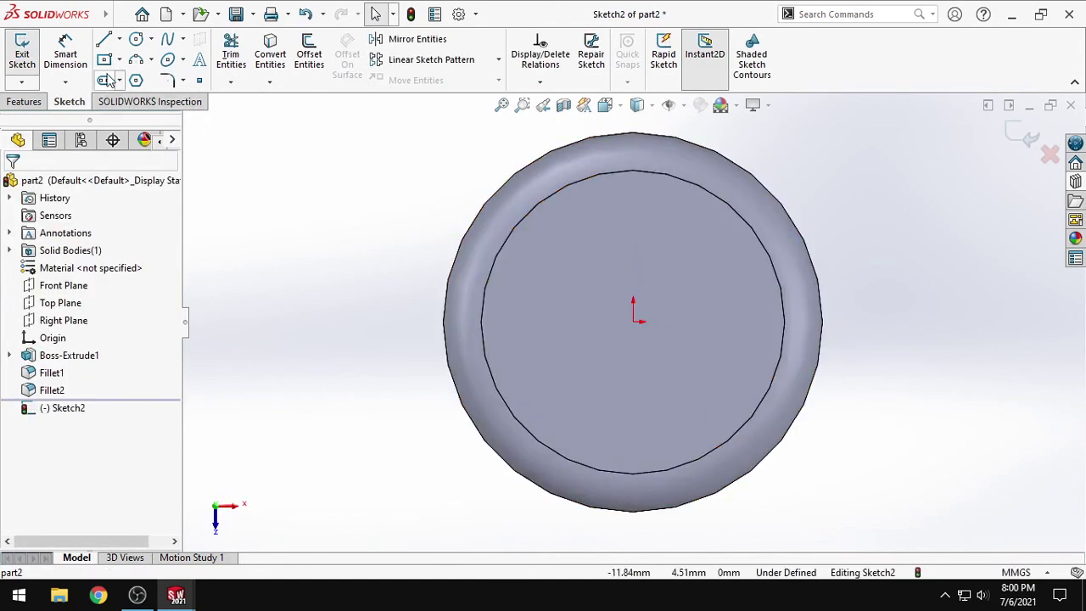
left_click(120, 39)
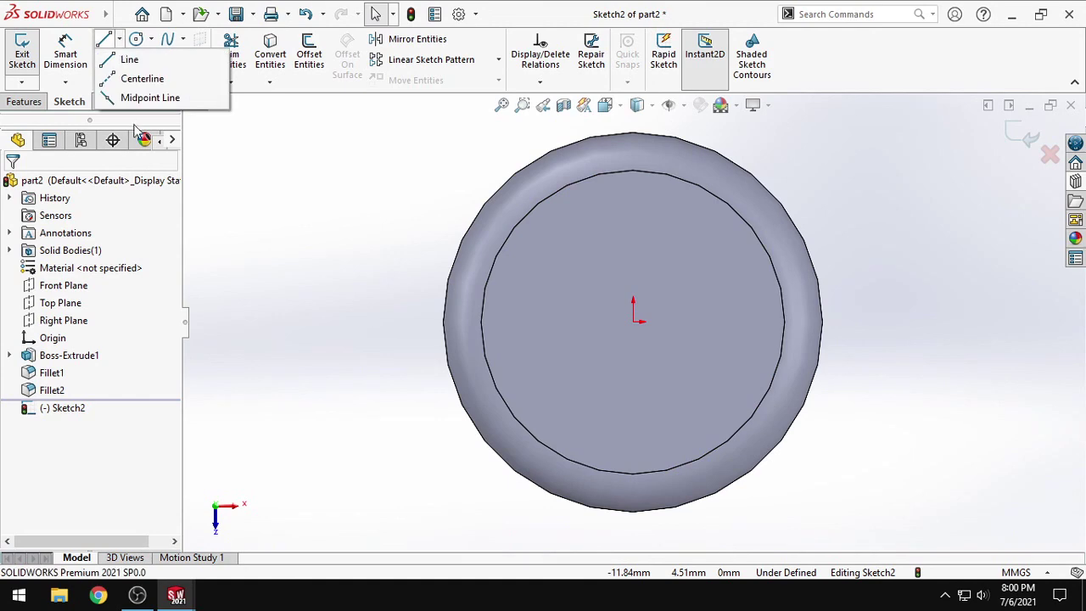
left_click(140, 77)
left_click(632, 322)
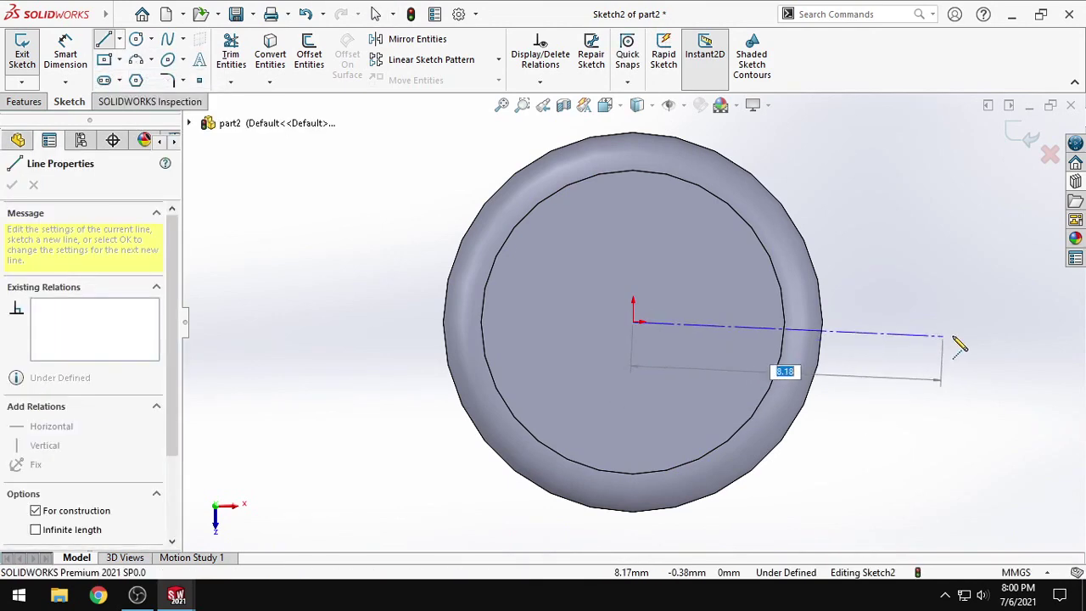
left_click(978, 321)
key("Escape")
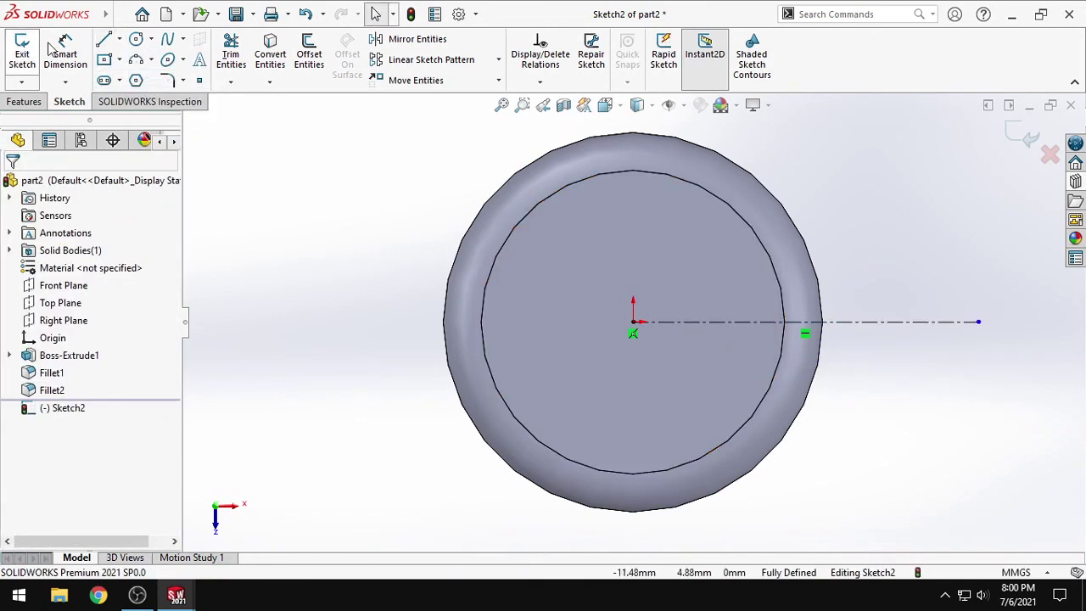
- Sketch a corner rectangle about 5.6 by 2.4 mm across the centerline, overlapping the rod's outer edge
left_click(119, 59)
left_click(131, 99)
left_click(807, 311)
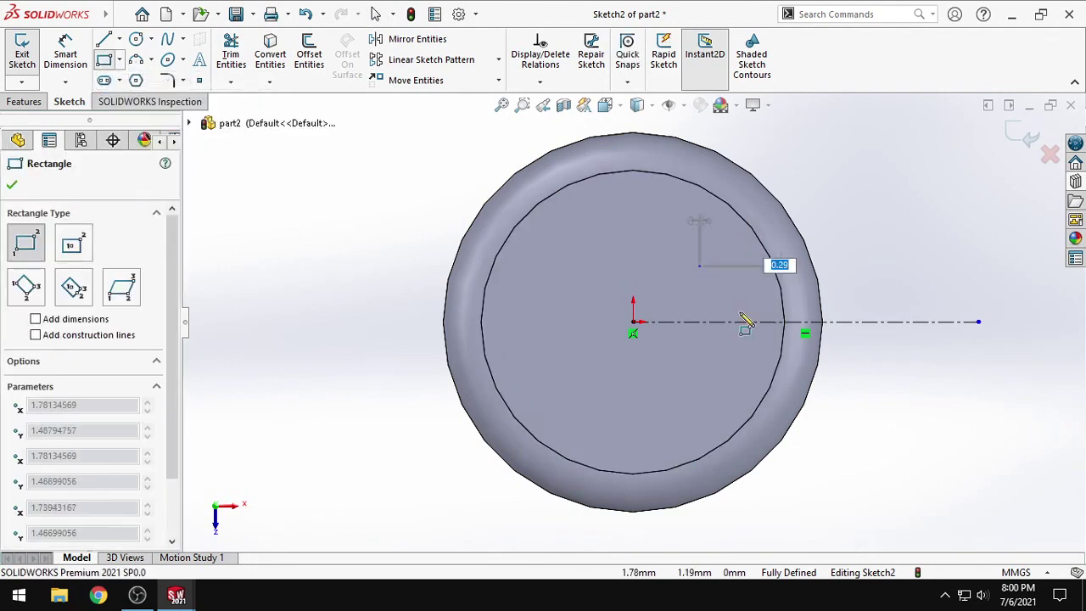
left_click(913, 358)
key("Escape")
- Dimension the rectangle's outer vertical side as 5 mm
left_click(65, 51)
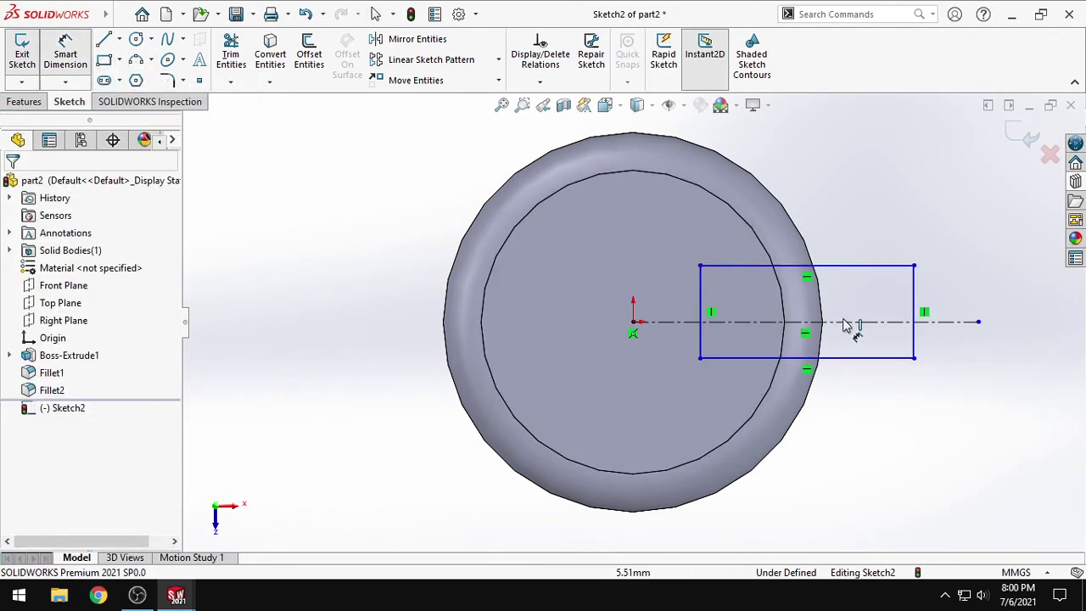
left_click(922, 316)
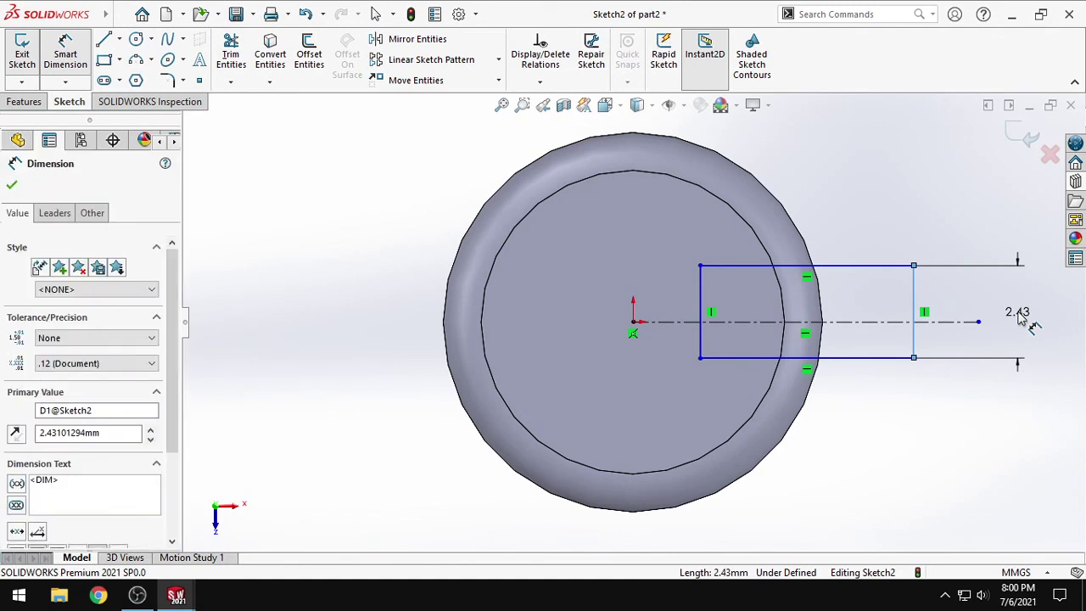
left_click(1014, 318)
type("1")
type("5")
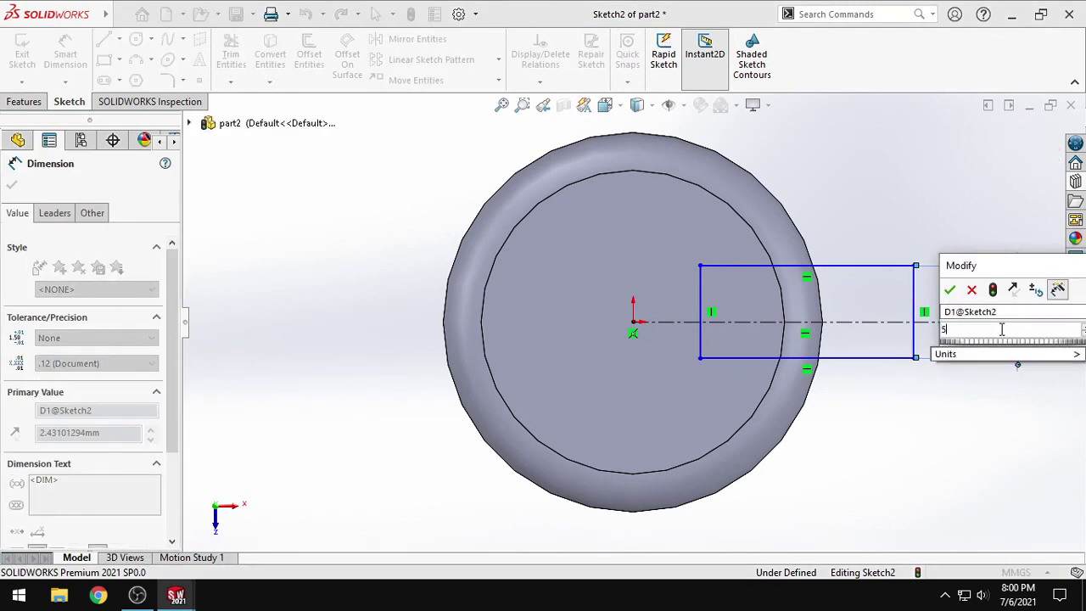
key("Return")
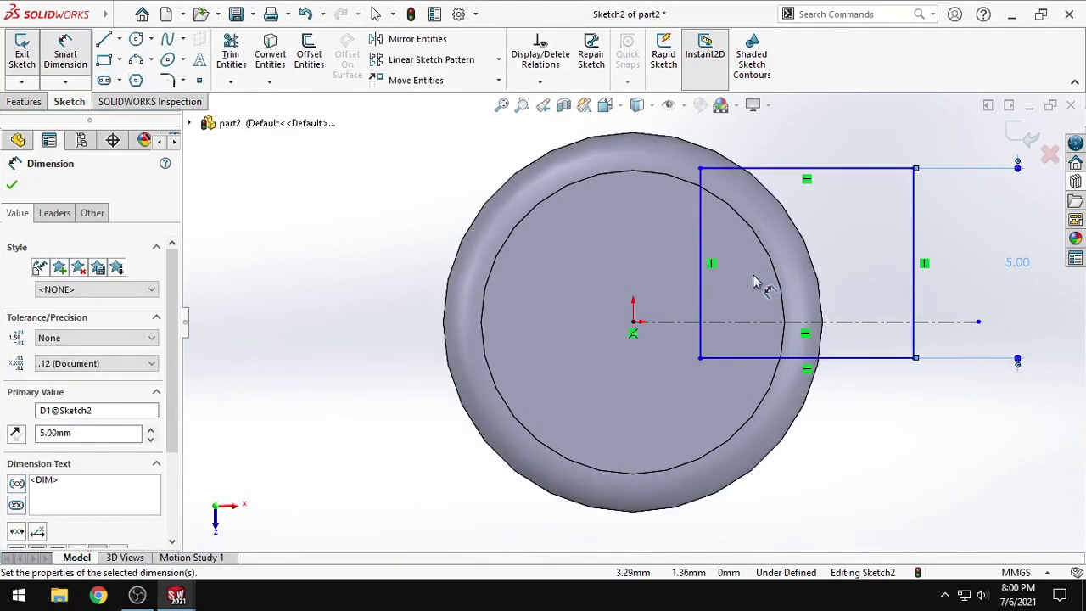
- Dimension the distance from the centerline to the rectangle's lower side as 2.5 mm
left_click(850, 323)
left_click(847, 357)
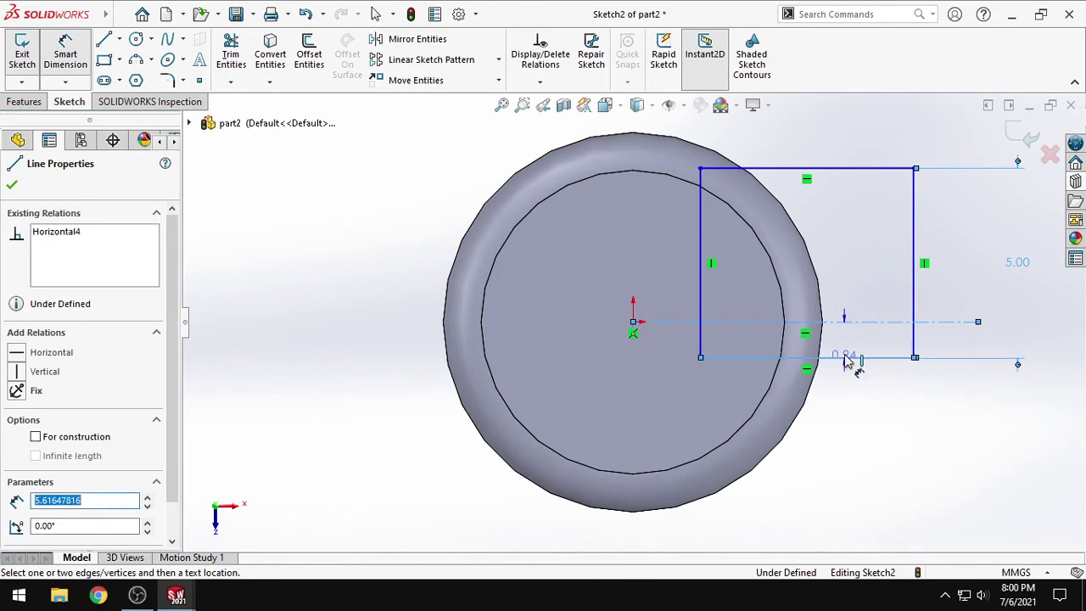
left_click(851, 347)
type("2.5")
key("Return")
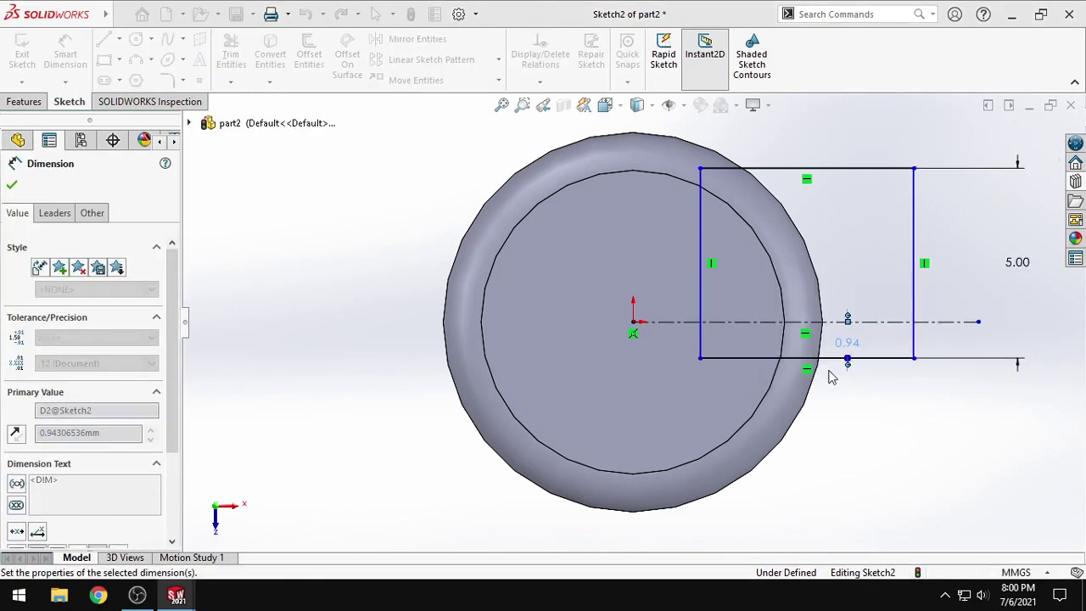
- Dimension the distance from the origin to the rectangle's outer vertical side as 8 mm
left_click(634, 323)
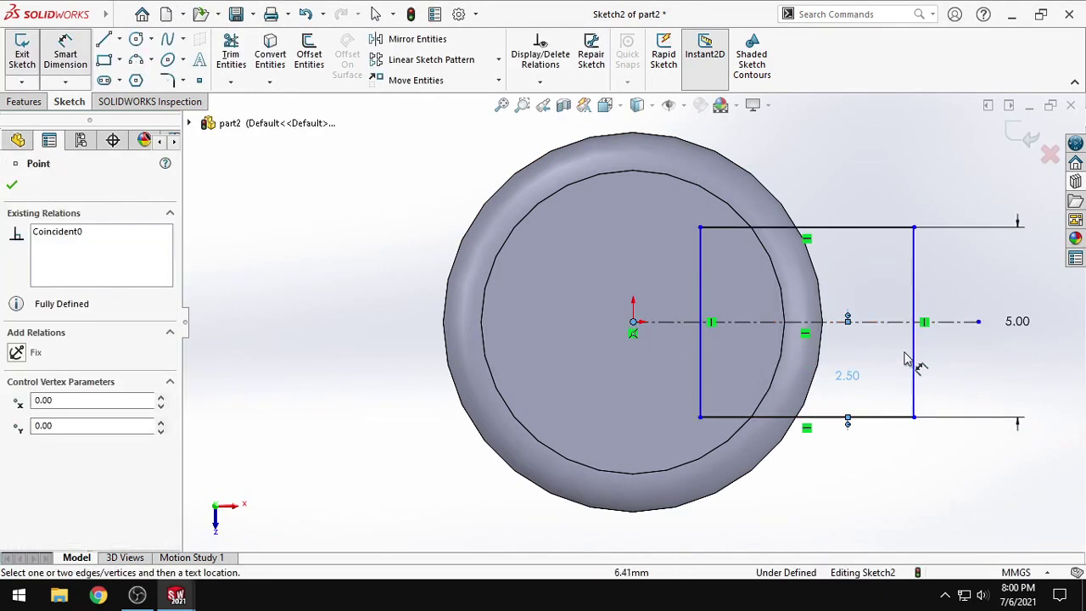
left_click(914, 361)
left_click(838, 490)
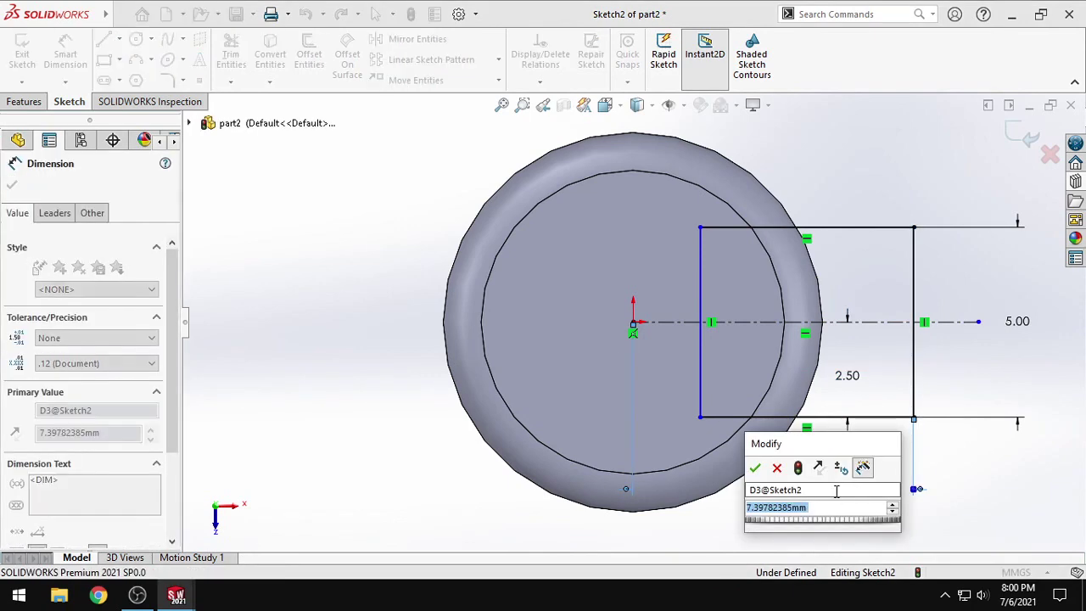
type("8")
key("Return")
key("Escape")
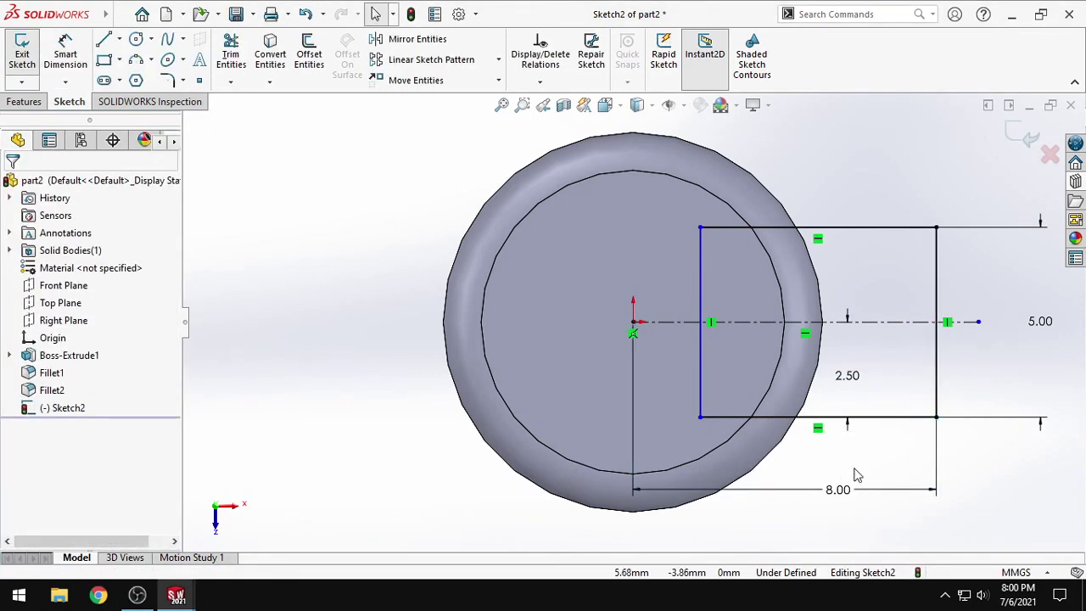
- Extrude the rectangle 100 mm blind from the sketch plane, reversed to run along the rod and merged with it
left_click(24, 101)
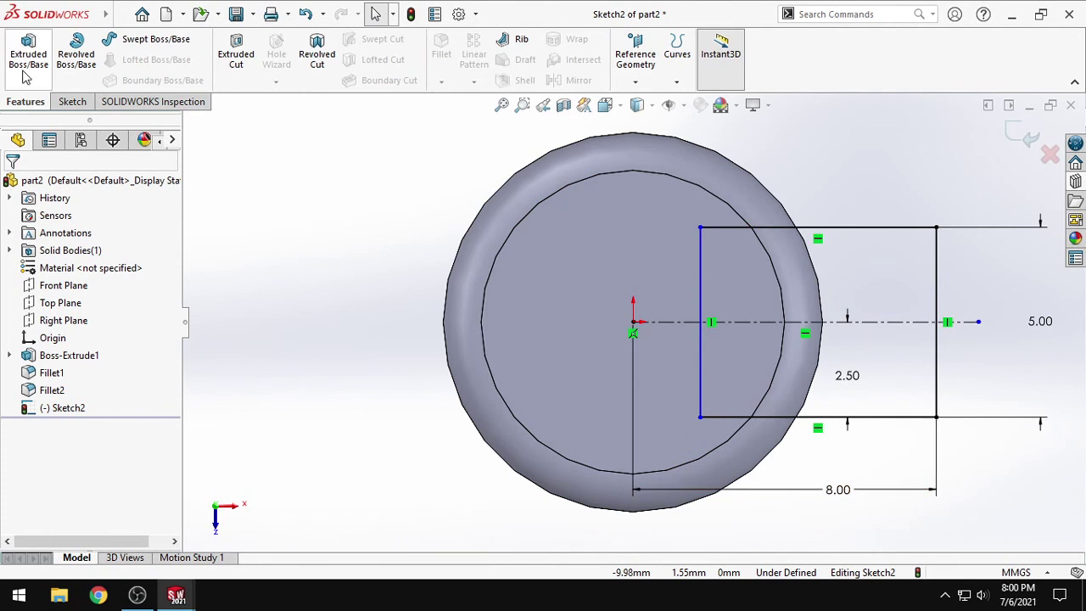
left_click(28, 53)
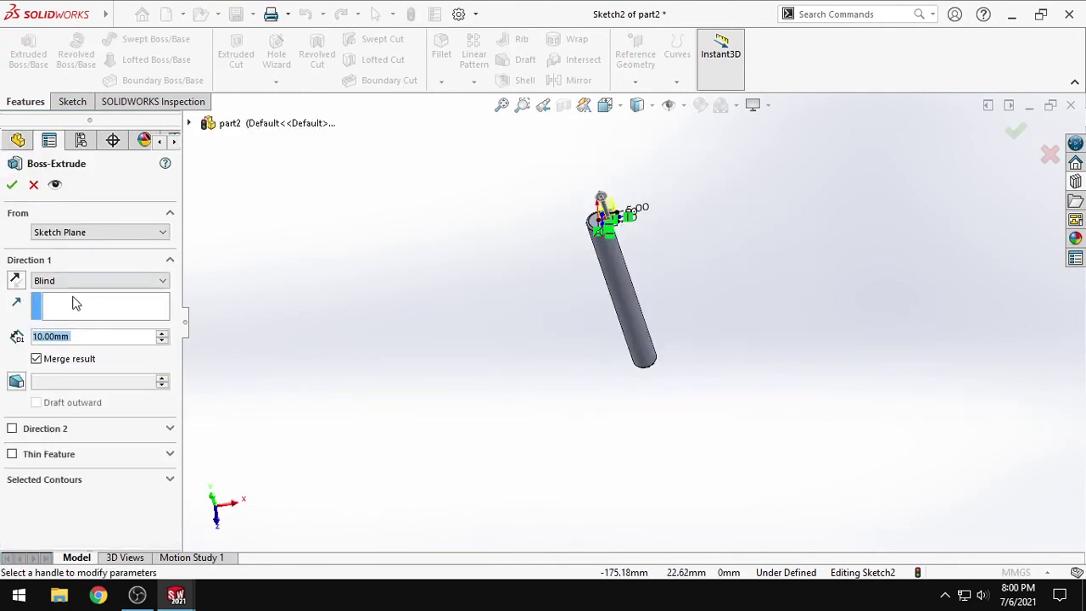
middle_click_drag(718, 332, 713, 313)
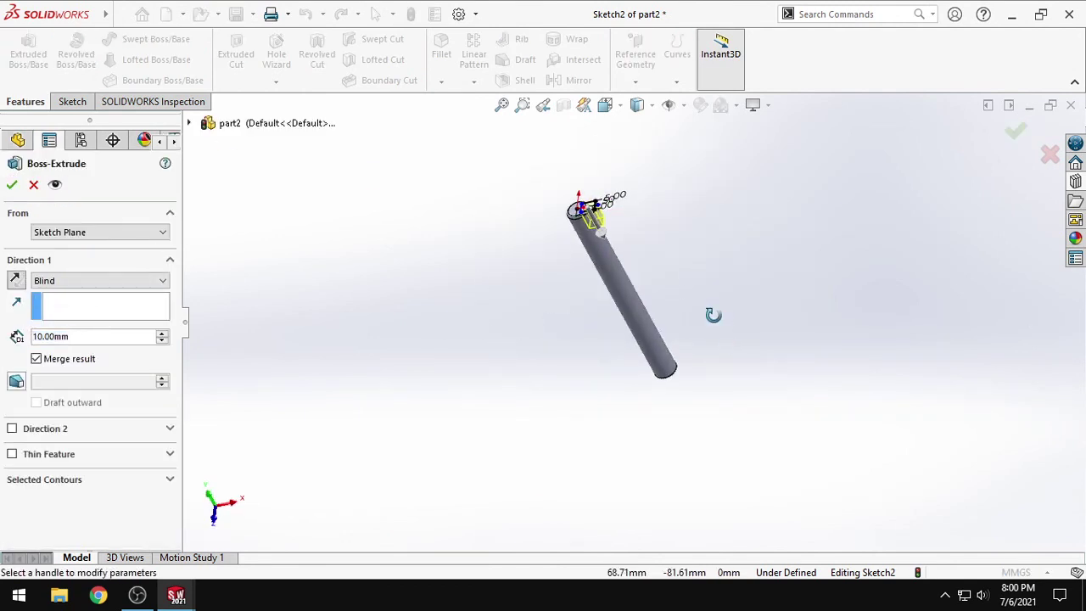
left_click(95, 236)
left_click(95, 245)
left_click(96, 236)
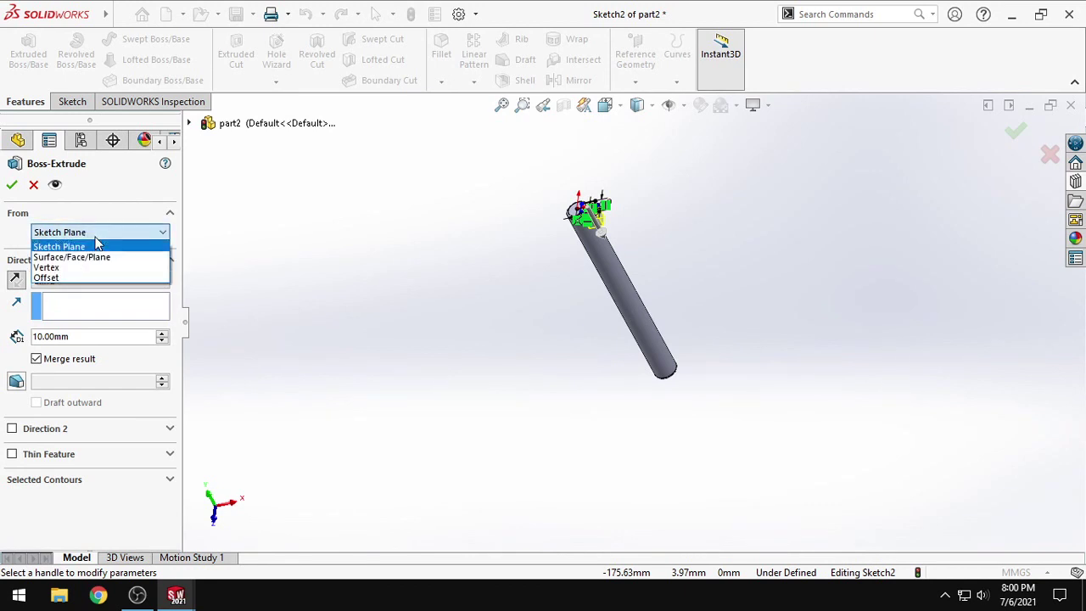
left_click(96, 245)
type("100")
left_click(10, 185)
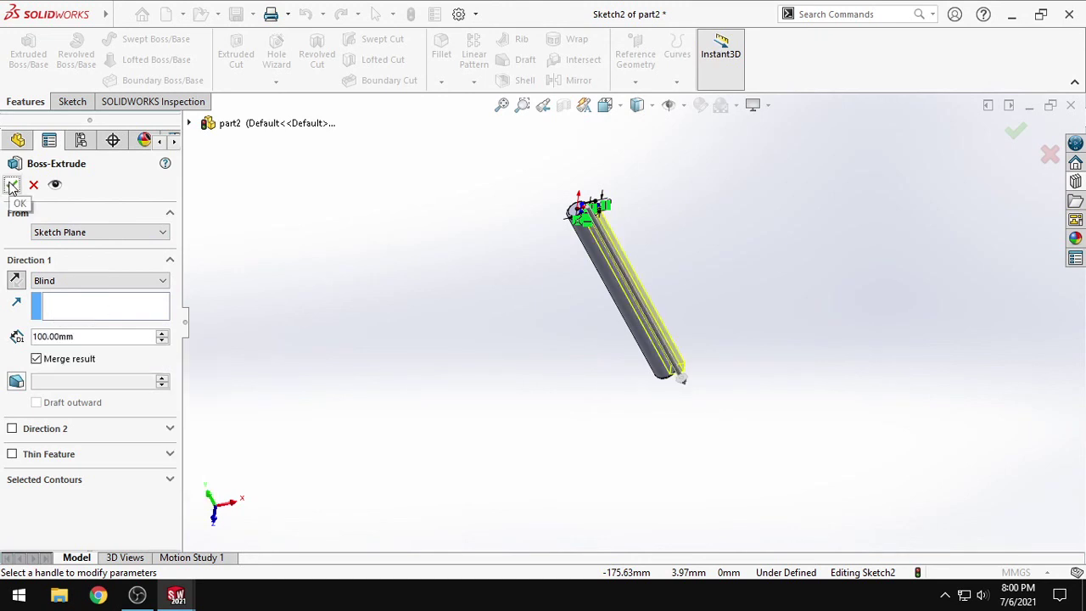
left_click(11, 184)
- Save and close the ribbed rod part, and rebuild the assembly with the changed model
middle_click_drag(689, 314, 704, 367)
middle_click_drag(634, 230, 704, 335)
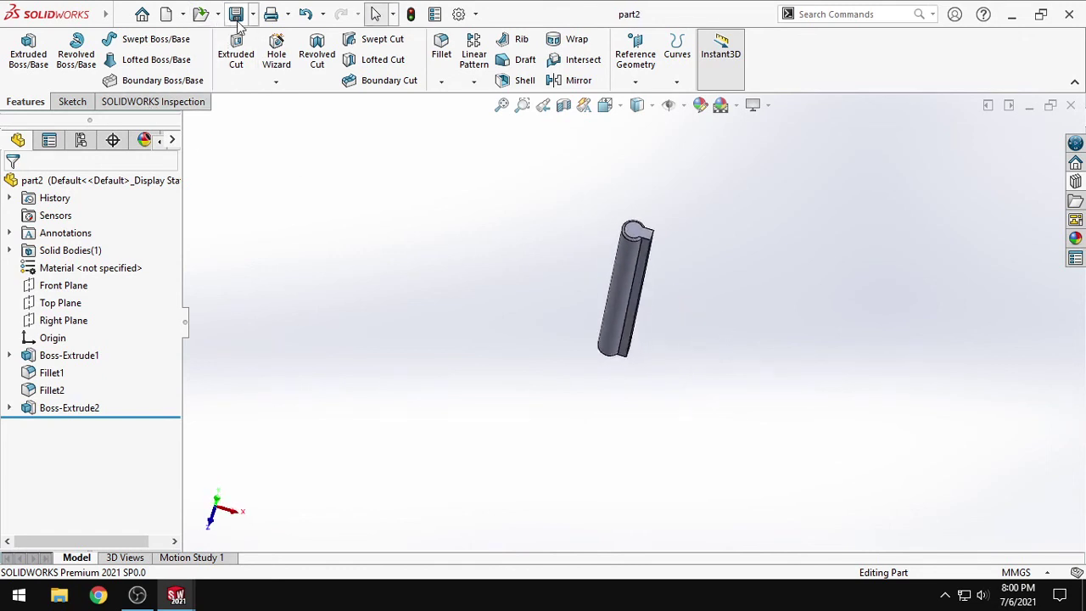
left_click(1070, 107)
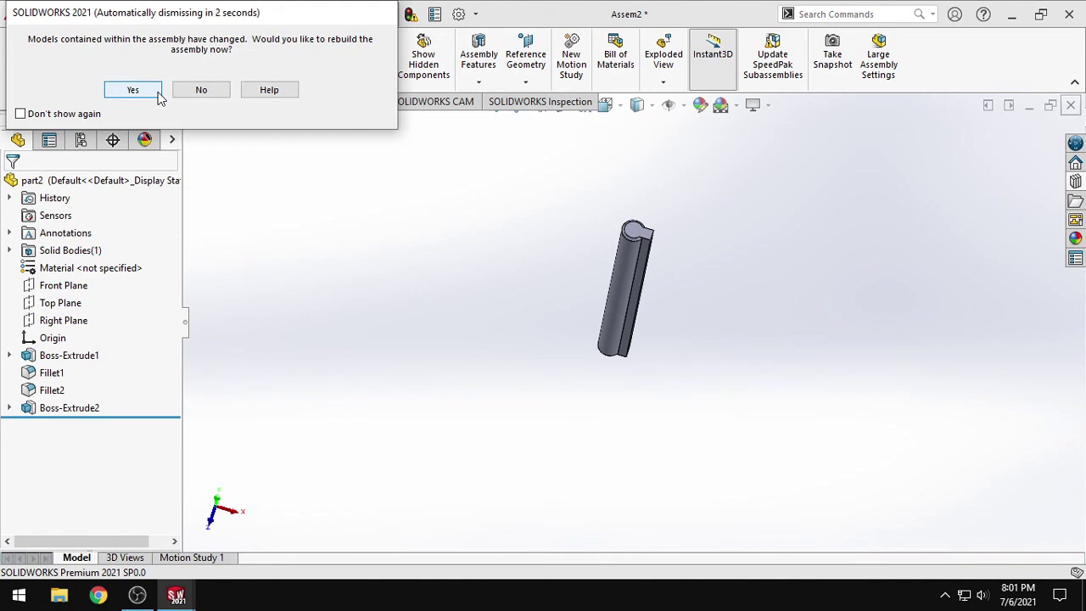
left_click(133, 90)
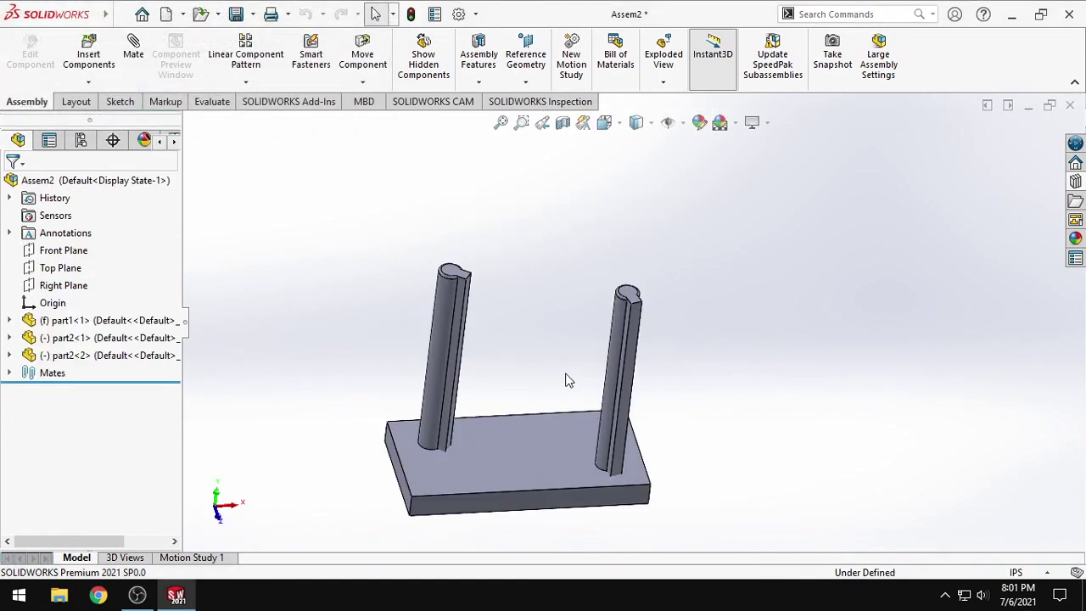
- Turn the first ribbed rod about its axis to test whether it still rotates in the plate's hole
scroll(534, 501, "down", 3)
scroll(603, 472, "up", 2)
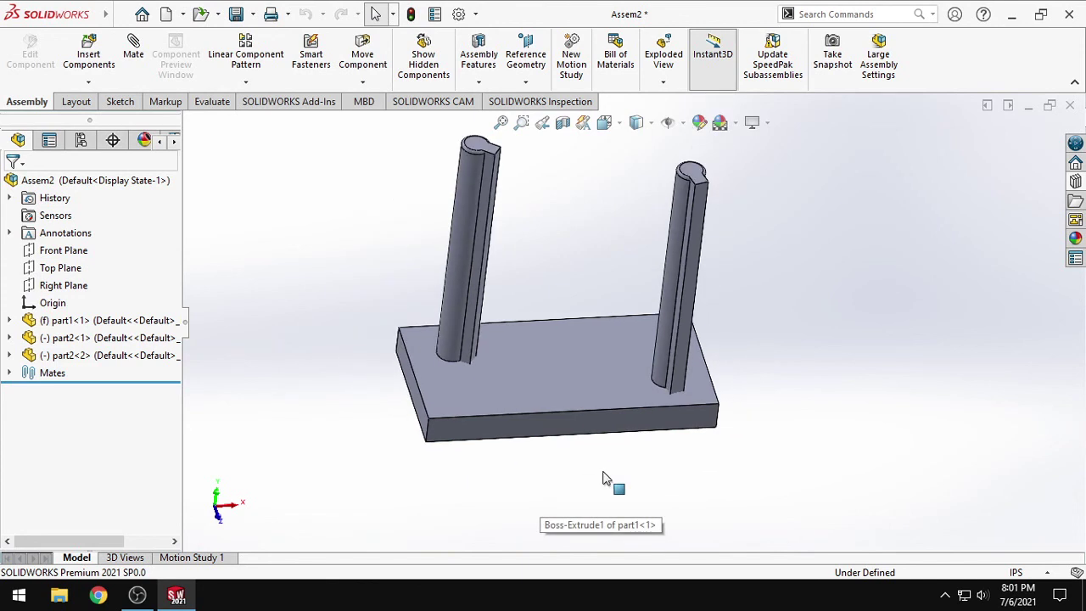
scroll(603, 281, "up", 1)
scroll(607, 252, "down", 3)
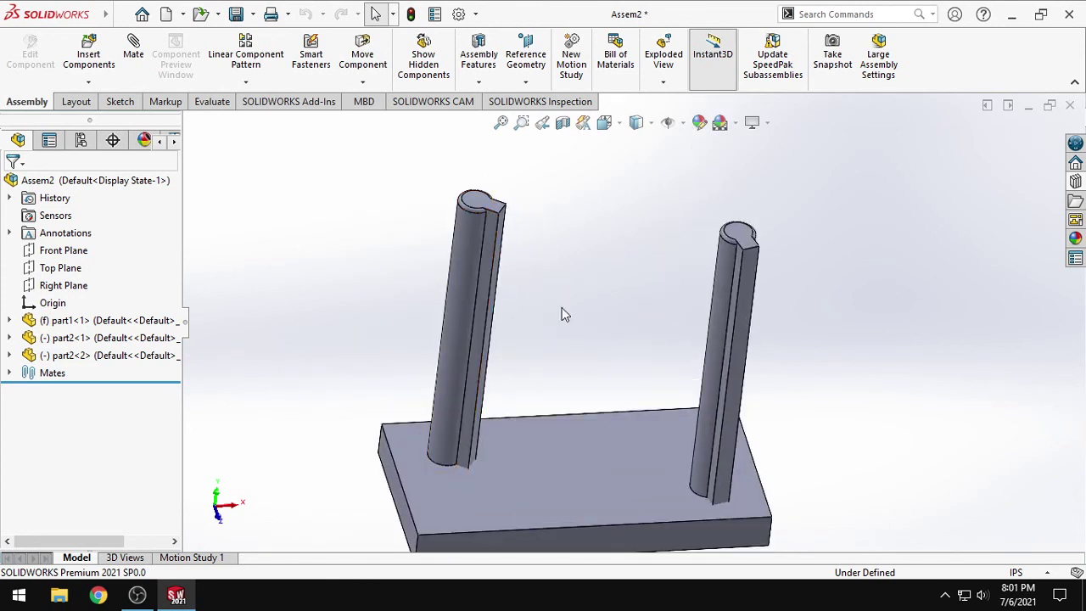
left_click_drag(475, 300, 522, 360)
left_click(461, 336)
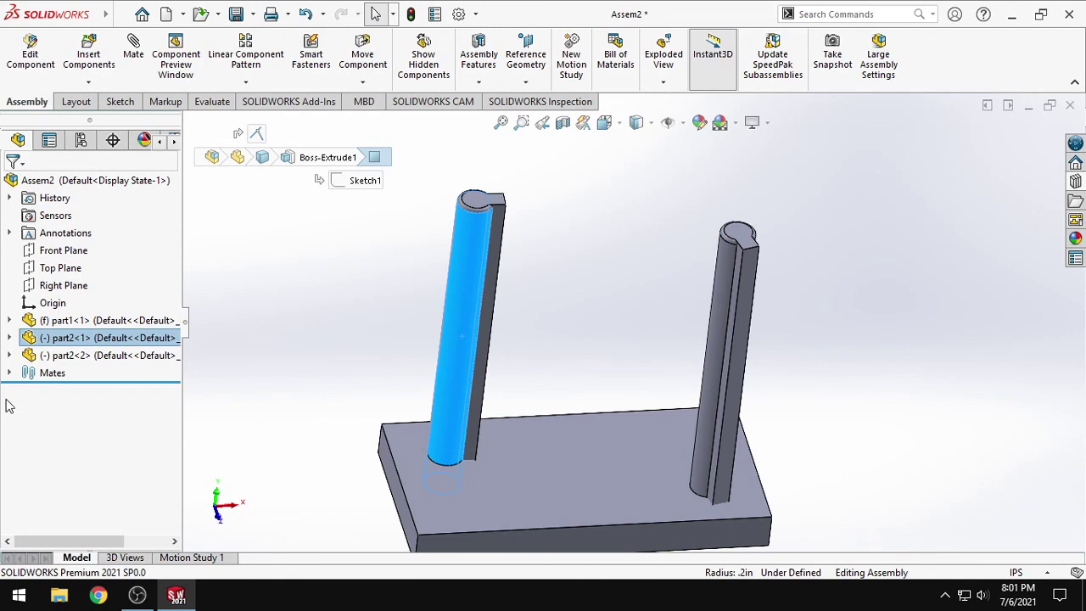
- Fix the first ribbed rod in place in the assembly and try to turn it
right_click(447, 354)
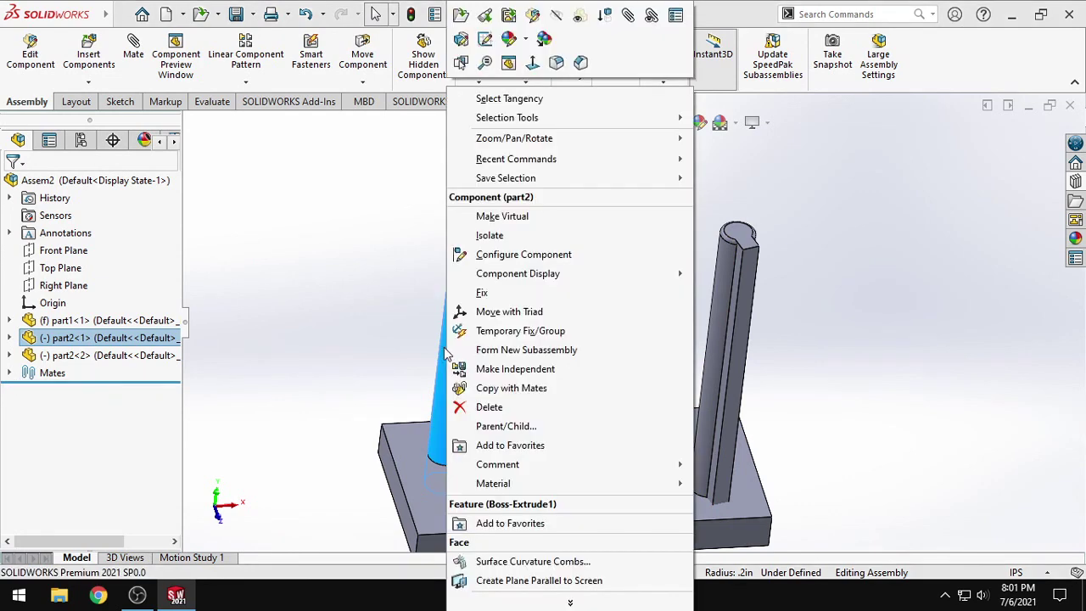
left_click(485, 291)
mouse_move(489, 310)
left_mouse_down()
mouse_move(432, 325)
mouse_move(514, 295)
mouse_move(504, 303)
left_mouse_up()
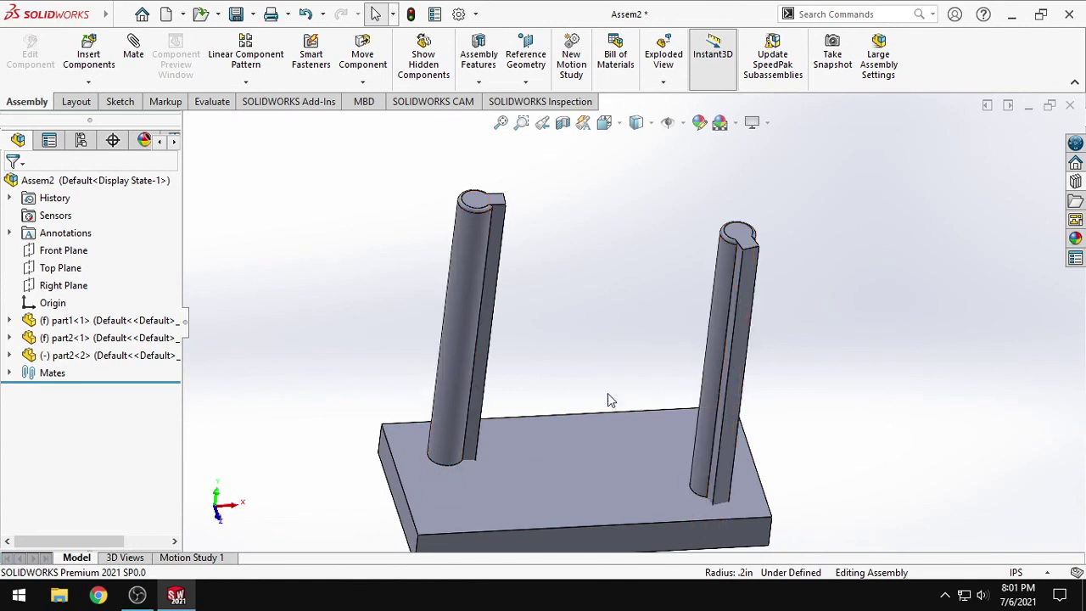
- Turn the second ribbed rod about its axis to test whether it still rotates in its hole
left_click(717, 373)
left_click(780, 426)
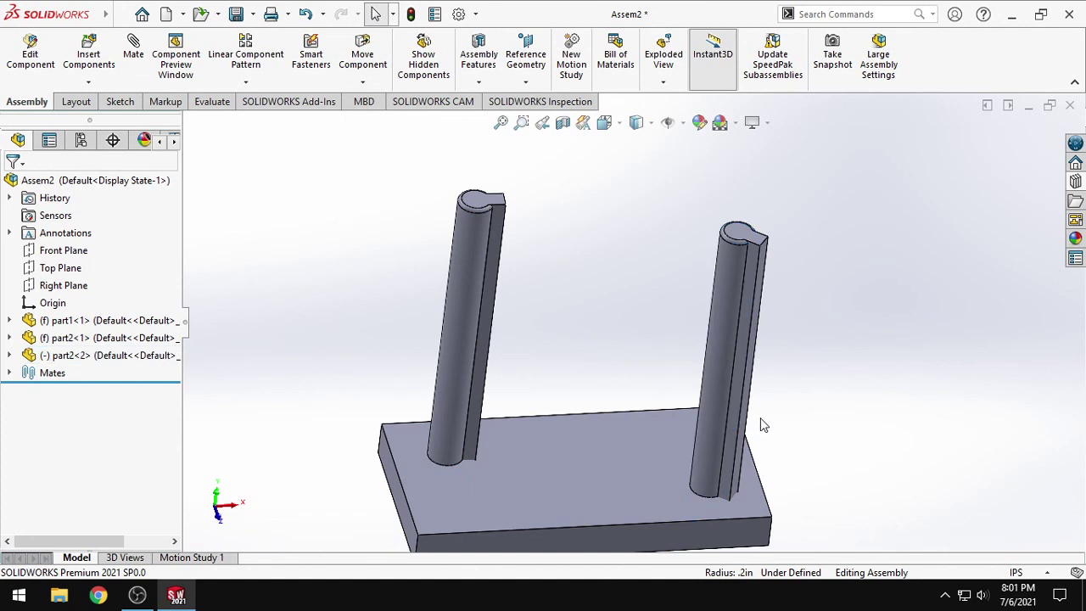
middle_click_drag(351, 194, 395, 246)
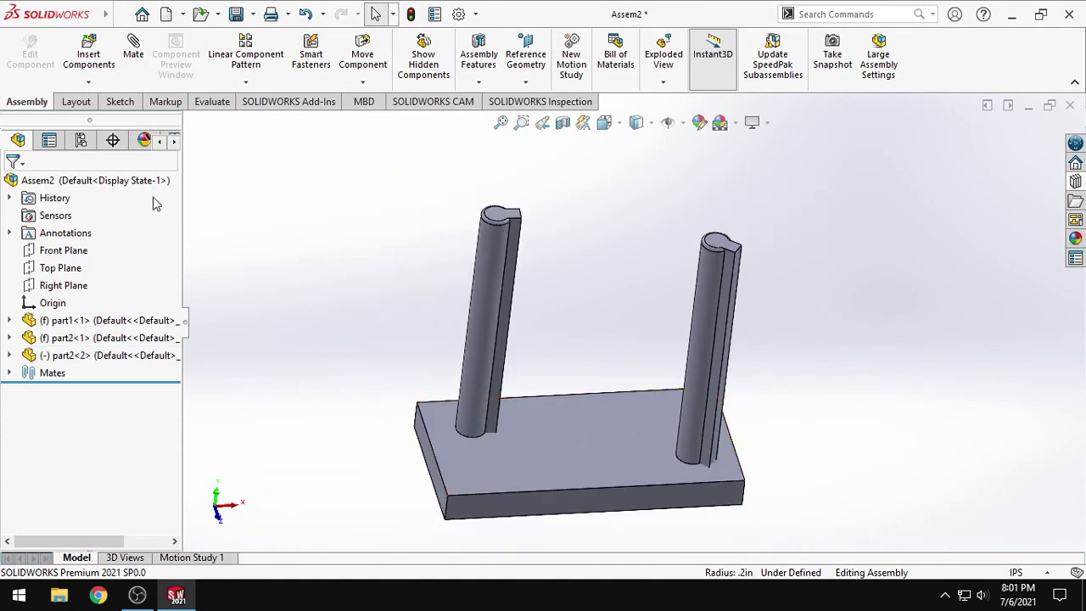
- Open the recently used plate part, part1, for editing
left_click(218, 15)
left_click(225, 37)
double_click(449, 236)
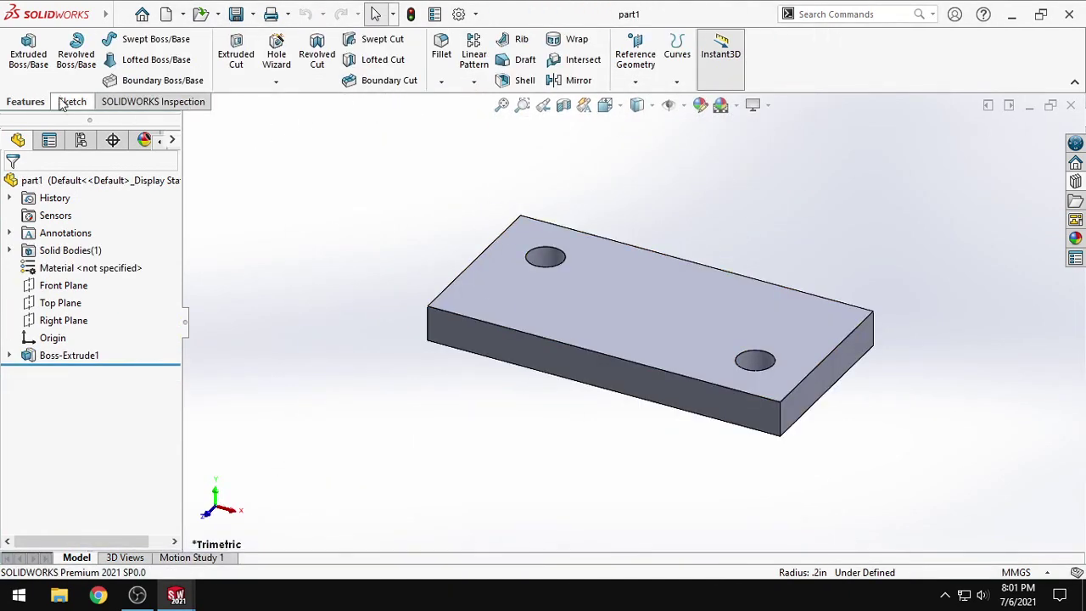
- On the plate's top face, sketch a horizontal construction line from the upper-left hole's center toward the plate's middle
left_click(71, 100)
left_click(22, 53)
left_click(664, 327)
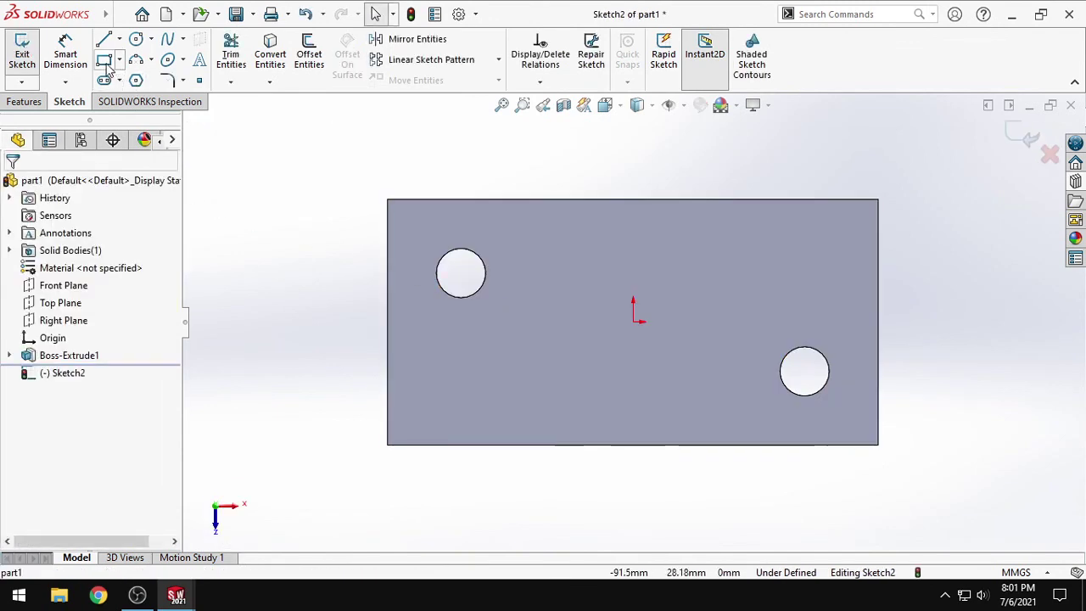
left_click(119, 39)
left_click(126, 79)
scroll(575, 322, "down", 3)
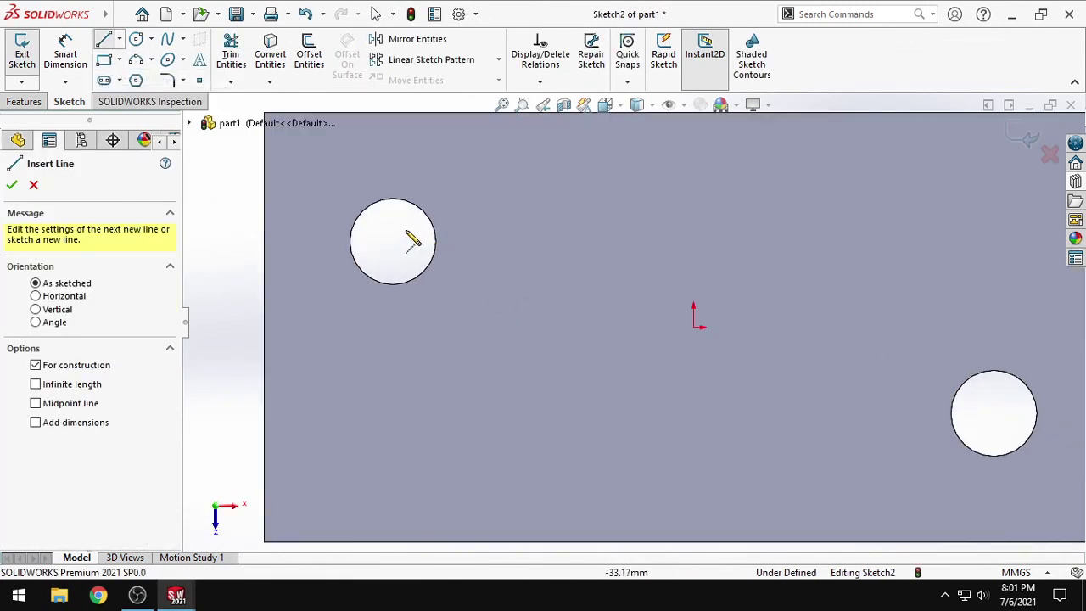
left_click(393, 242)
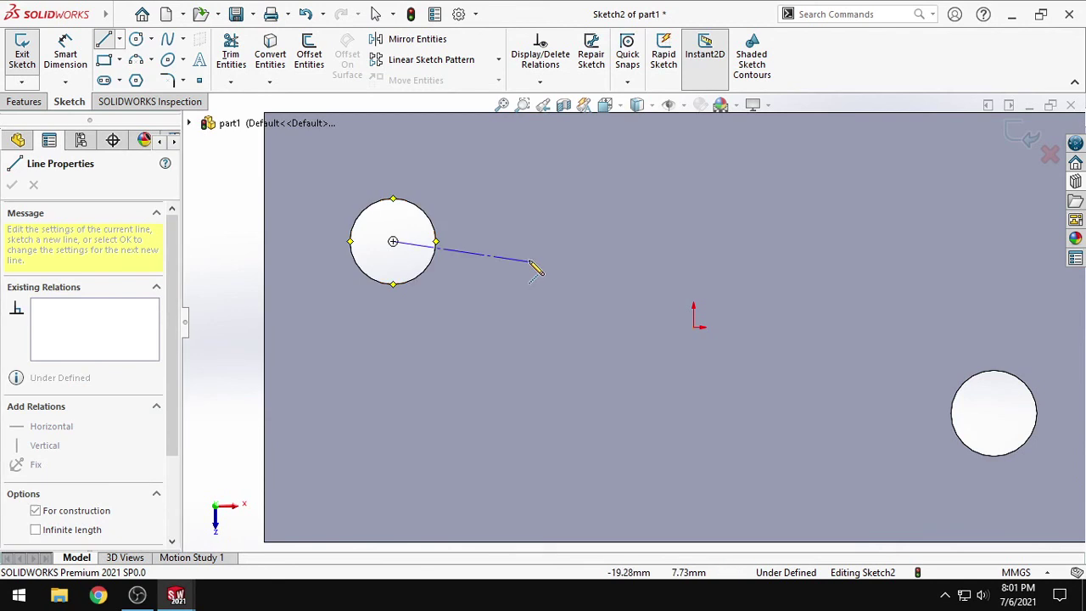
left_click(556, 242)
key("Escape")
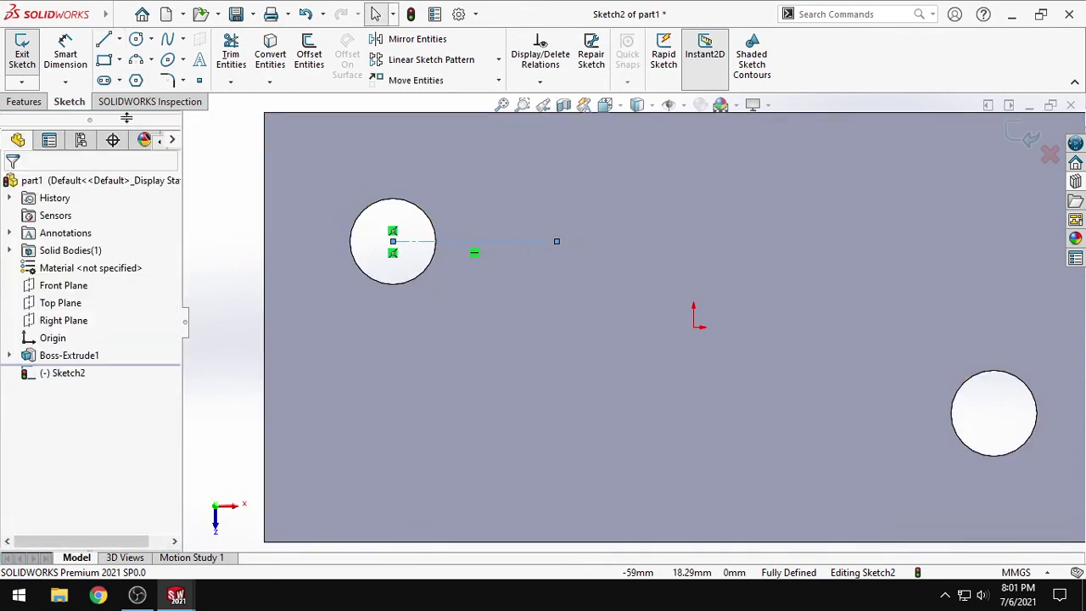
- Sketch a rectangle about 5.8 mm high across the construction line, overlapping the upper-left hole's inner edge
left_click(105, 60)
left_click(404, 211)
left_click(486, 261)
key("Escape")
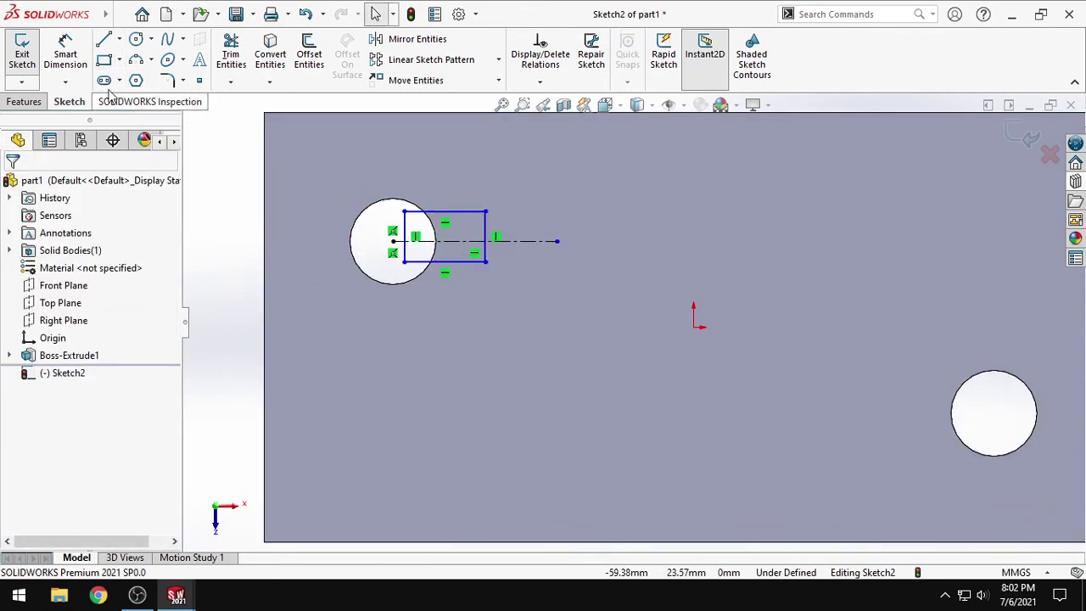
- Dimension the height of the rectangle at the upper-left hole as 5 mm
left_click(65, 54)
scroll(441, 212, "down", 3)
left_click(533, 267)
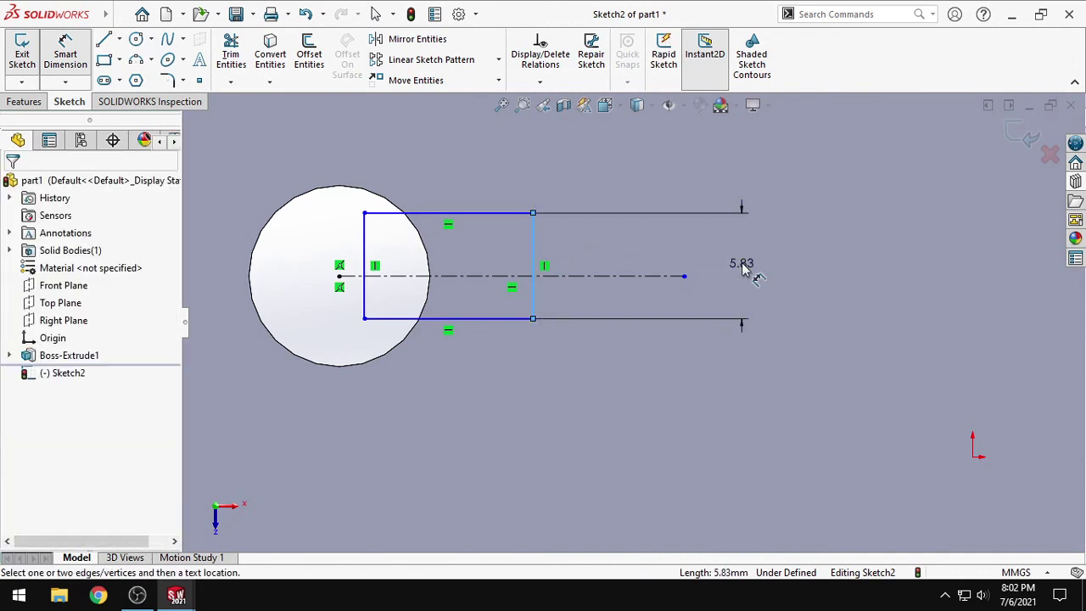
left_click(742, 265)
type("5")
key("Return")
- Dimension the distance from the construction line to the rectangle's lower side as 2.5 mm to center it
left_click(475, 276)
left_click(482, 318)
left_click(489, 324)
type("2.5")
key("Return")
- Dimension the distance from the upper-left hole's center to the rectangle's outer vertical side as 8 mm
left_click(340, 277)
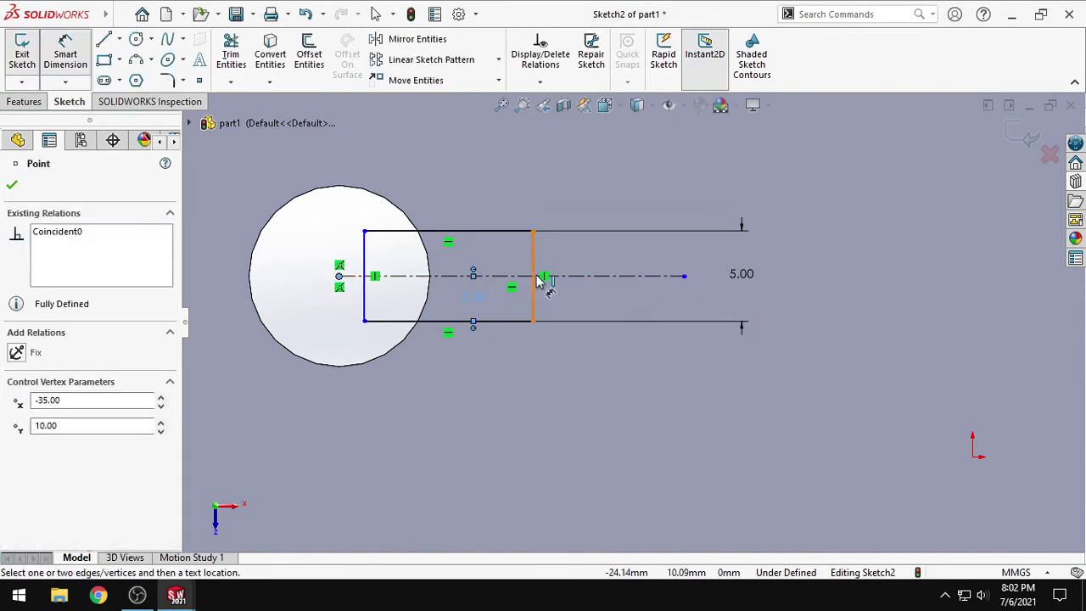
left_click(534, 295)
left_click(466, 392)
type("8")
key("Return")
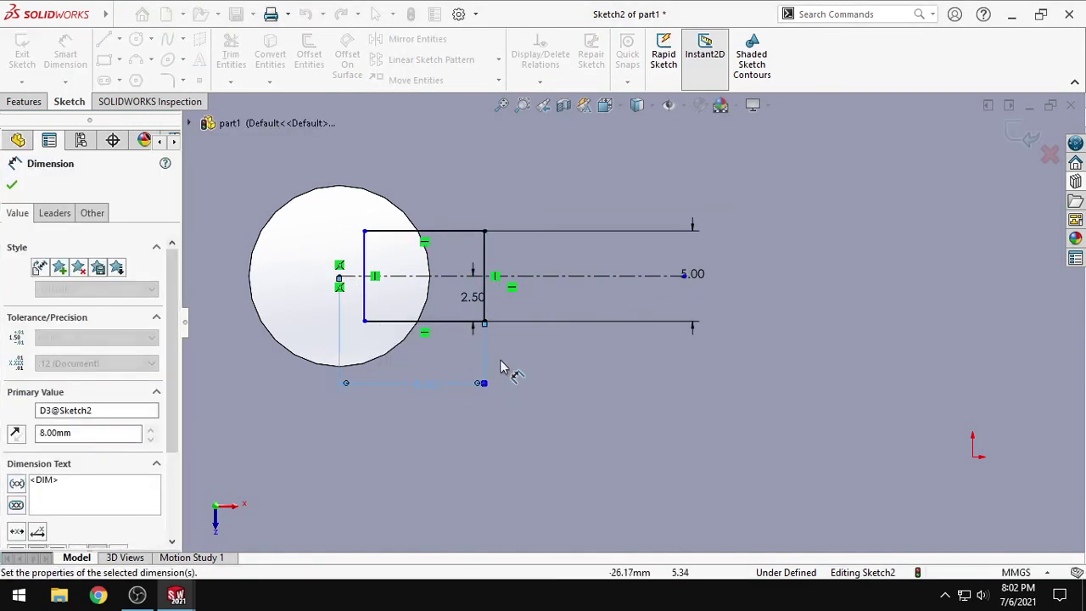
key("Escape")
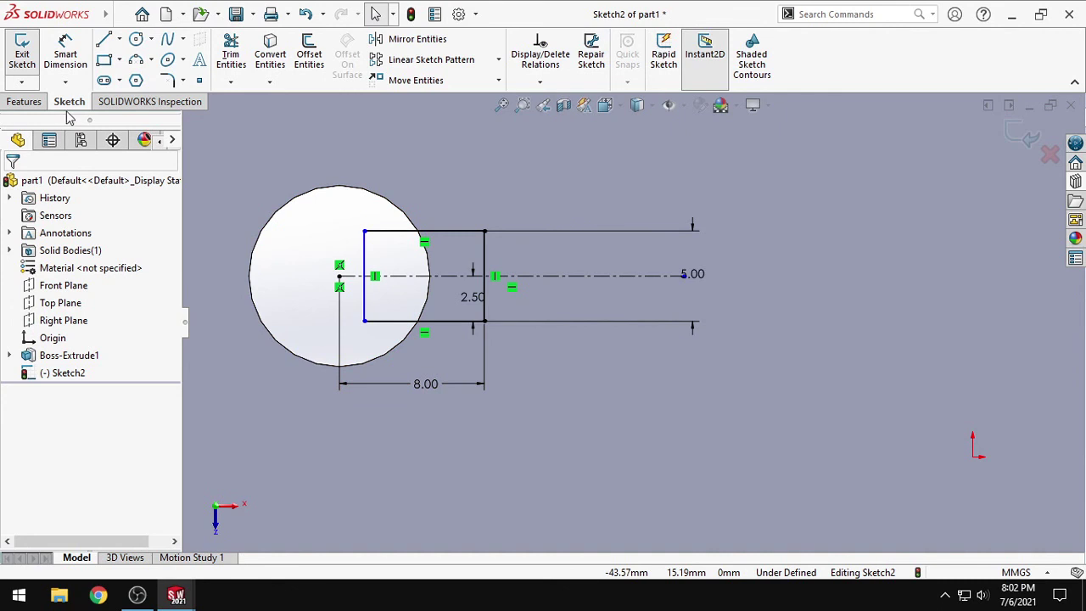
- Extrude-cut the rectangle 10 mm blind from the sketch plane, making a slot beside the upper-left hole
left_click(24, 101)
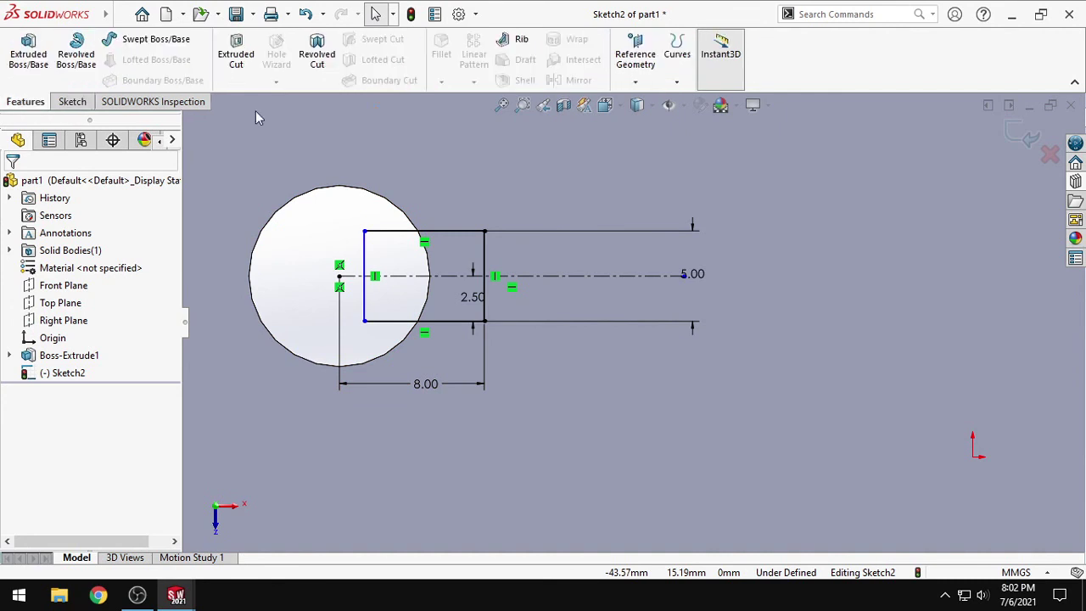
left_click(236, 56)
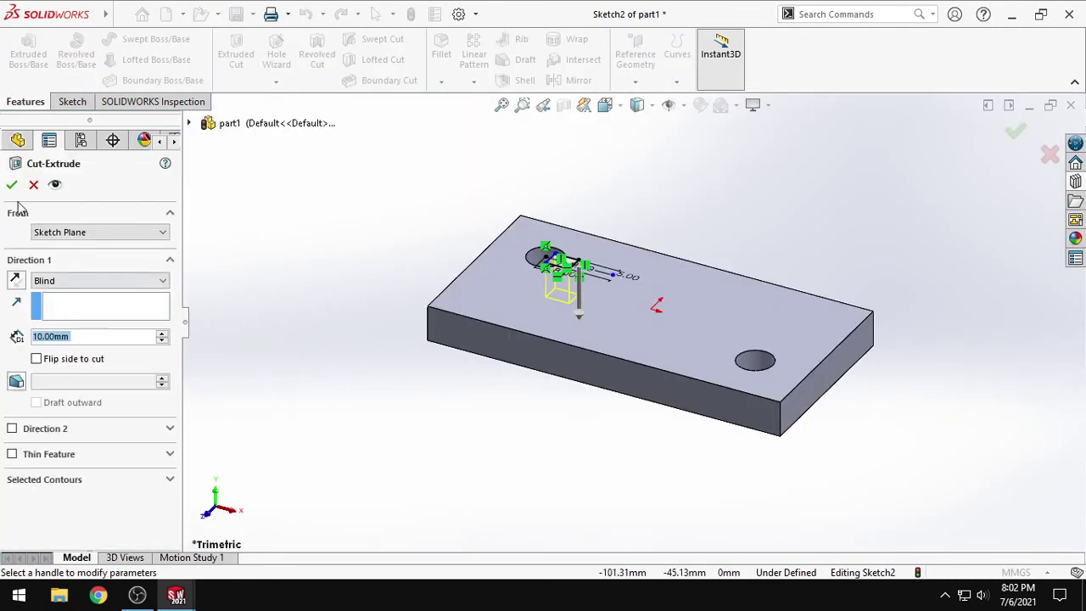
left_click(13, 185)
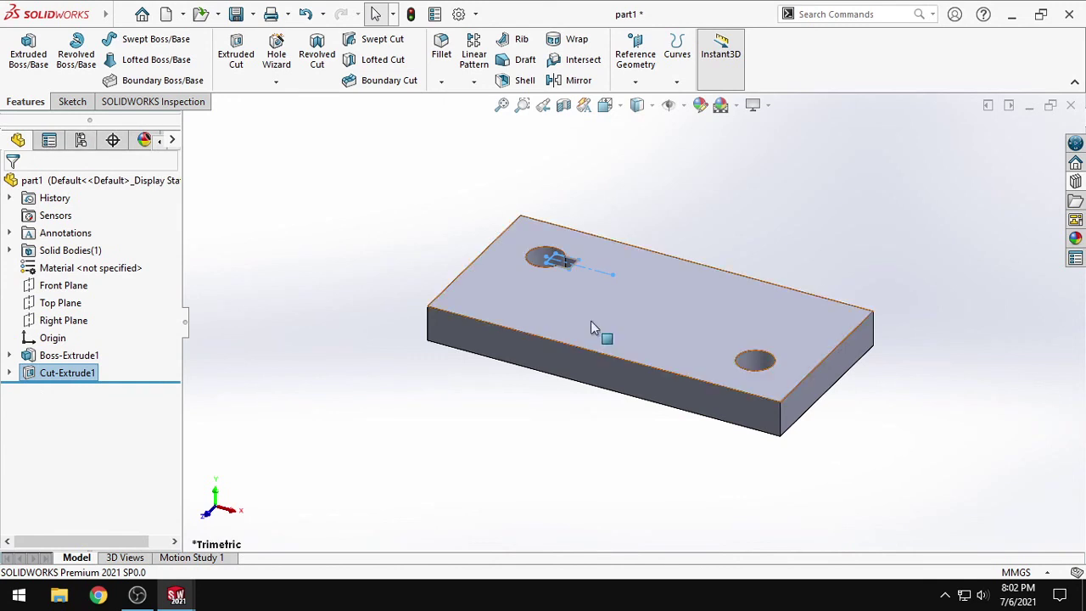
- In a new sketch on the plate's top face, draw a horizontal construction line from the lower-right hole's center toward the plate's middle
left_click(72, 101)
left_click(66, 53)
left_click(22, 53)
left_click(693, 303)
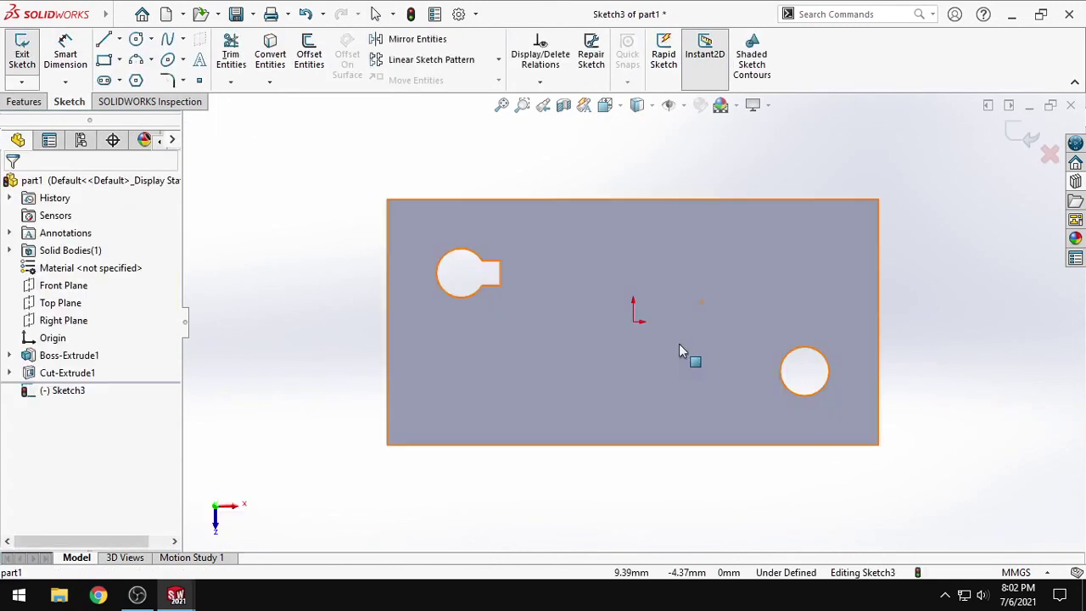
left_click(120, 39)
left_click(140, 79)
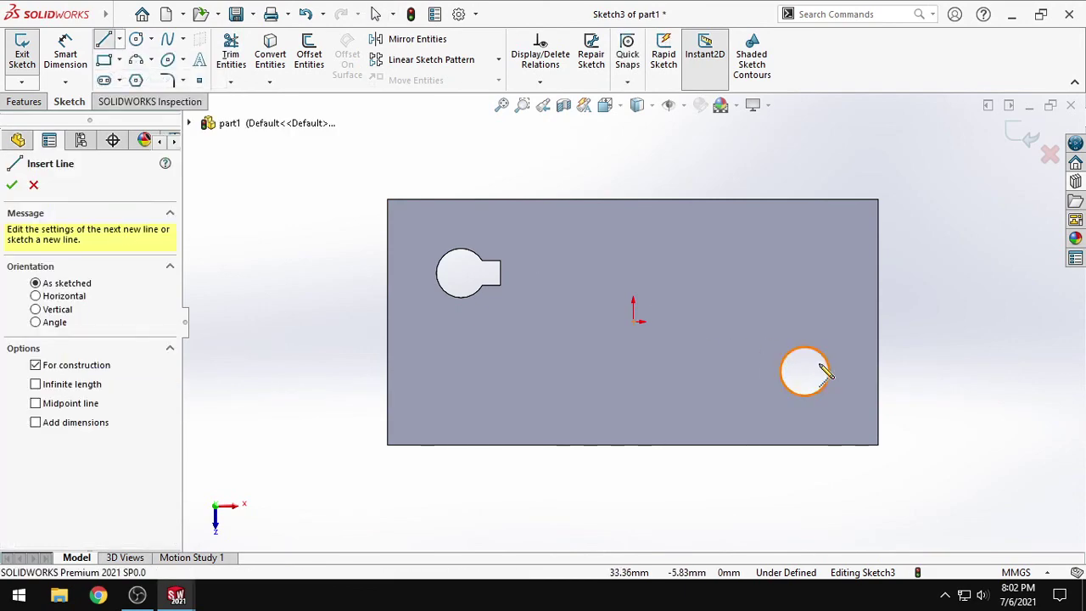
scroll(746, 382, "down", 3)
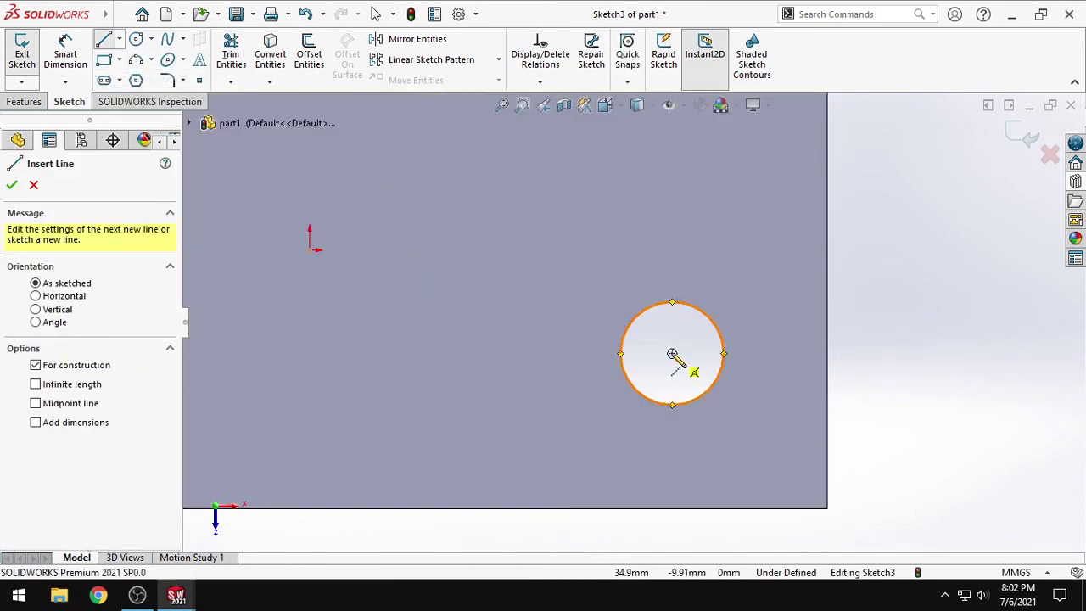
left_click_drag(672, 354, 453, 353)
key("Escape")
- Sketch a rectangle about 14.4 mm long across the construction line, overlapping the lower-right hole's inner edge
left_click(104, 60)
left_click_drag(507, 313, 658, 387)
key("Escape")
- Dimension the height of the rectangle at the lower-right hole as 5 mm
left_click(68, 54)
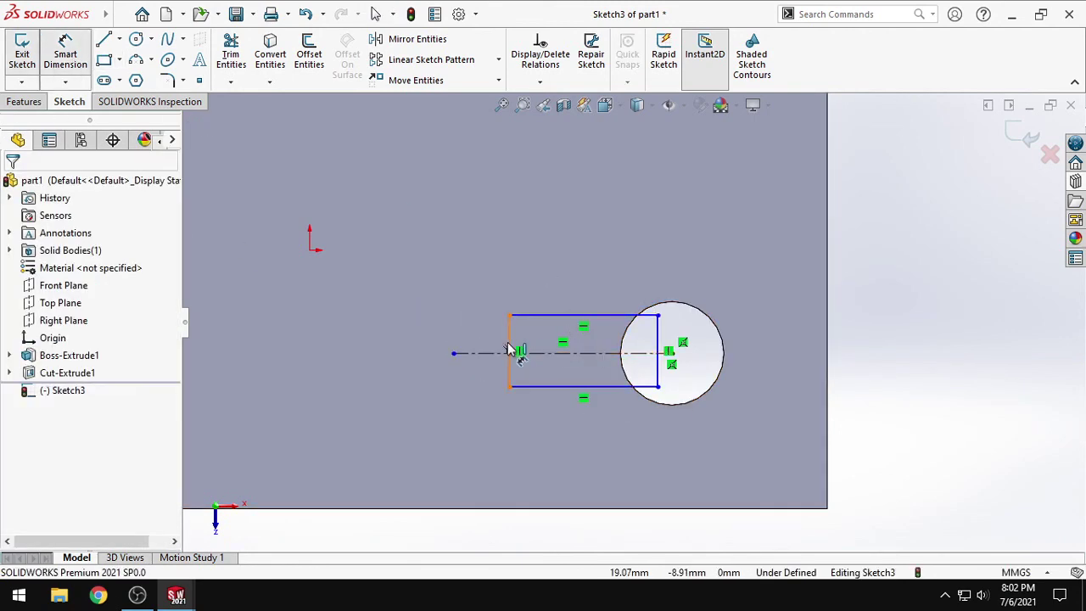
left_click(507, 350)
left_click(413, 339)
type("5")
key("Return")
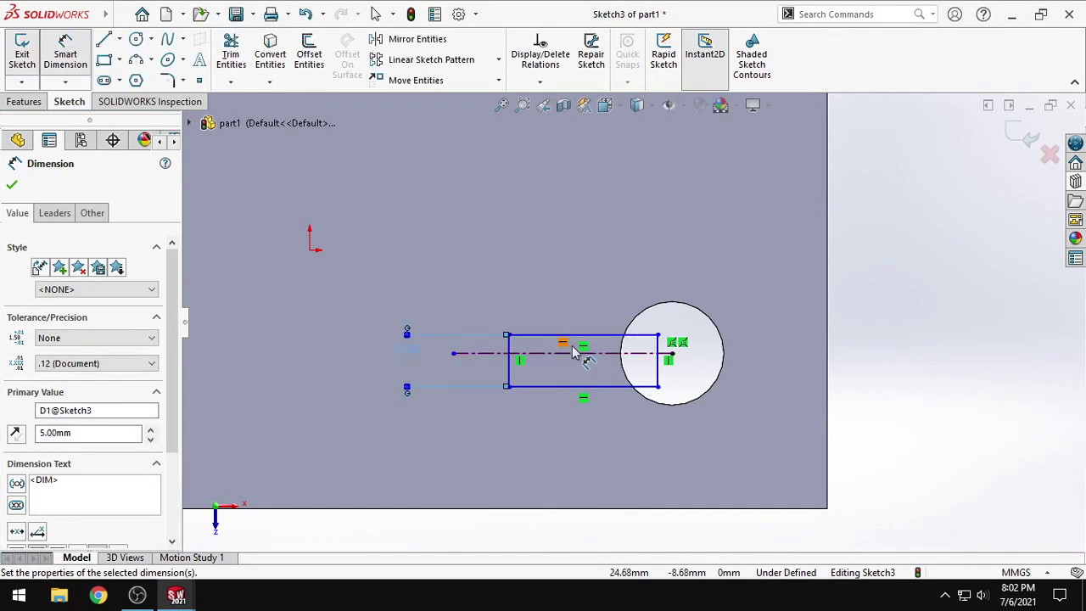
- Dimension the distance from the construction line to the rectangle's upper side as 2.5 mm
left_click(582, 339)
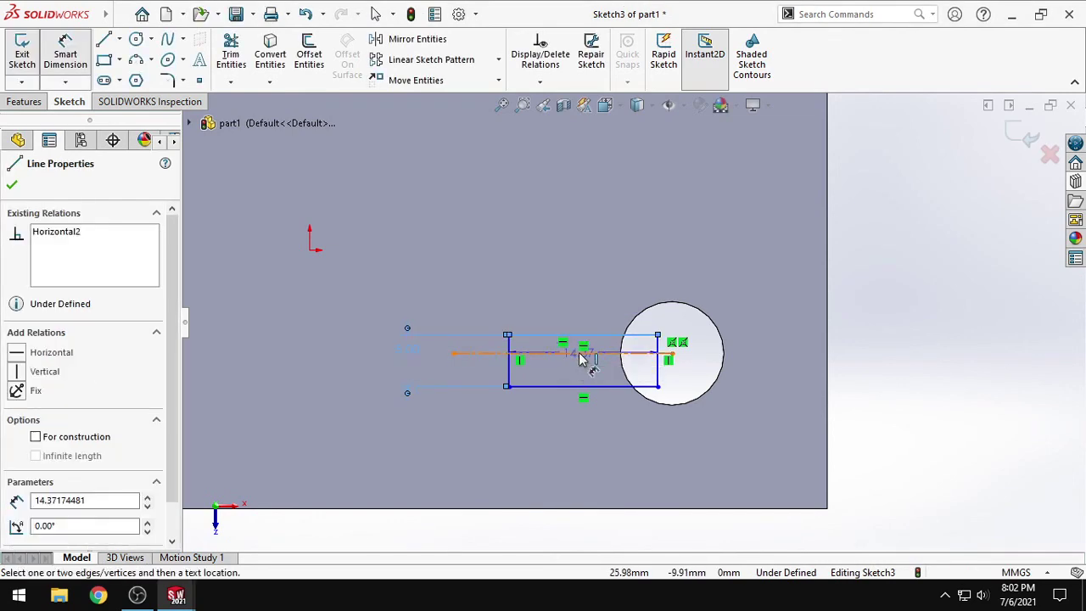
left_click(581, 354)
left_click(576, 256)
type("5")
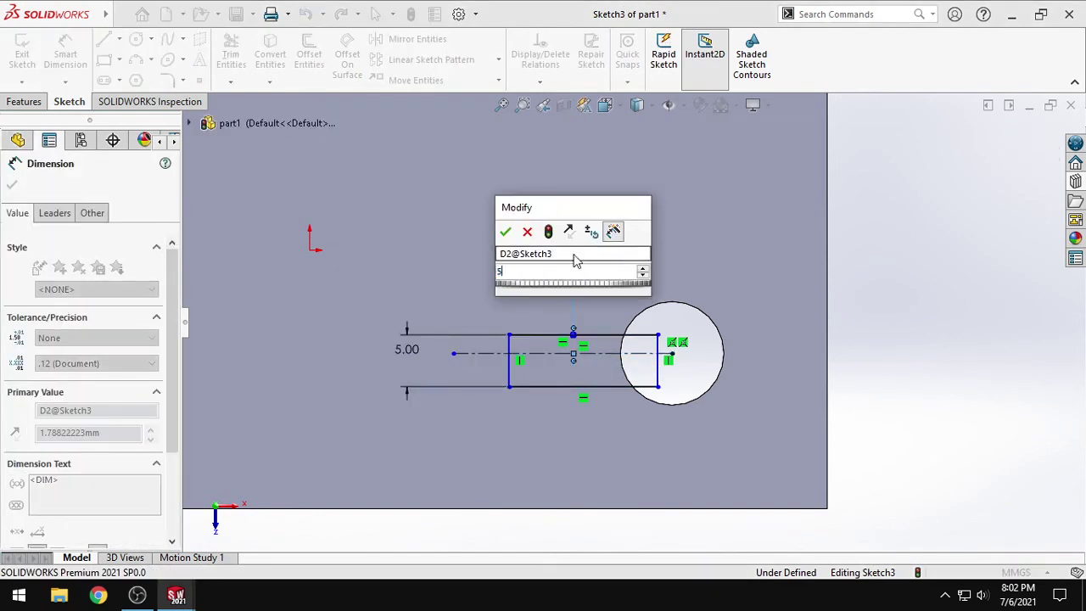
key("Return")
key("f")
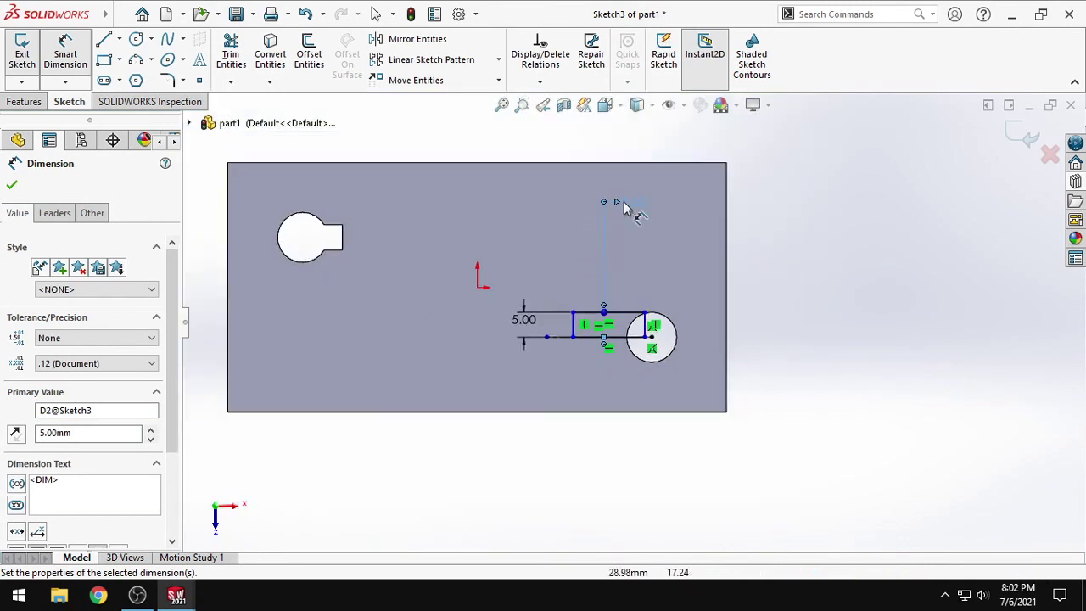
left_click(619, 202)
type("2.5")
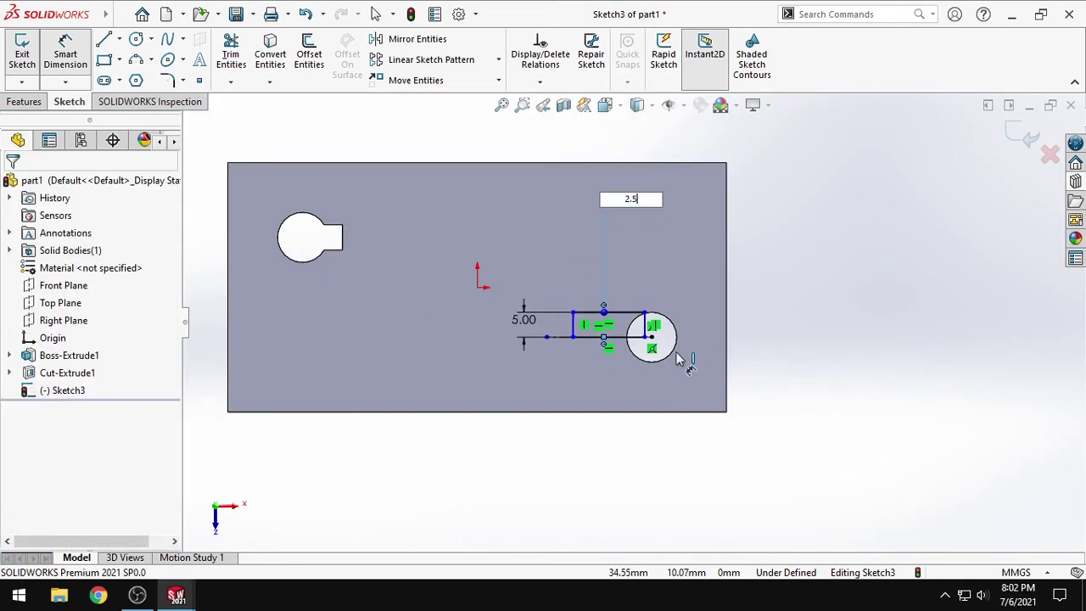
key("Return")
- Dimension the distance from the lower-right hole's center to the rectangle's outer vertical side as 8 mm
scroll(670, 352, "down", 5)
left_click(699, 358)
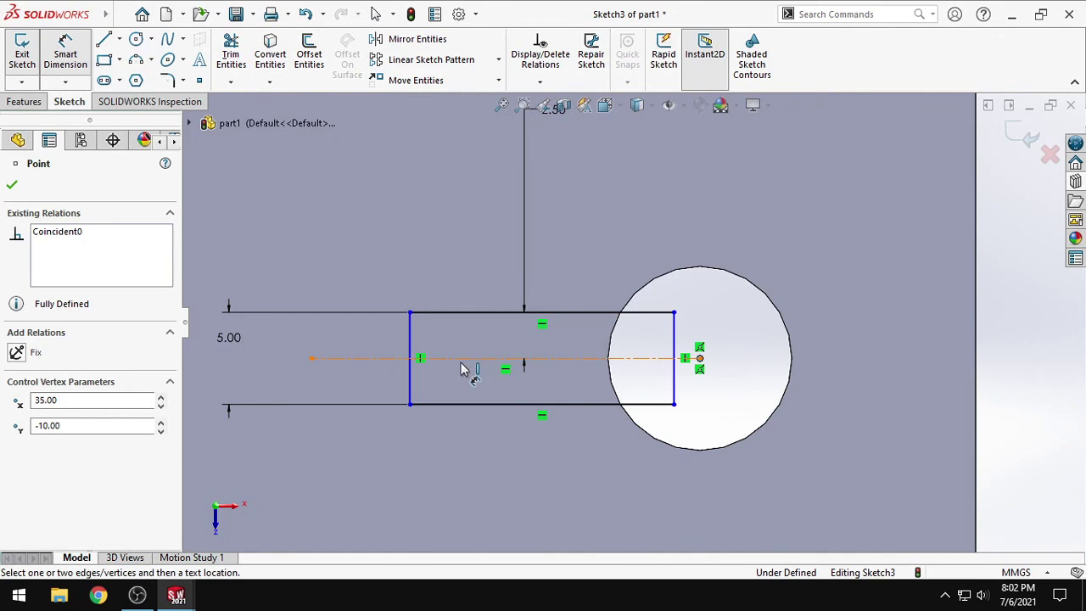
left_click(410, 386)
left_click(562, 485)
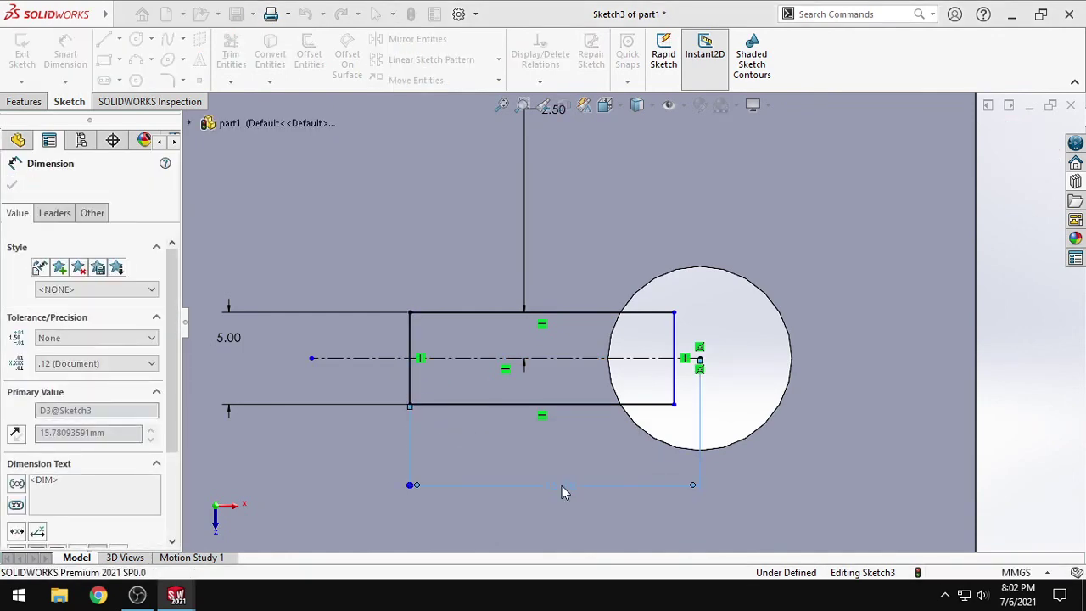
type("8")
key("Return")
- Extrude-cut the second rectangle 10 mm blind from the sketch plane, making a slot at the lower-right hole
left_click(24, 101)
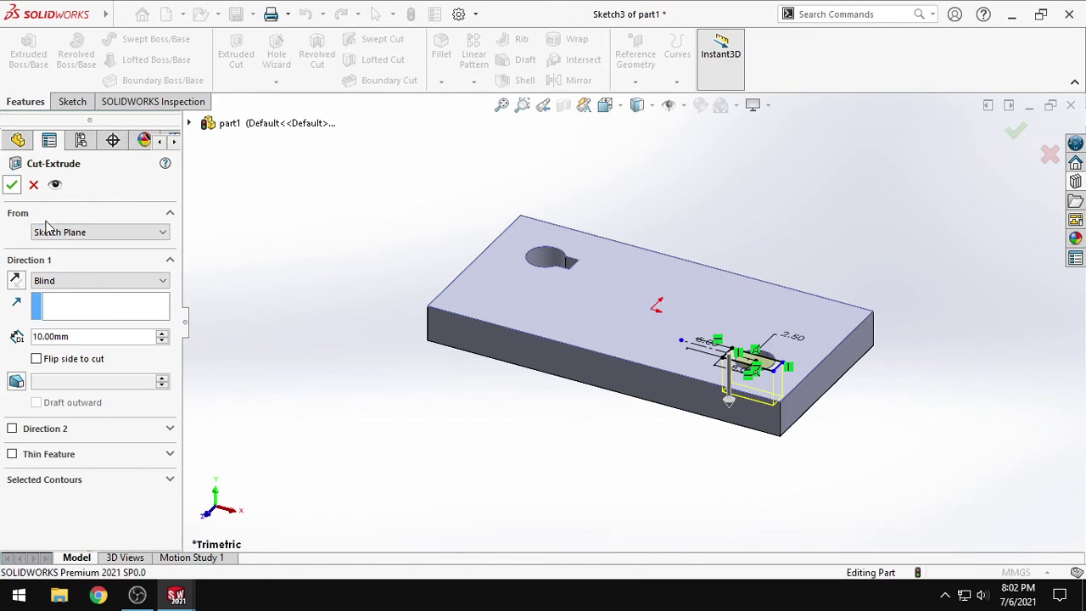
left_click(12, 185)
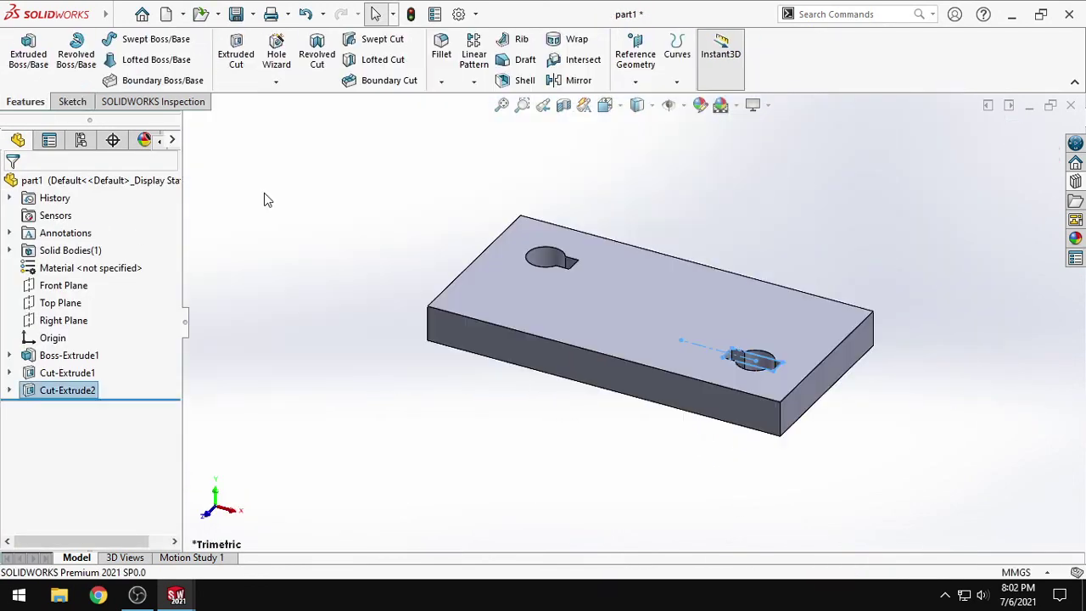
- Save the slotted plate part and return to the assembly
left_click(217, 19)
left_click(392, 161)
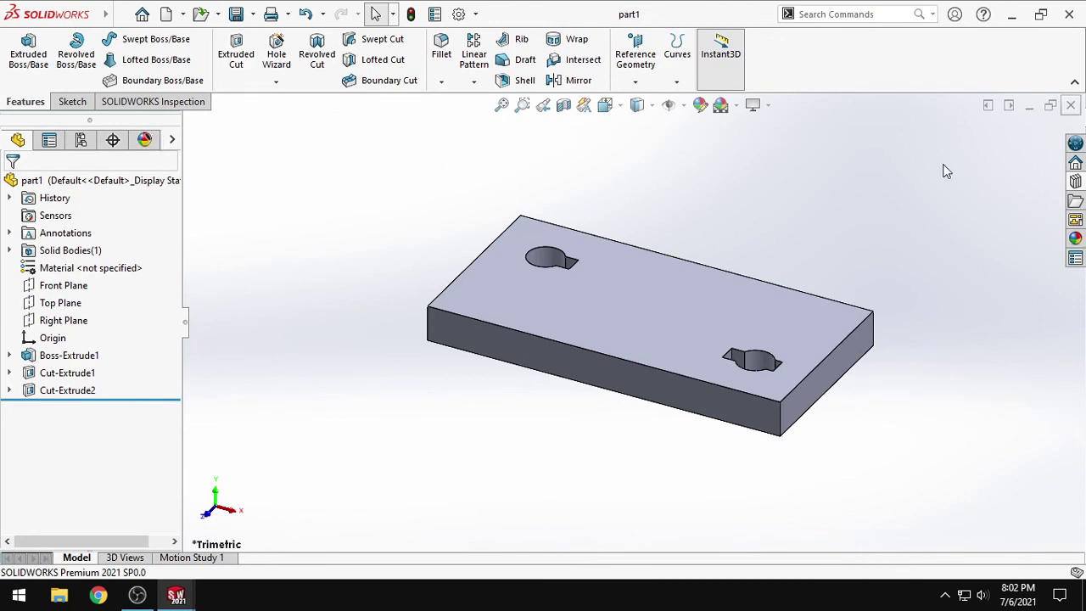
key("ctrl+Tab")
left_click(133, 90)
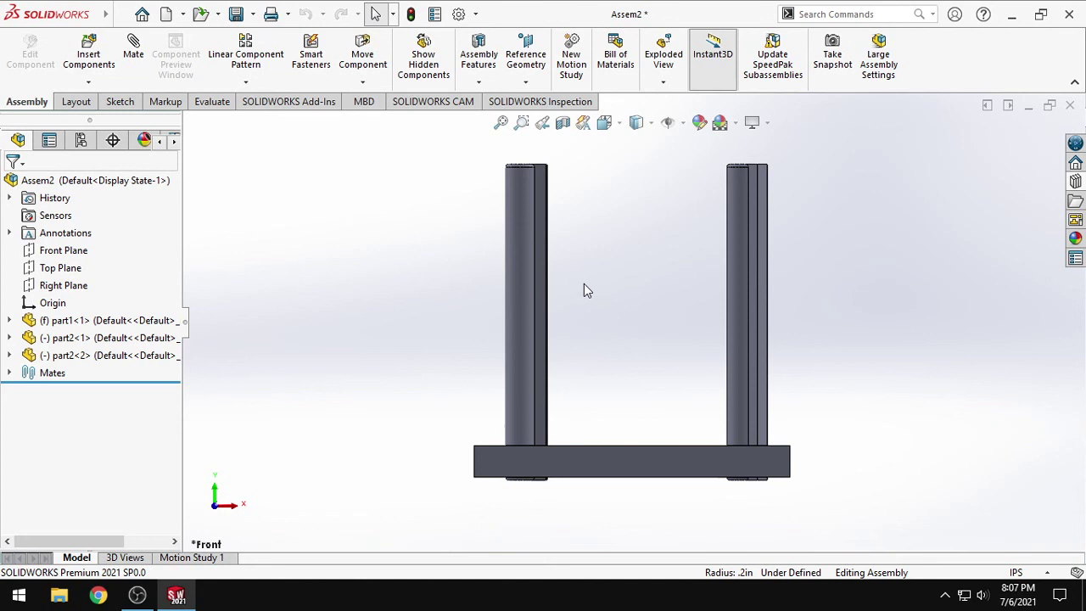
- Turn the first rod about its axis so its rib moves out of line with the plate's slot
scroll(584, 290, "down", 2)
scroll(584, 290, "up", 3)
middle_click_drag(584, 290, 552, 243, "ctrl")
scroll(542, 237, "down", 2)
left_click_drag(541, 233, 547, 351)
scroll(625, 376, "up", 3)
scroll(566, 435, "down", 3)
left_click(567, 435)
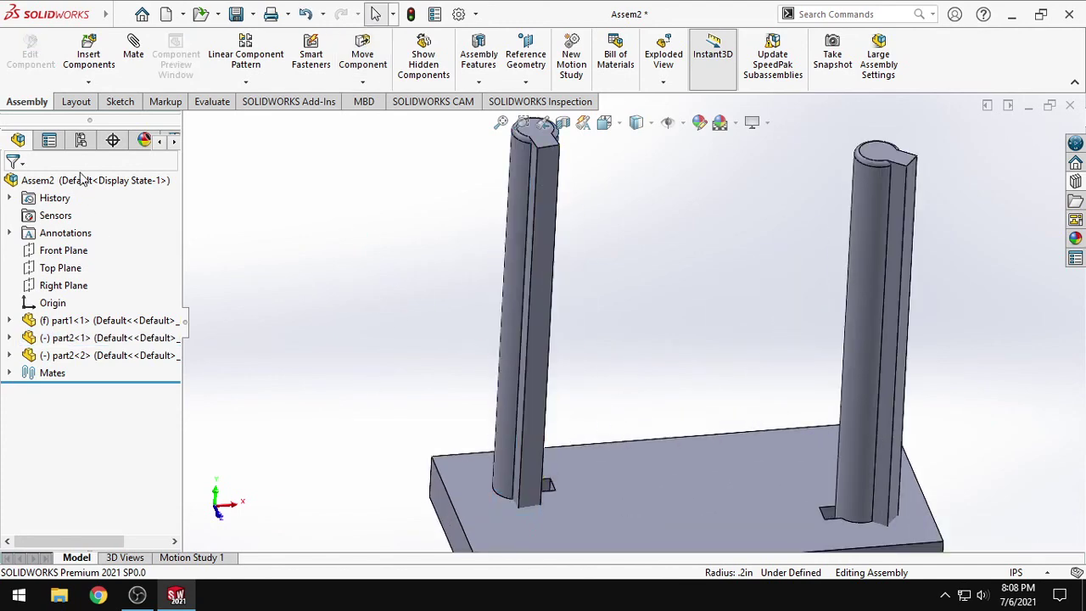
- Add a coincident mate between the first rod's rib end face and the end wall of its slot in the plate
key("m")
scroll(564, 356, "down", 2)
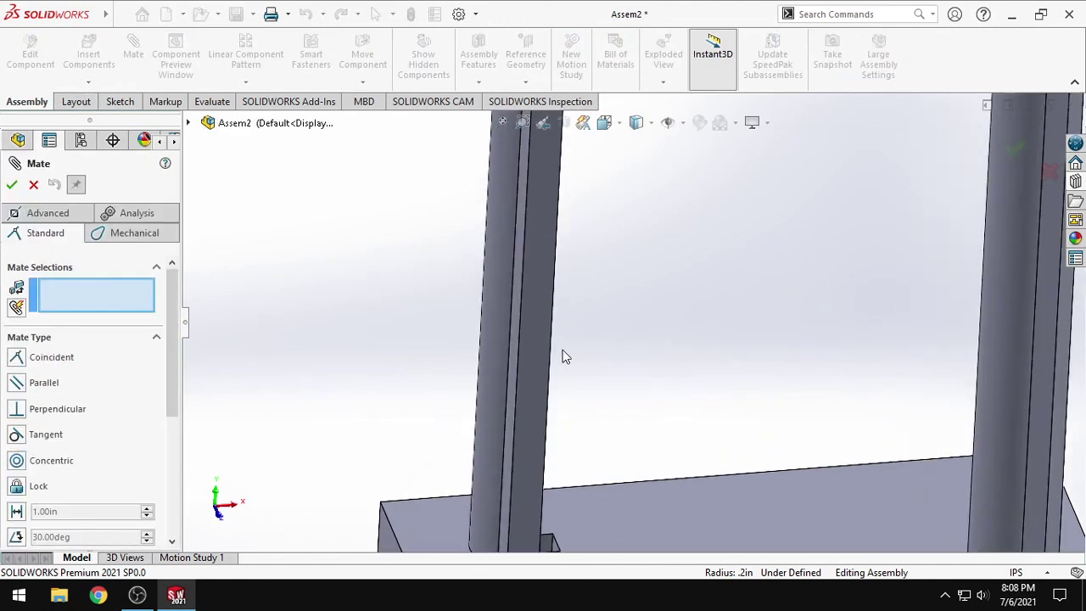
left_click(539, 339)
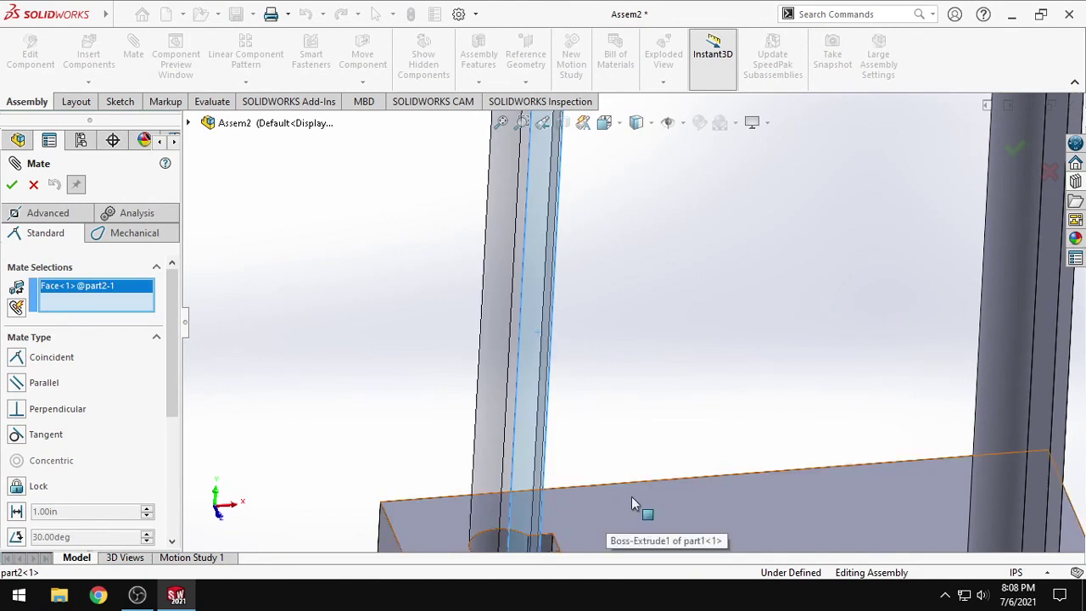
scroll(627, 479, "up", 4)
scroll(644, 476, "down", 2)
middle_click_drag(644, 473, 569, 380)
scroll(564, 370, "down", 5)
middle_click_drag(625, 340, 584, 317)
left_click(547, 288)
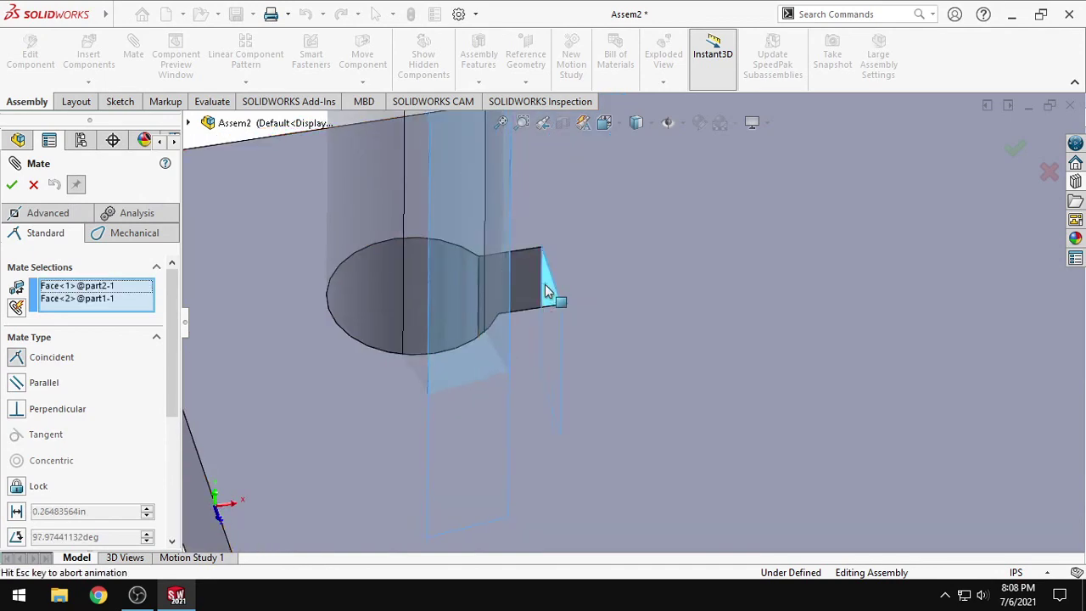
left_click(13, 185)
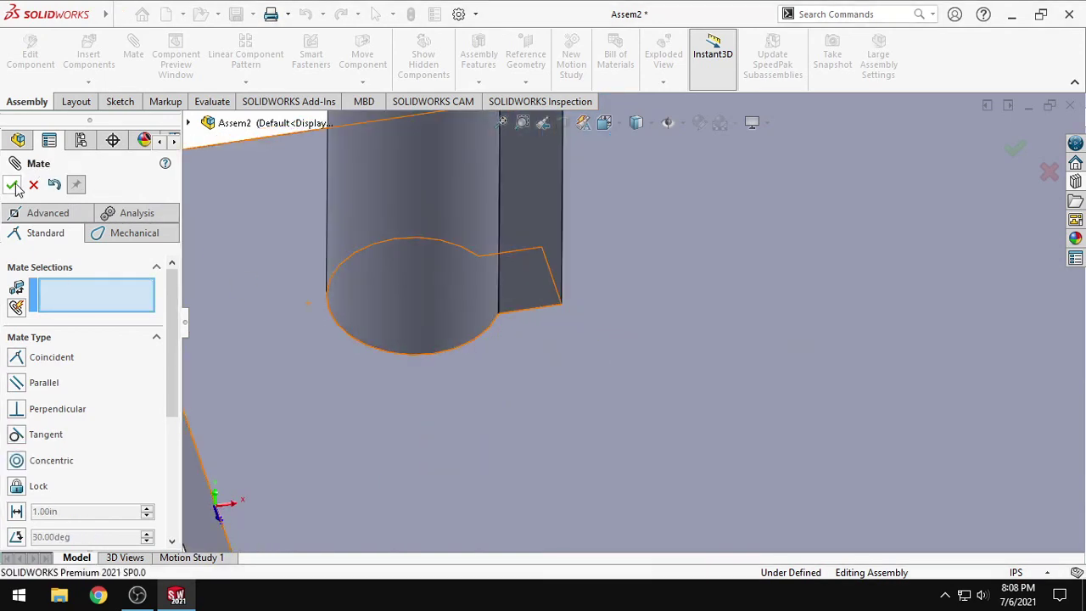
left_click(13, 185)
- Try to turn the first rod about its axis to check its remaining freedom of movement
scroll(642, 319, "up", 6)
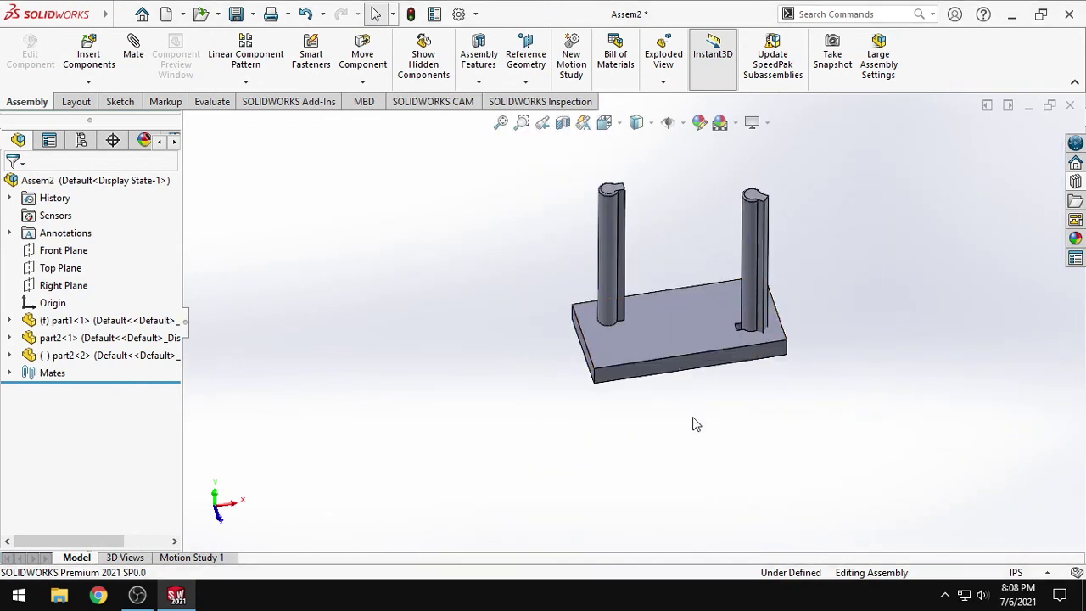
middle_click_drag(693, 419, 679, 373)
middle_click_drag(642, 246, 654, 303)
scroll(594, 230, "down", 3)
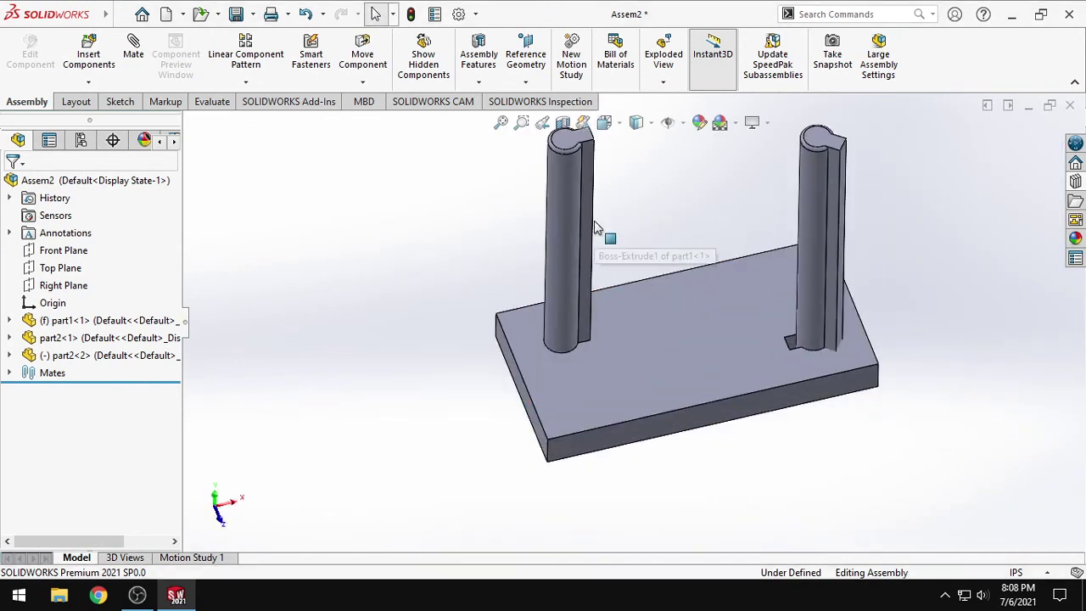
left_click_drag(572, 226, 621, 218)
left_click(621, 218)
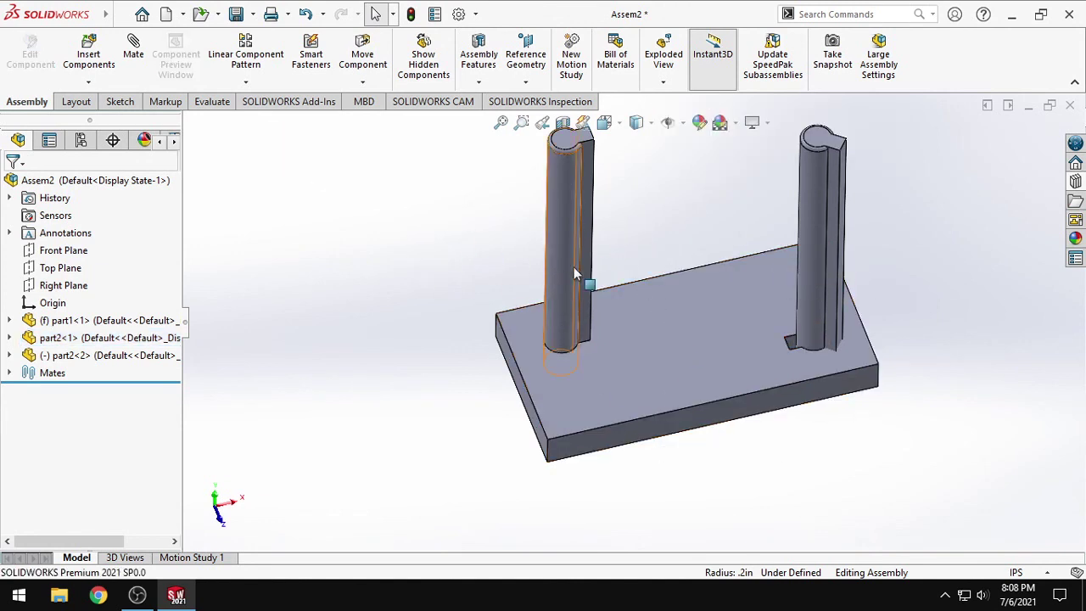
- Examine the first rod's rib in the plate's slot up close, from above and from the front
scroll(619, 265, "up", 3)
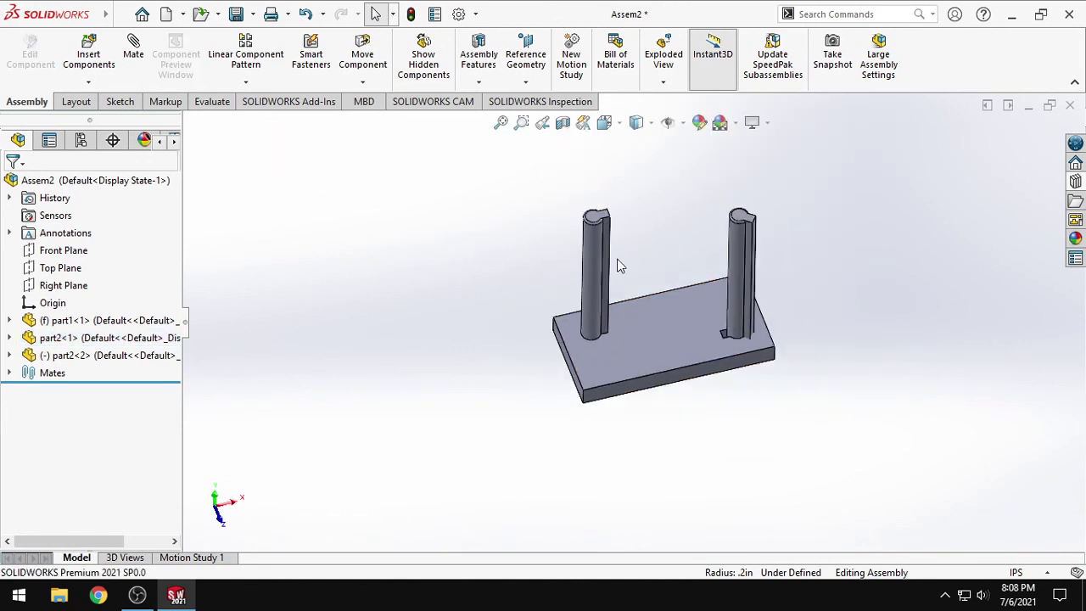
middle_click_drag(619, 266, 629, 305)
scroll(650, 303, "down", 6)
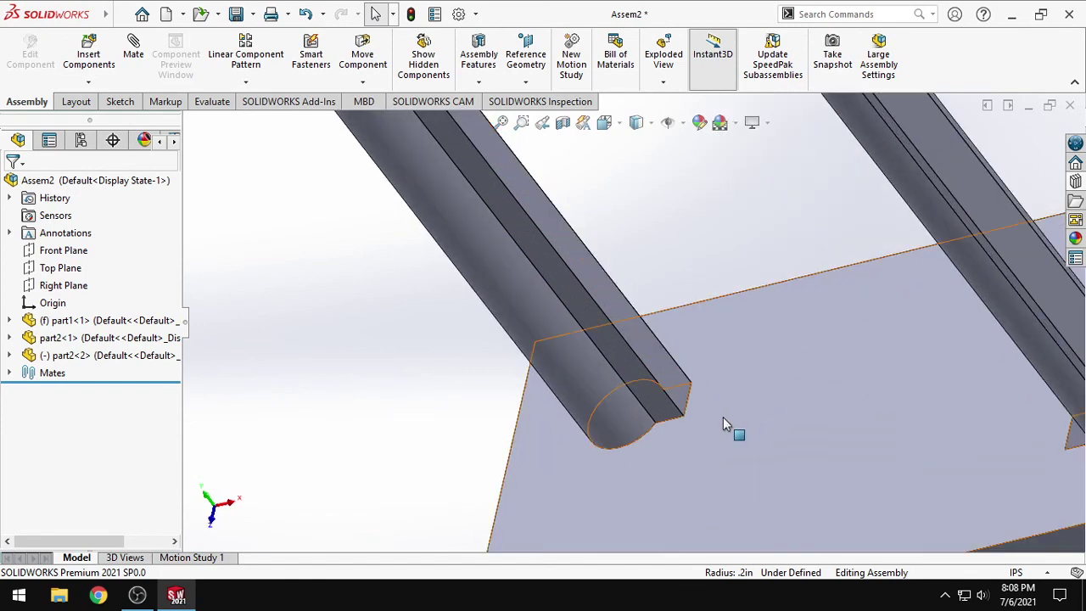
scroll(723, 416, "up", 4)
middle_click_drag(678, 410, 702, 406)
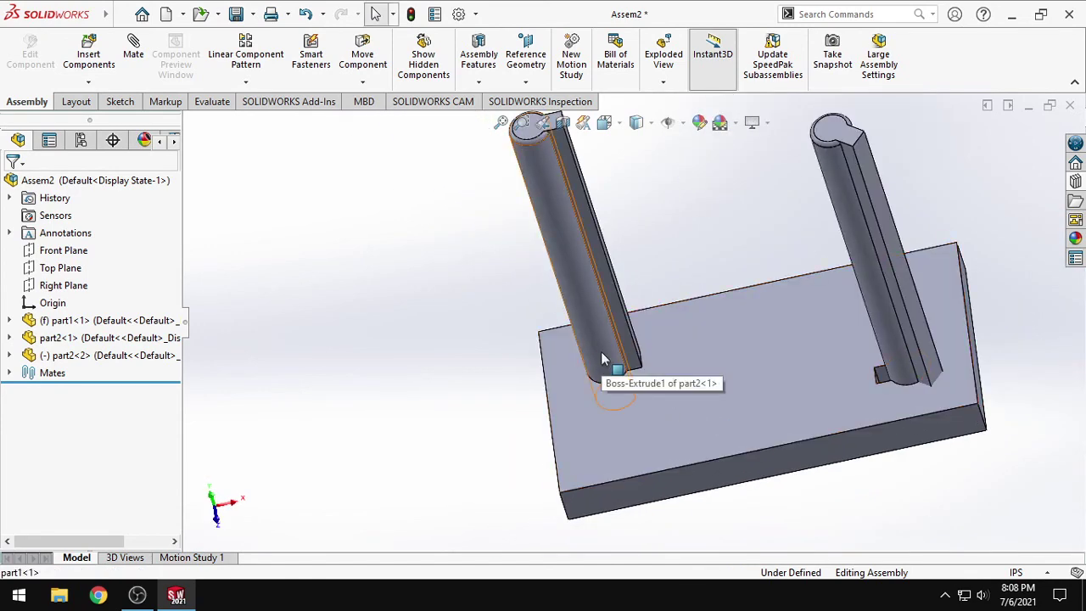
key("ctrl+5")
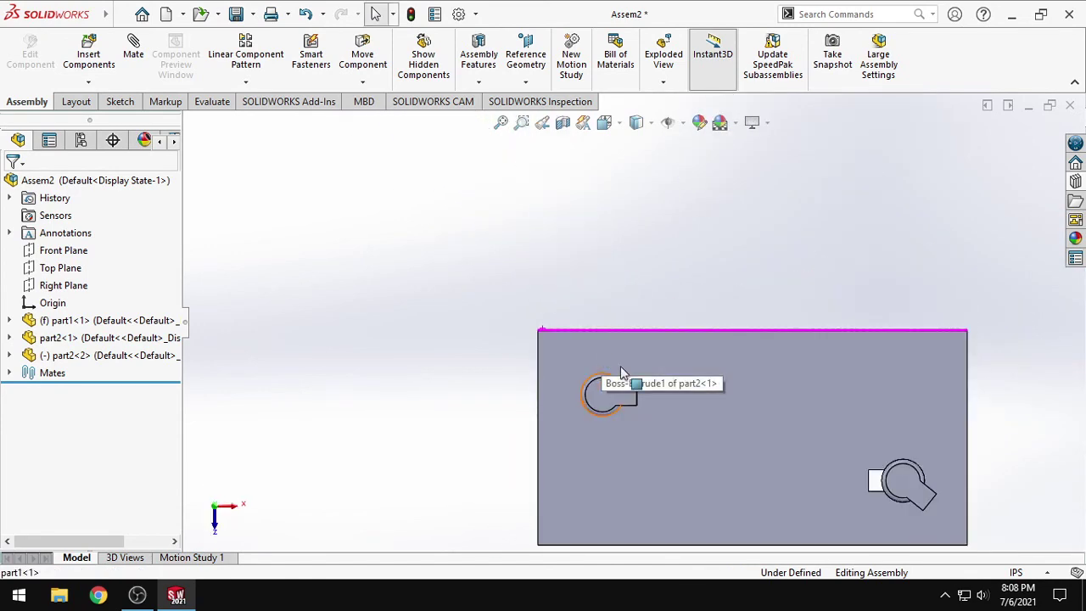
left_click(620, 124)
left_click(634, 192)
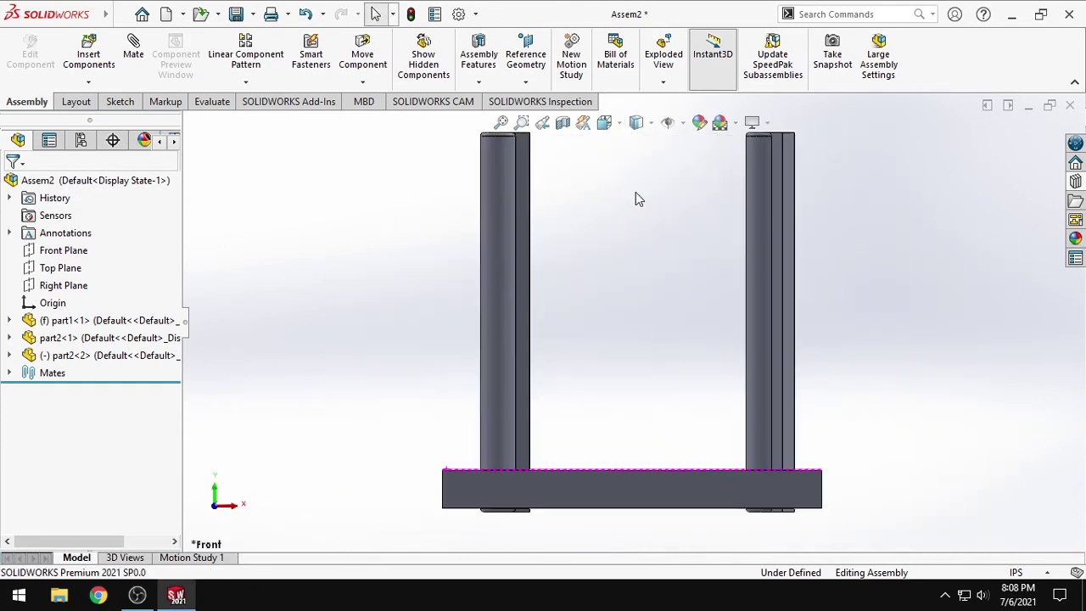
key("z")
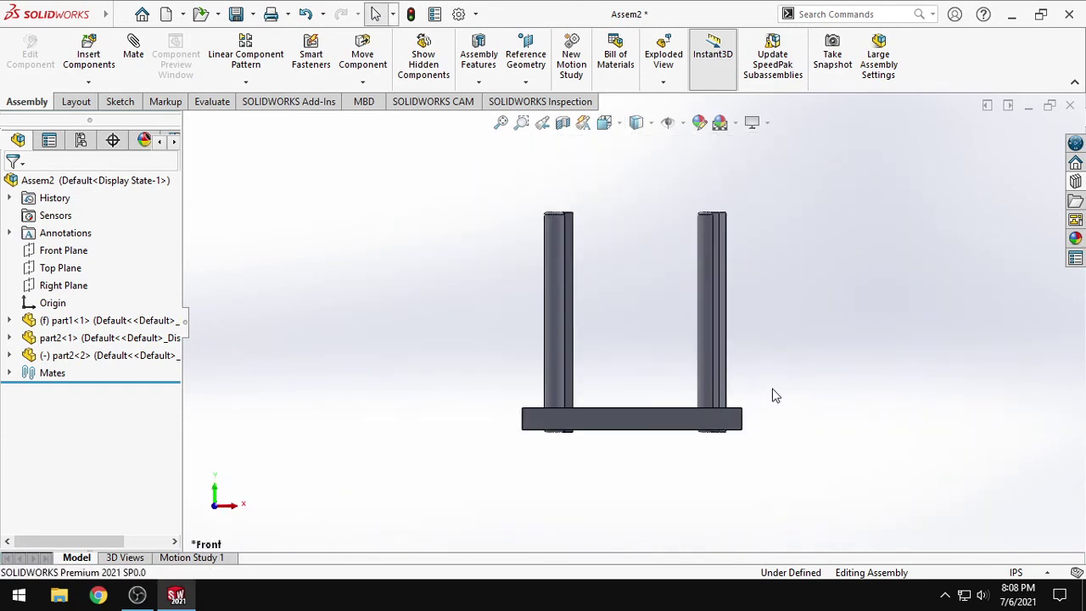
- Turn the second rod about its axis so its rib points roughly towards its slot in the plate
left_click_drag(716, 304, 679, 422)
middle_click_drag(795, 335, 707, 387)
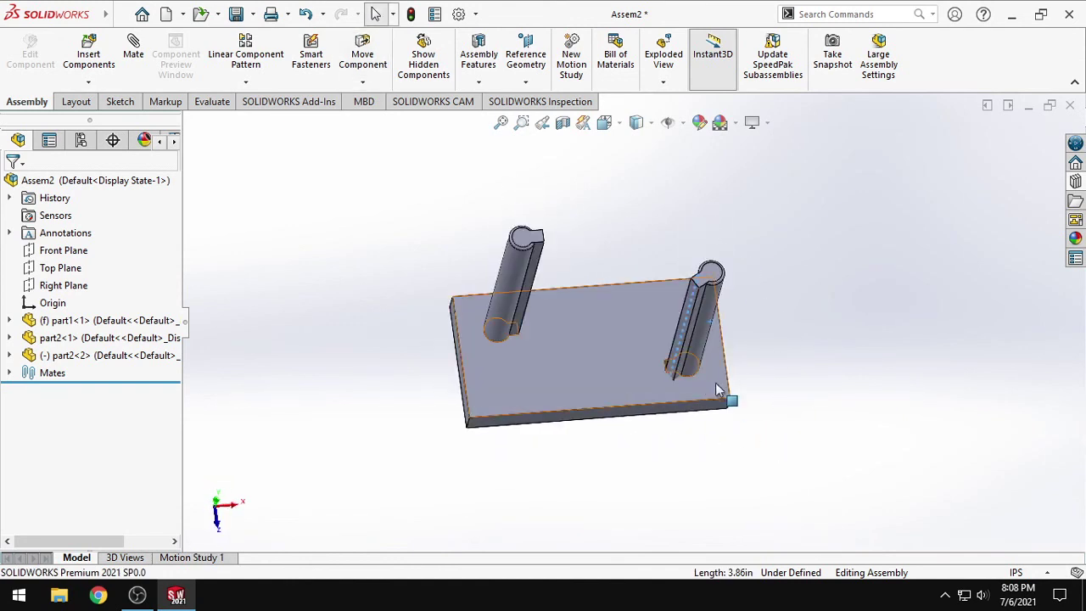
scroll(727, 395, "down", 3)
scroll(798, 356, "up", 4)
middle_click_drag(837, 332, 740, 337)
scroll(532, 288, "down", 6)
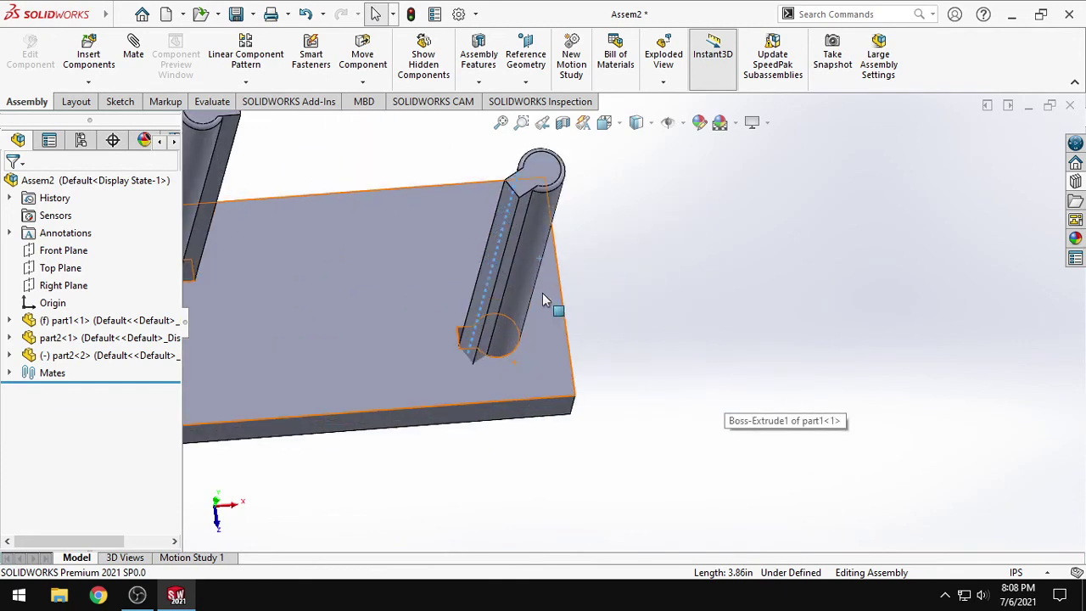
- Add a coincident mate between the second rod's rib end face and the end wall of its slot in the plate
key("m")
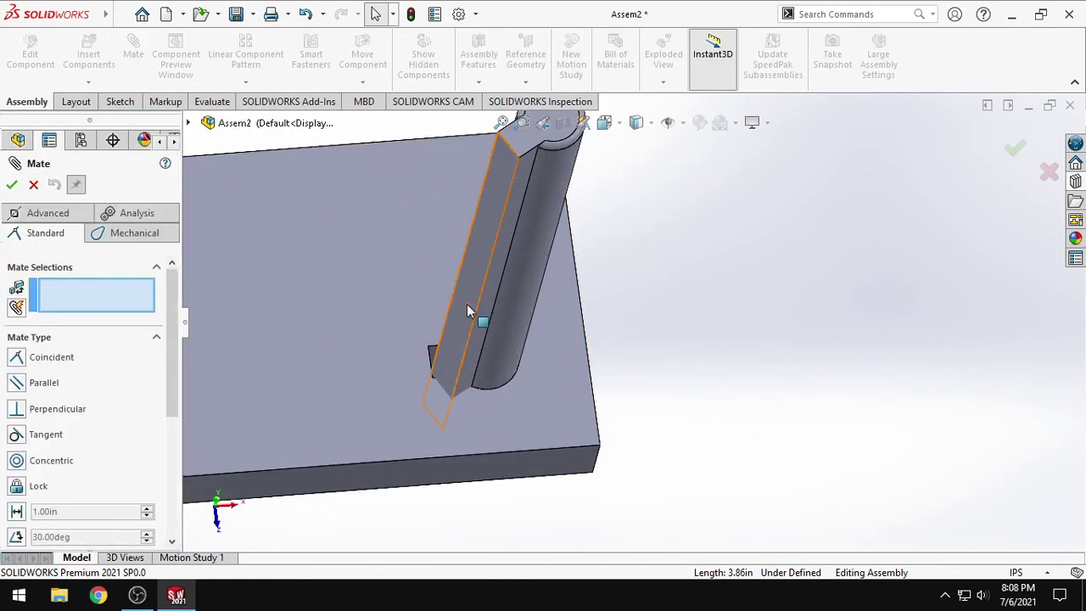
left_click(468, 303)
middle_click_drag(552, 388, 450, 311)
scroll(525, 319, "down", 5)
middle_click_drag(566, 321, 510, 299)
left_click(508, 300)
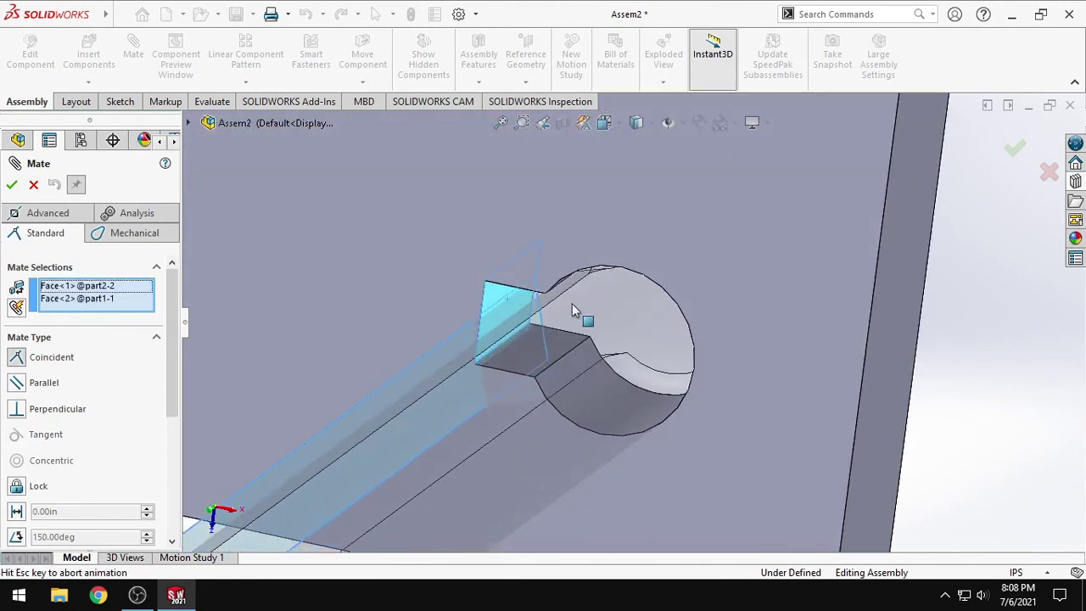
left_click(13, 186)
left_click(13, 185)
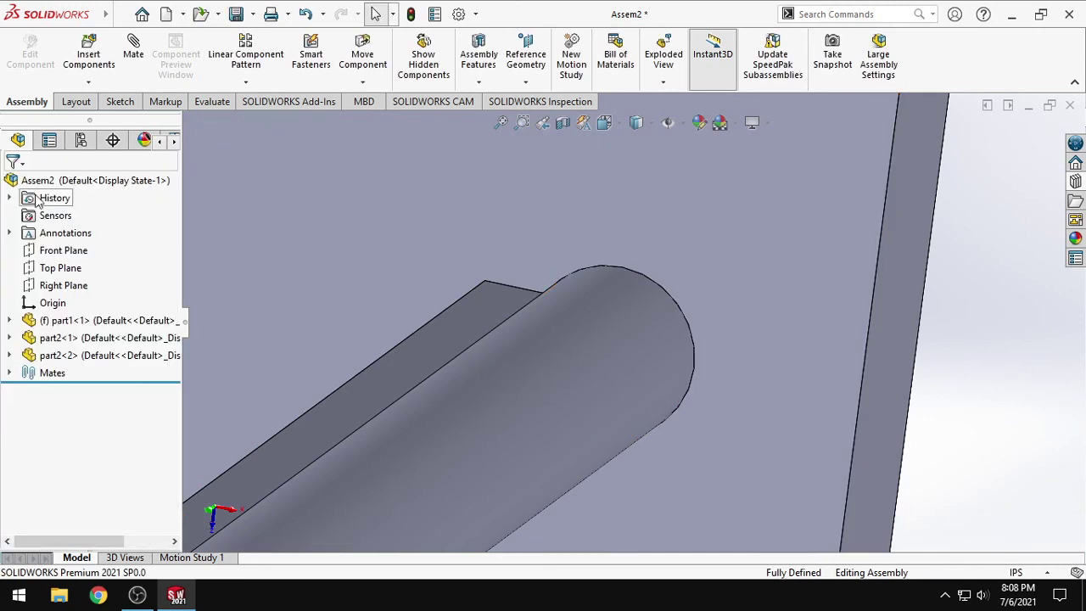
- Examine both rods from the front and try to turn the second rod to check its remaining freedom
scroll(699, 294, "up", 5)
middle_click_drag(698, 295, 672, 154)
left_click(606, 124)
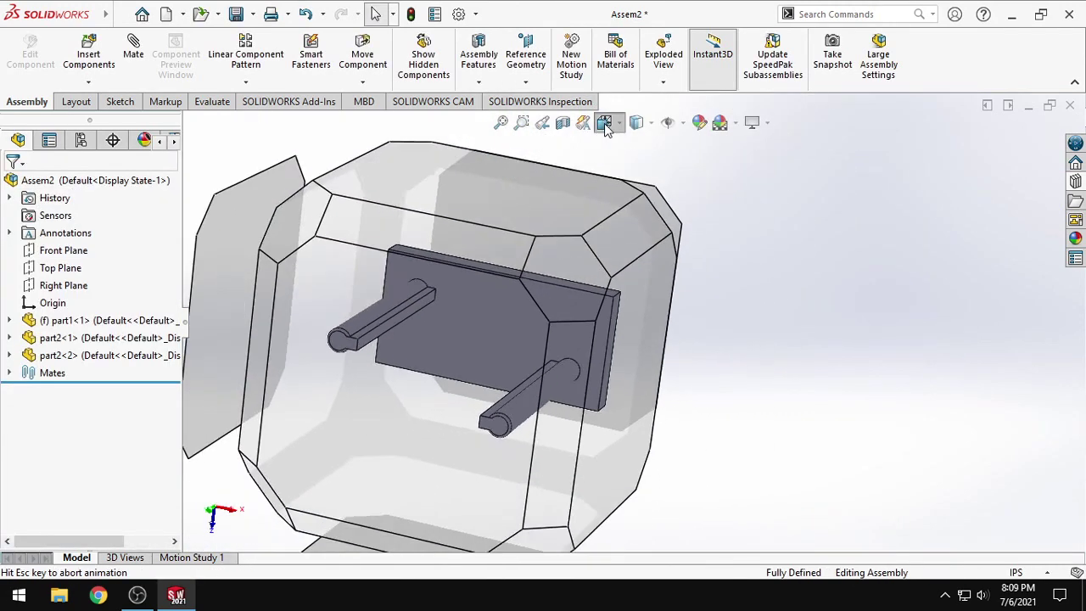
left_click(629, 191)
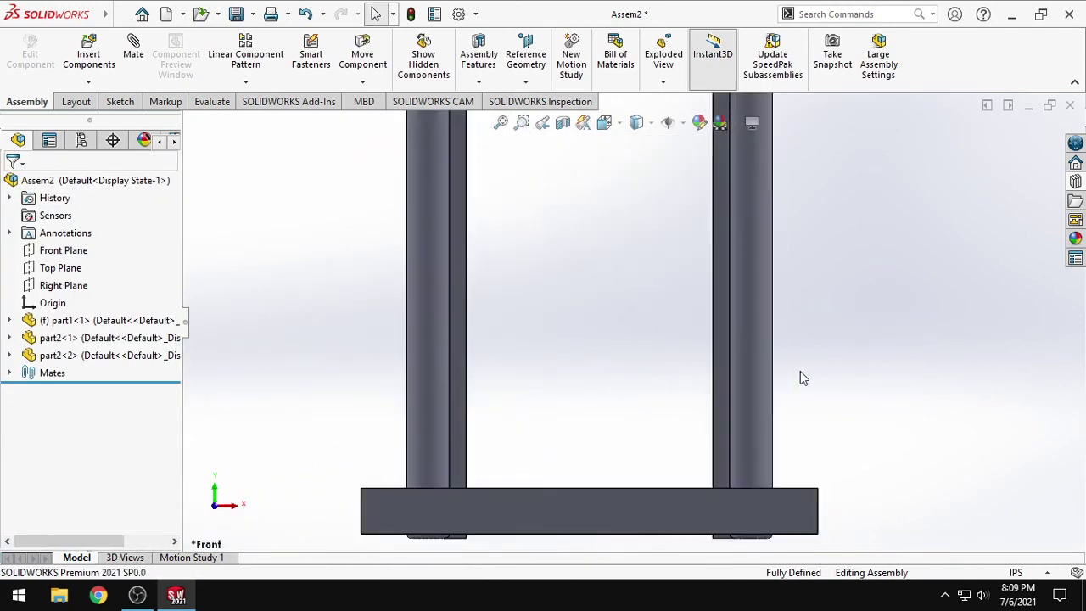
left_click(705, 397)
left_click(577, 348)
left_click(694, 298)
middle_click_drag(758, 338, 785, 378)
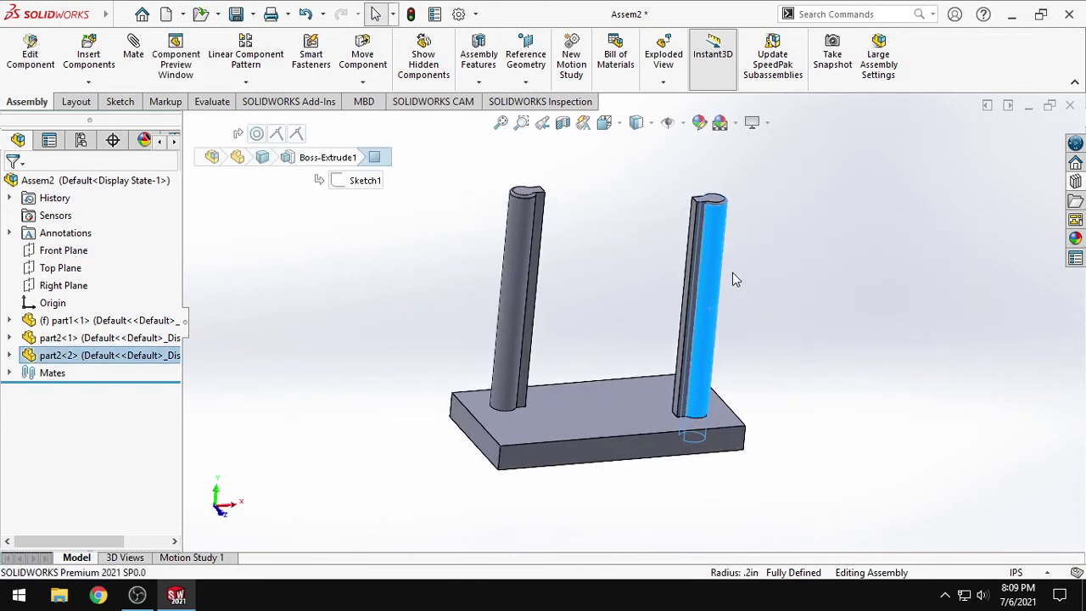
left_click_drag(717, 284, 751, 286)
left_click(796, 317)
- Insert a second copy of the slotted plate part1 and place it freely beside the rods, near the height of their upper ends
scroll(763, 370, "up", 3)
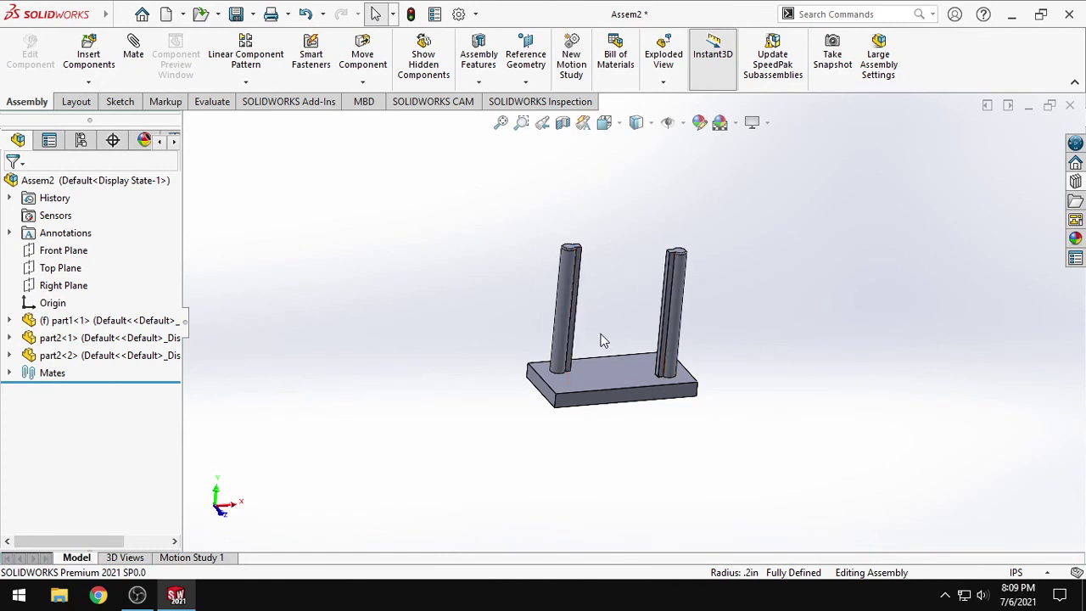
left_click(218, 15)
left_click(99, 59)
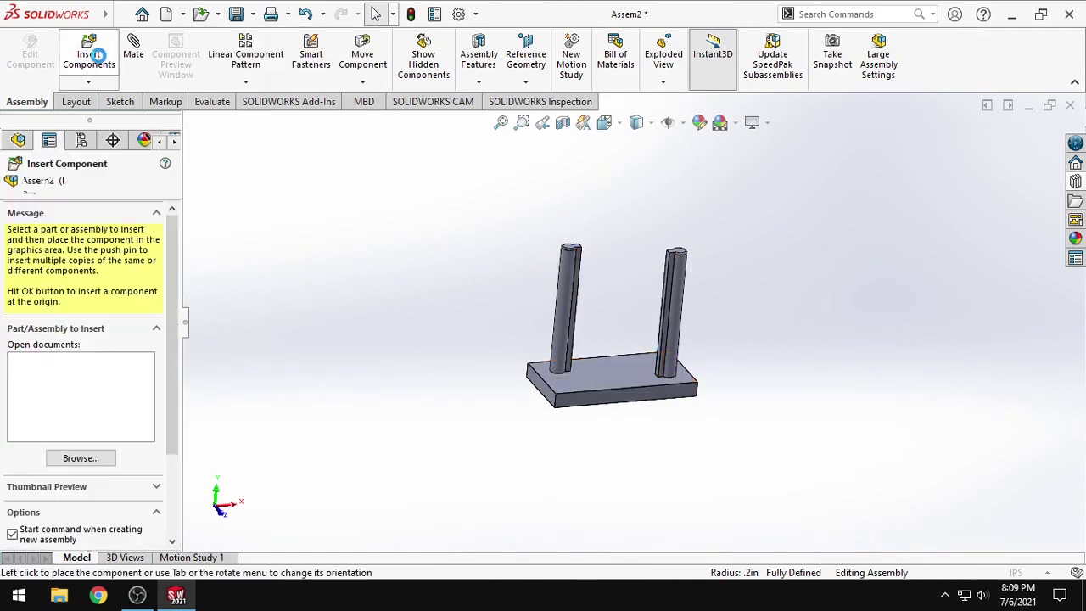
left_click(452, 236)
left_click(681, 442)
left_click(455, 303)
left_click(34, 184)
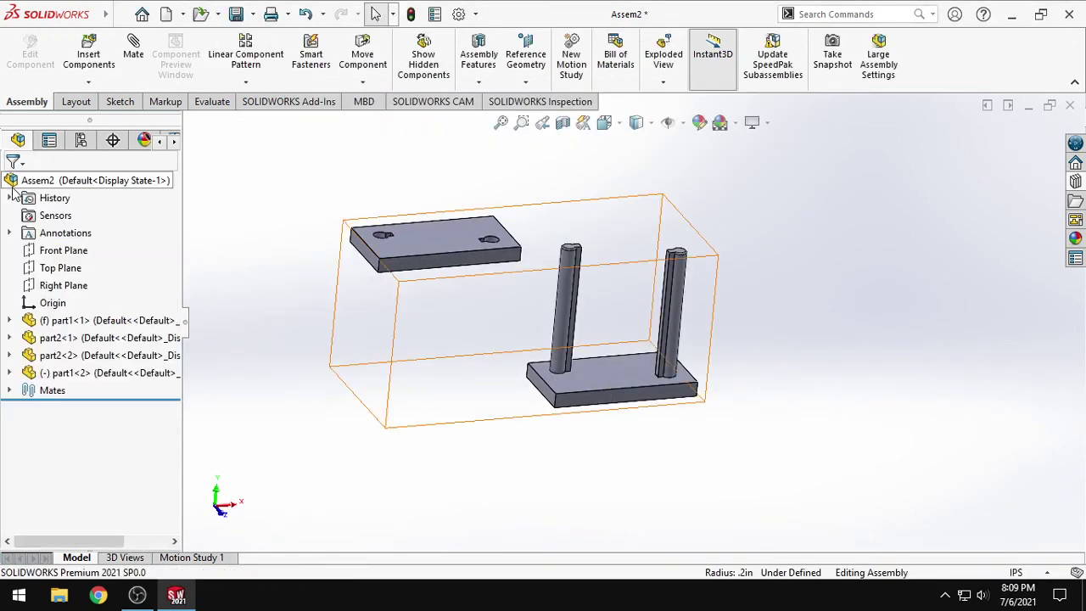
left_click(472, 296)
left_click(431, 256)
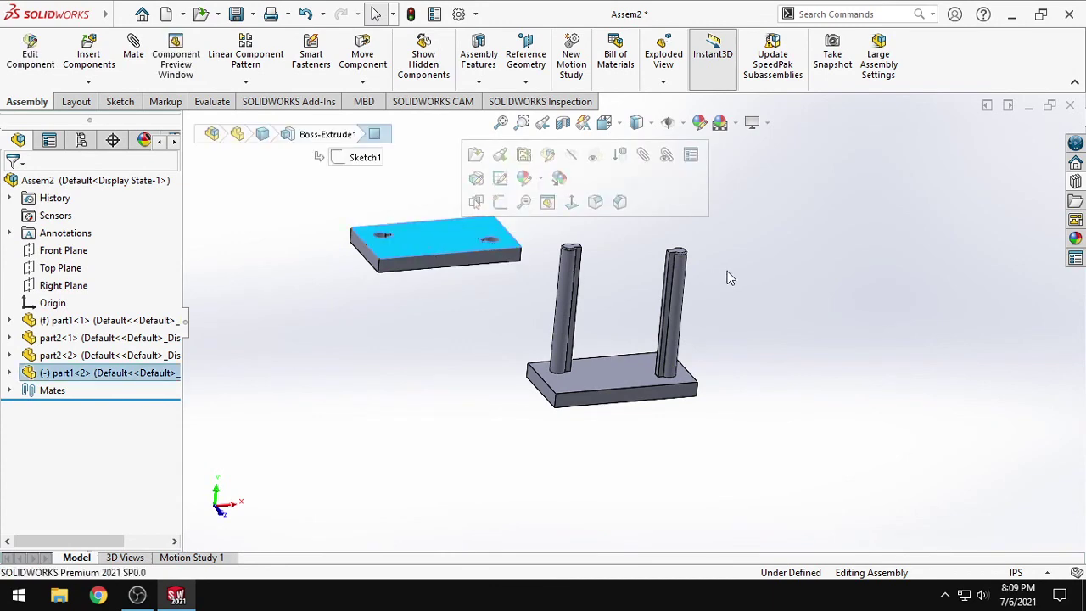
scroll(420, 259, "down", 3)
left_click(618, 331)
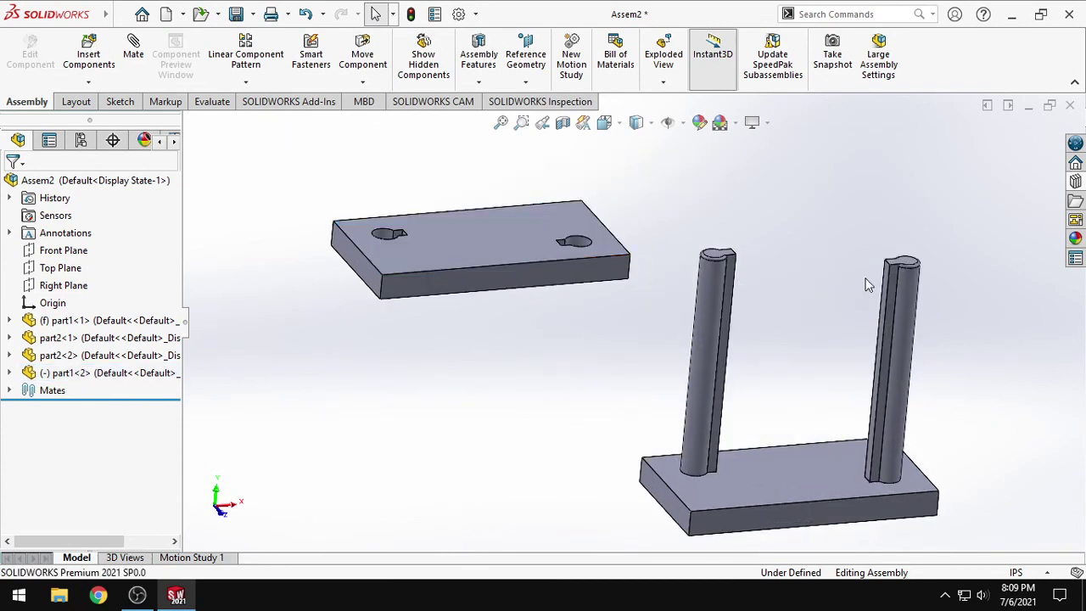
- Add a coincident mate between the second plate's upper circular hole edge and the circular edge at the first rod's upper end
scroll(689, 298, "down", 3)
scroll(689, 299, "up", 3)
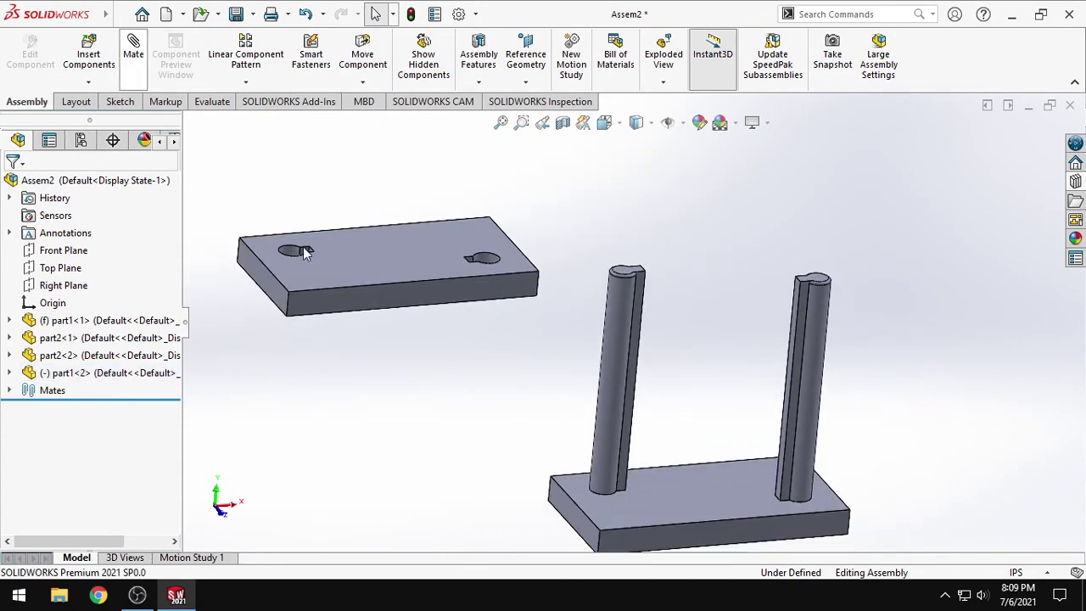
scroll(306, 258, "down", 3)
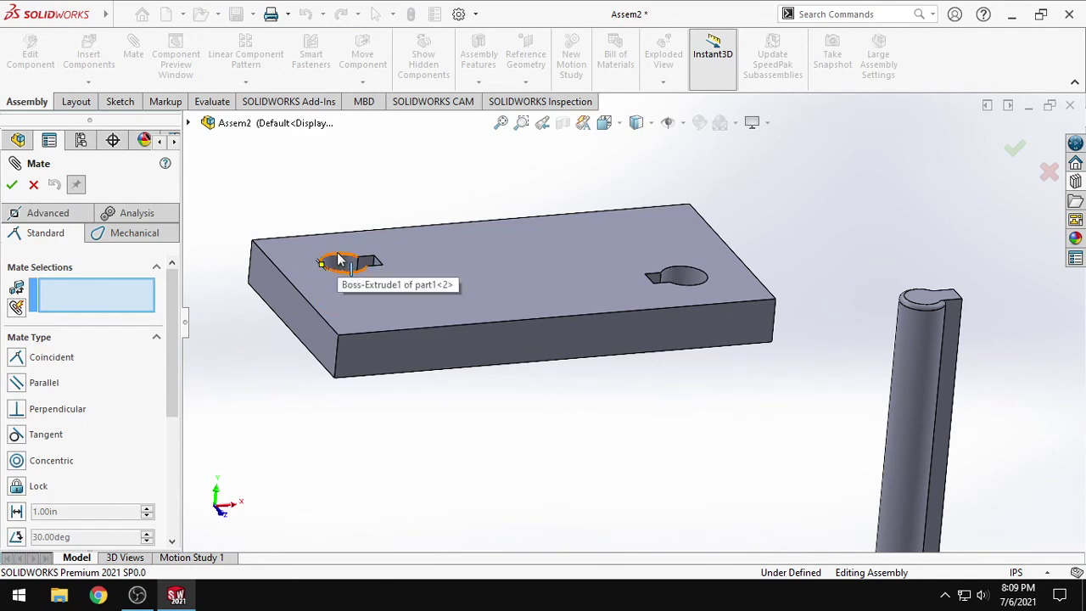
left_click(339, 262)
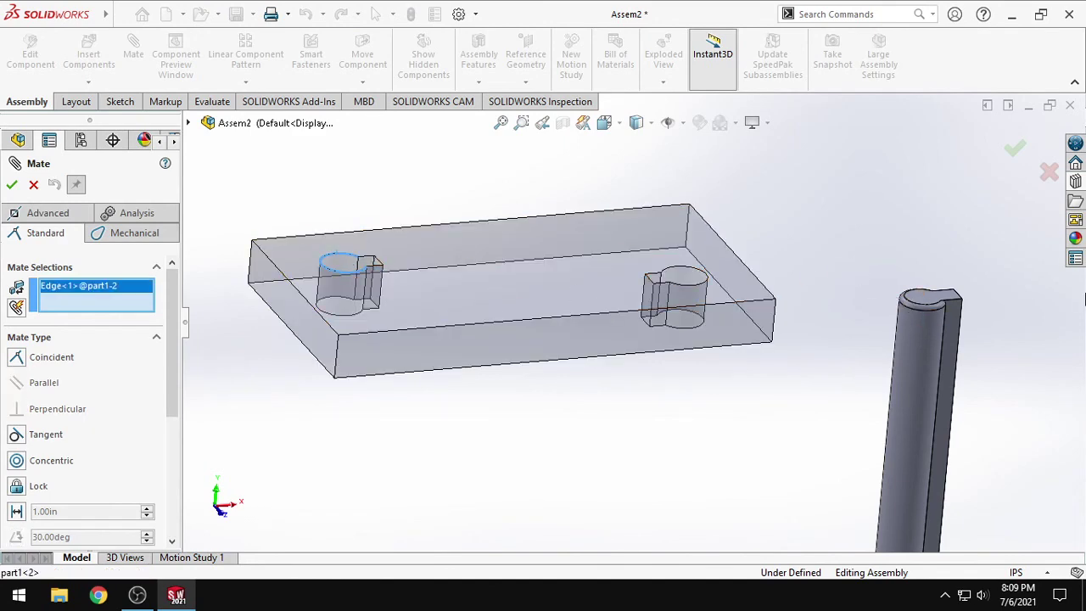
scroll(924, 330, "down", 3)
left_click(878, 308)
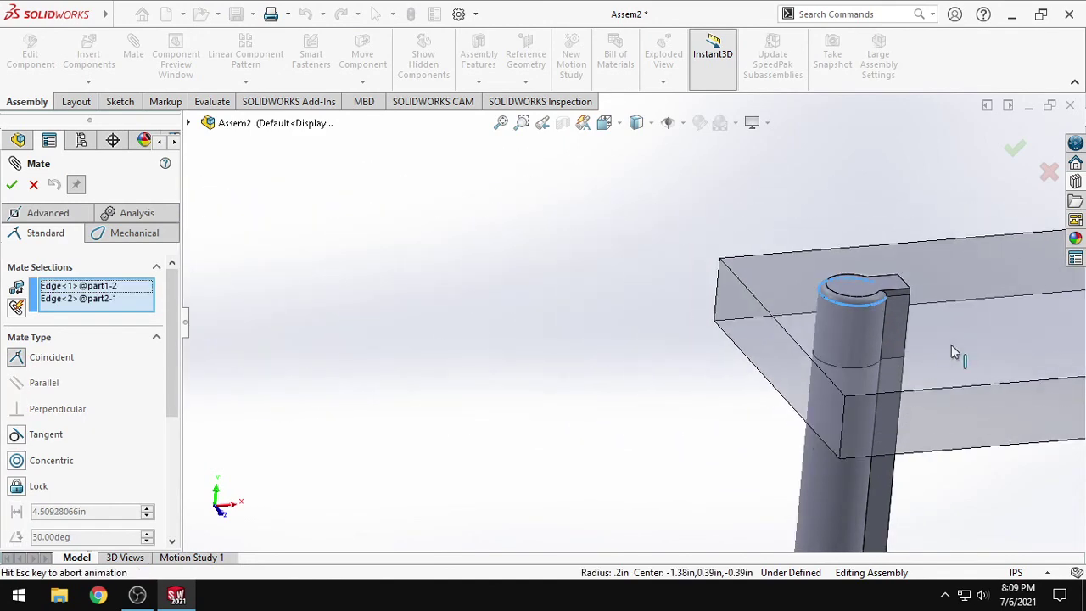
left_click(12, 184)
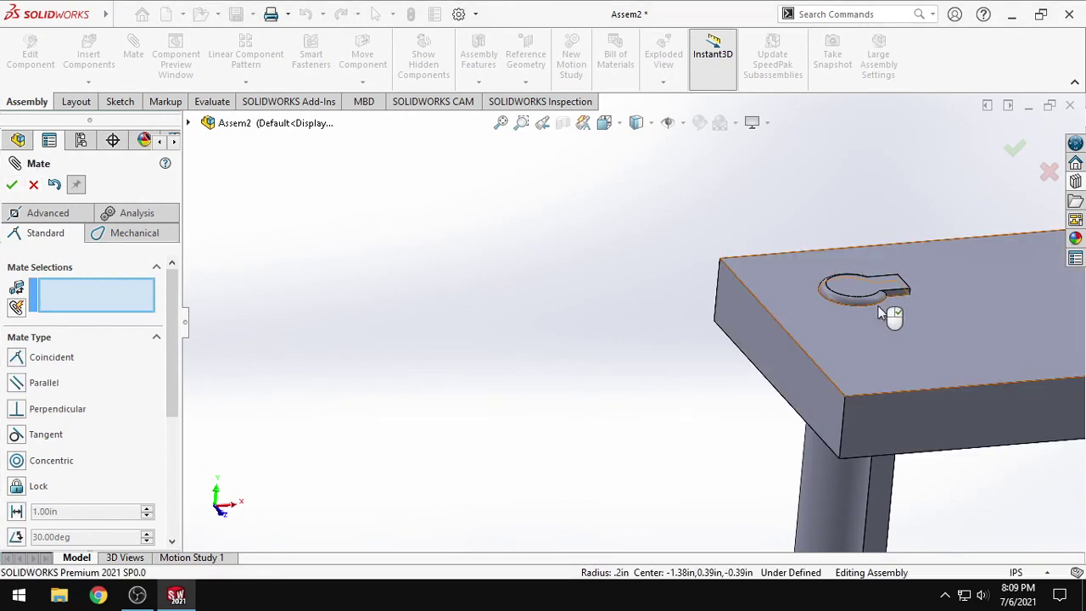
scroll(892, 311, "up", 5)
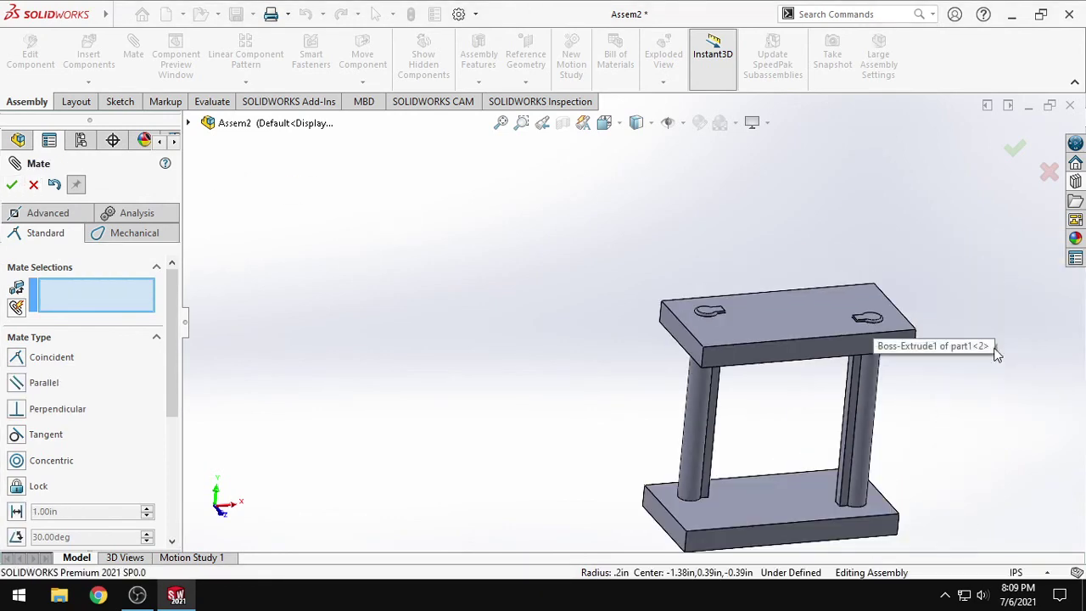
left_click(12, 184)
- Turn the upper plate about the first rod's axis so its other hole moves out of line with the second rod
middle_click_drag(1084, 404, 927, 356)
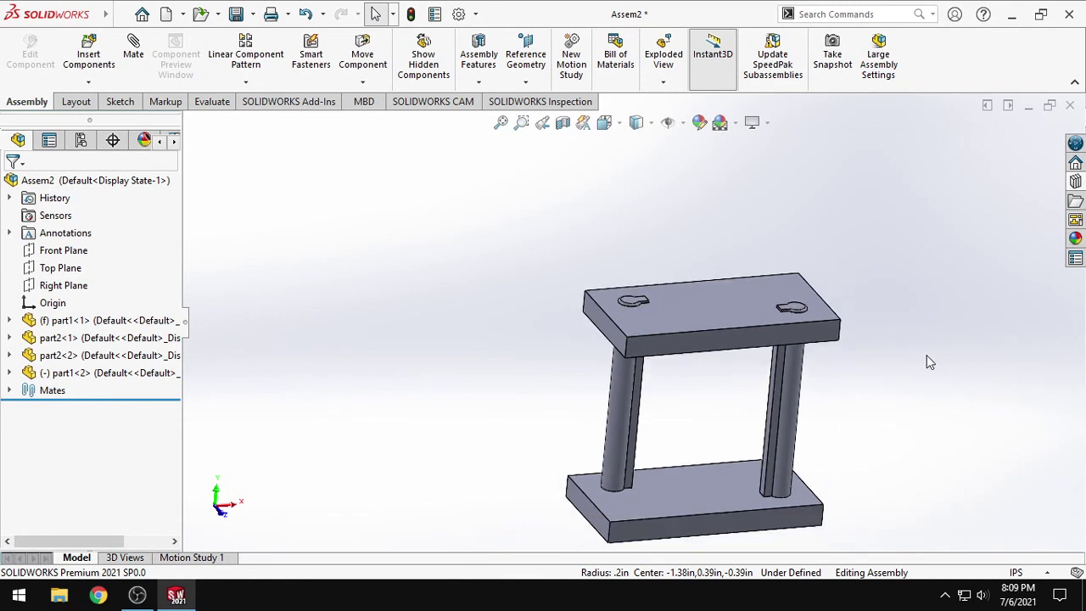
key("ctrl+1")
middle_click_drag(880, 346, 900, 391)
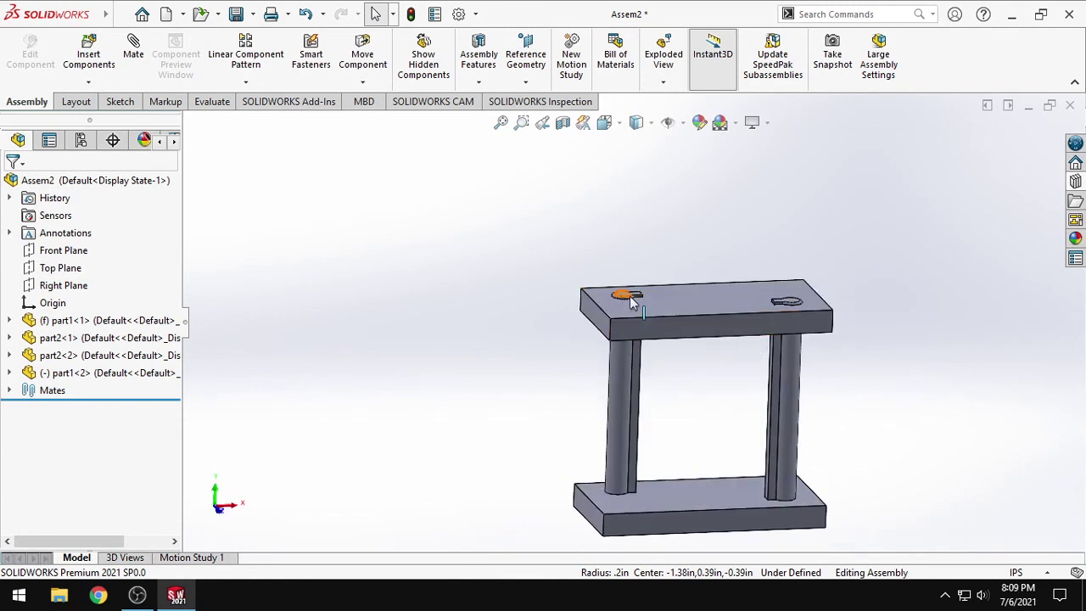
middle_click_drag(919, 381, 771, 374)
right_click_drag(697, 313, 849, 374)
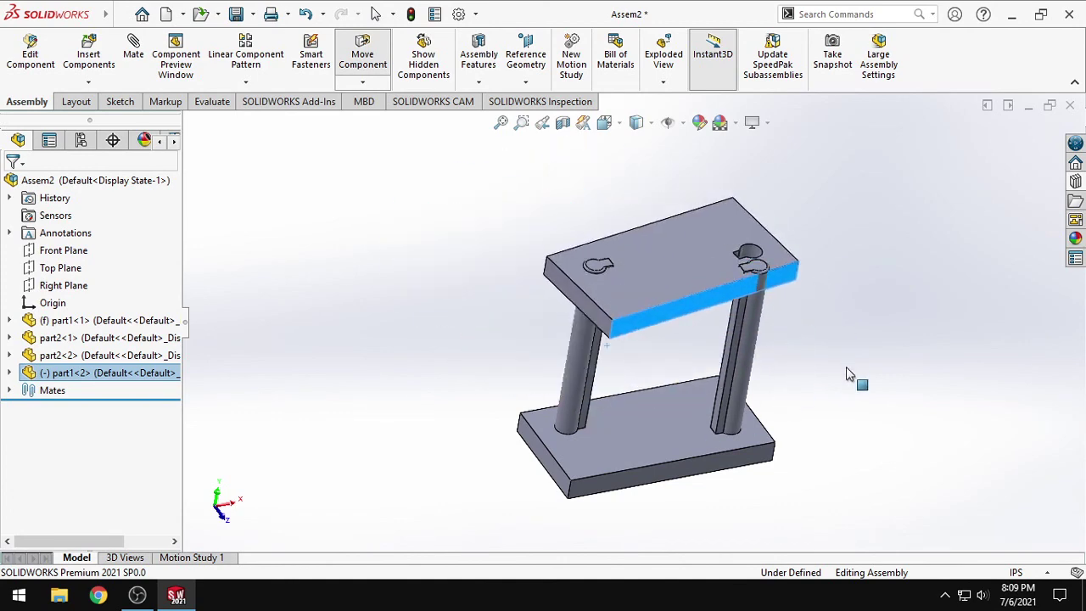
- Undo the coincident mate between the upper plate and the first rod, releasing the plate beside the rods
key("Escape")
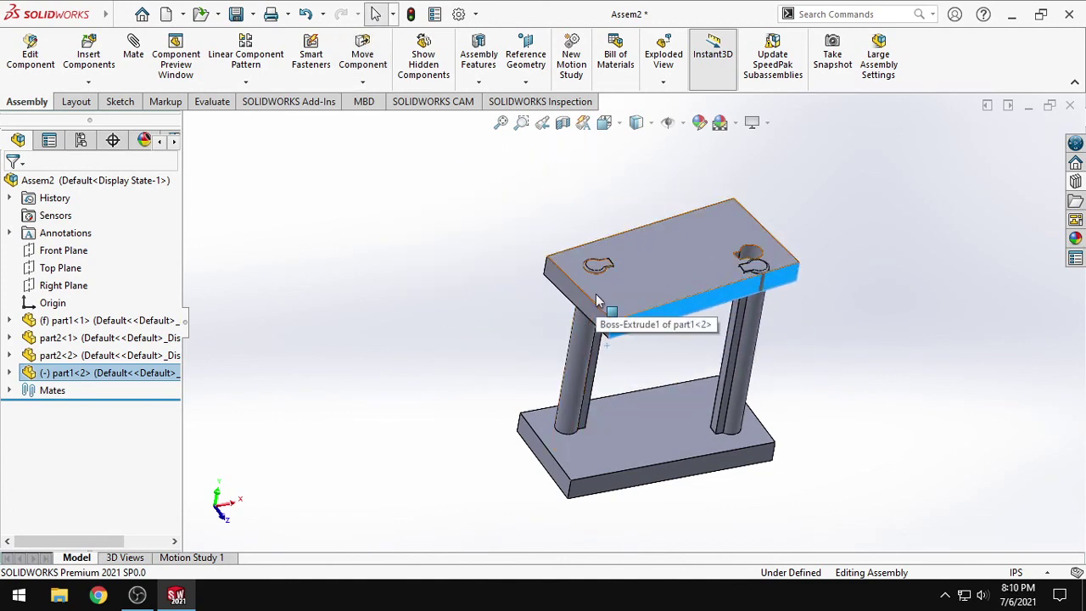
left_click(133, 51)
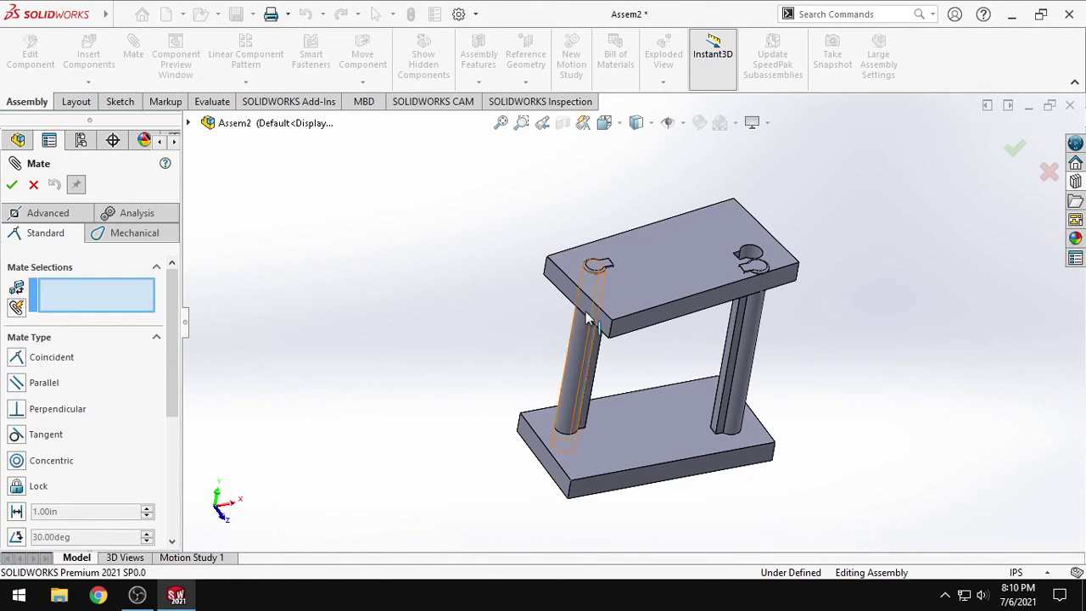
key("Escape")
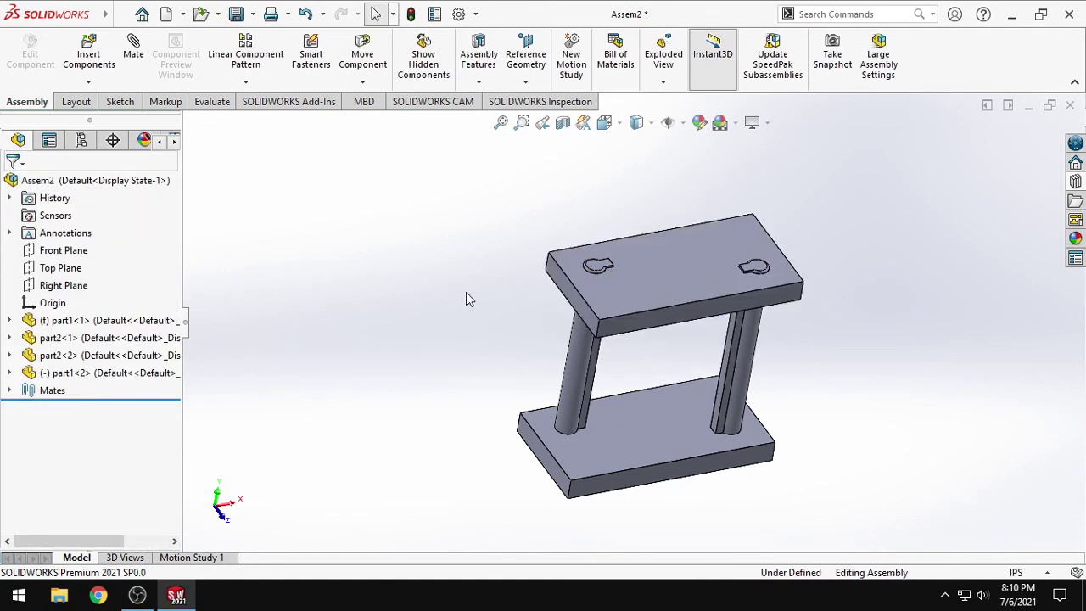
scroll(477, 303, "down", 1)
scroll(548, 306, "up", 3)
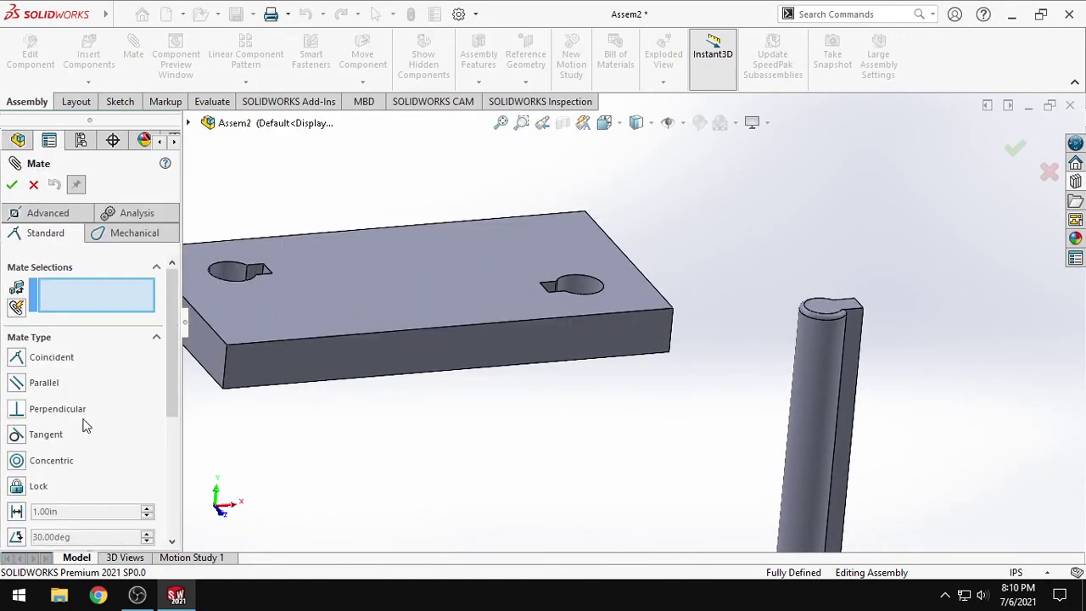
- Add a concentric mate between a circular hole edge on the upper plate and the circular edge at the first rod's upper end
scroll(266, 307, "down", 3)
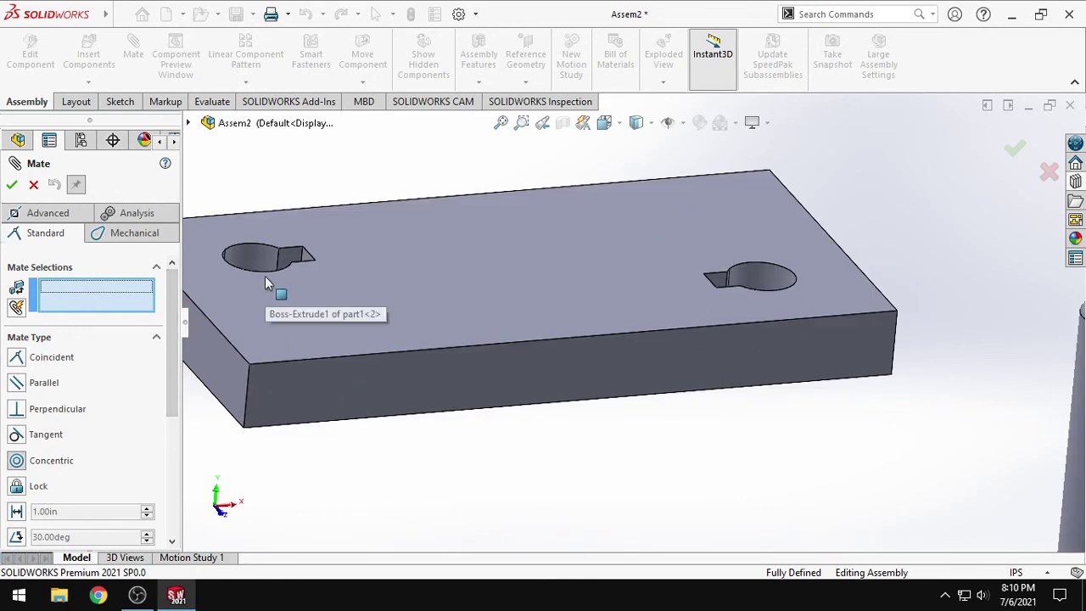
left_click(265, 273)
scroll(680, 305, "up", 2)
scroll(890, 337, "down", 3)
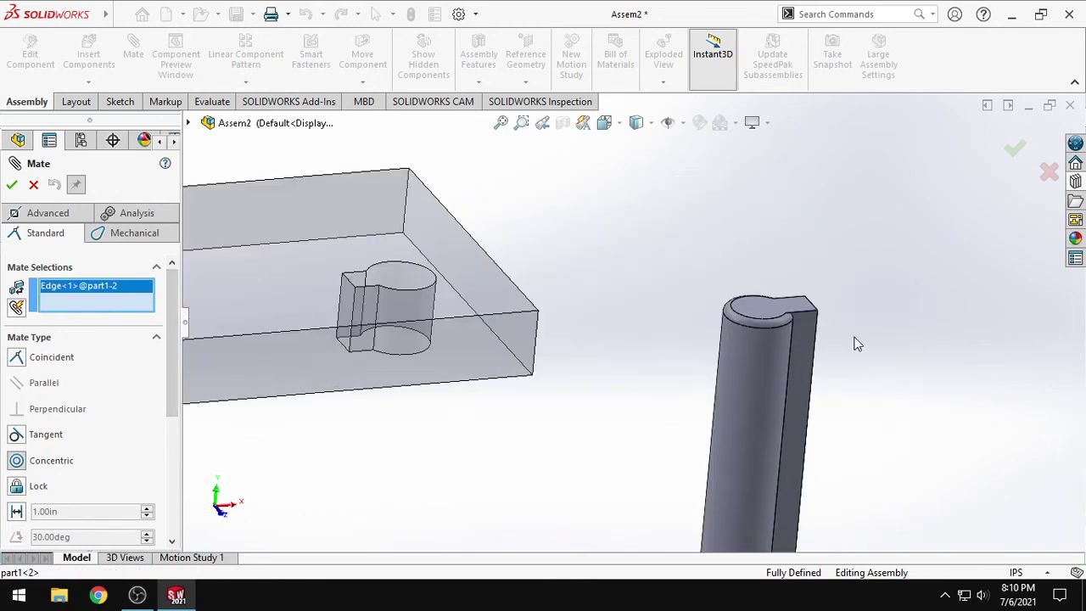
left_click(785, 333)
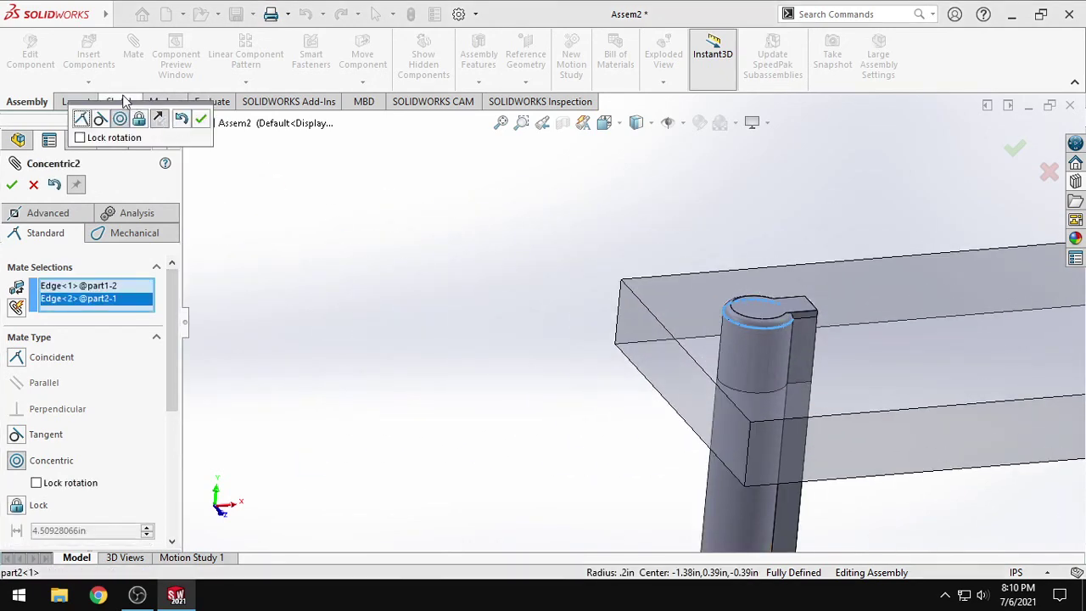
left_click(27, 189)
key("Escape")
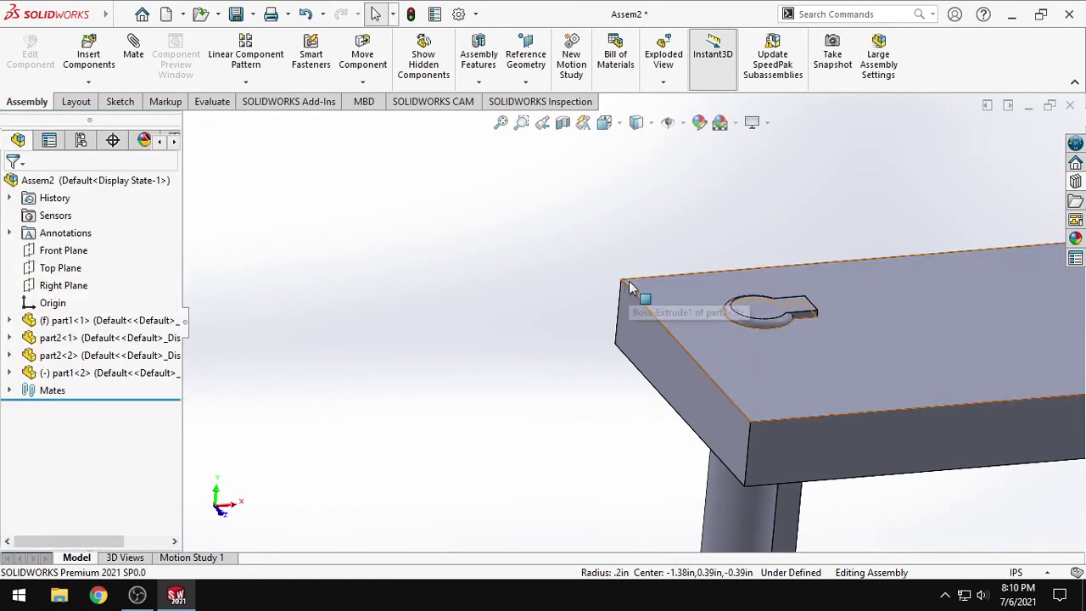
- Slide the upper plate along the first rod and turn it about the rod's axis to check its remaining freedom
scroll(963, 386, "up", 1)
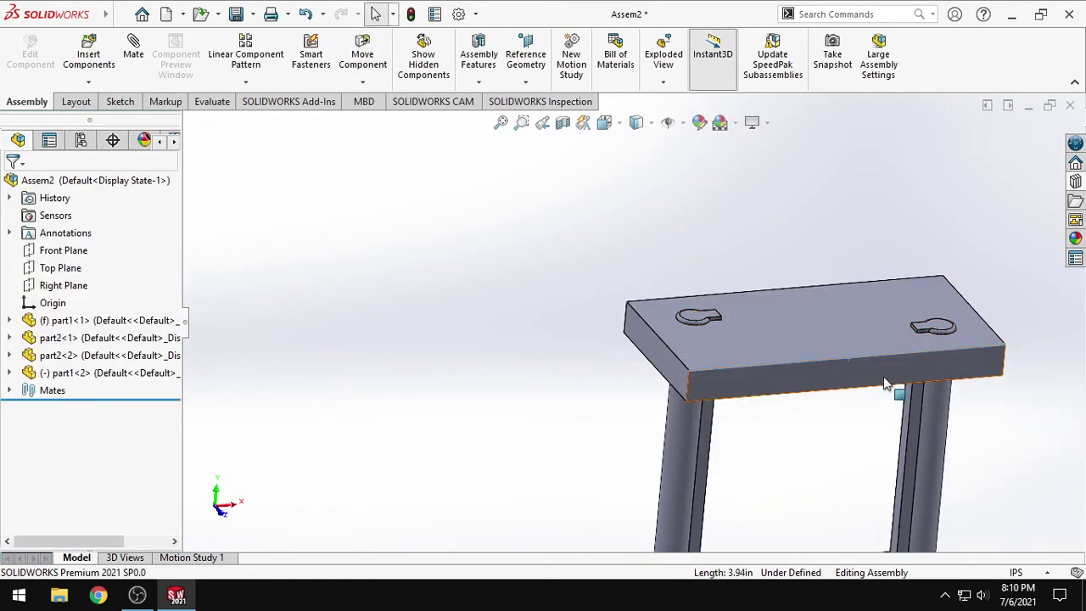
scroll(888, 382, "up", 3)
left_click_drag(747, 350, 678, 371)
scroll(679, 382, "down", 6)
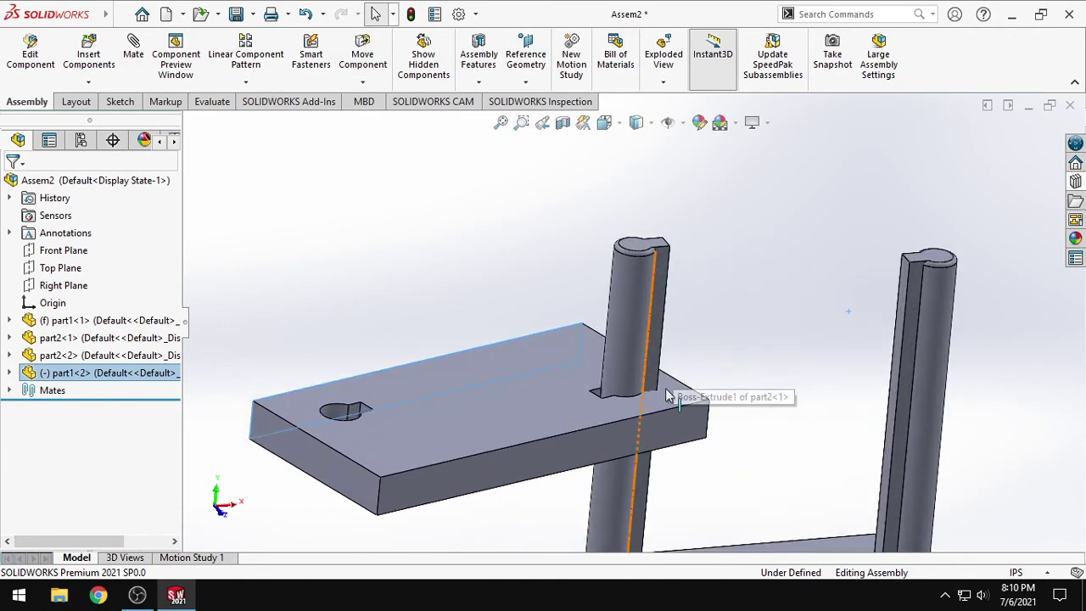
middle_click_drag(797, 373, 655, 392)
left_click_drag(655, 393, 728, 346)
scroll(655, 315, "up", 5)
middle_click_drag(654, 320, 884, 429)
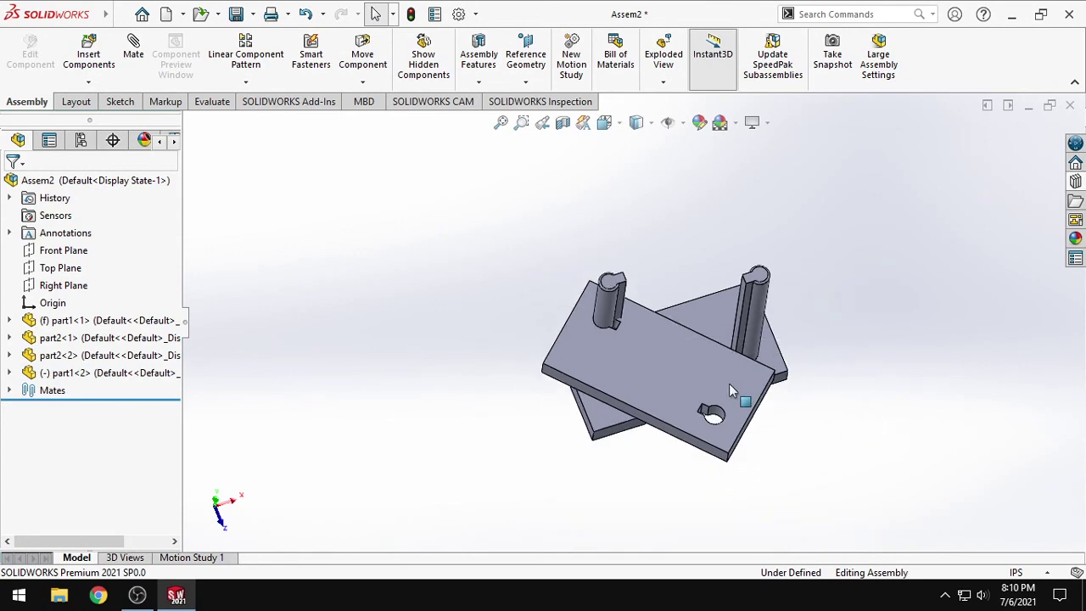
left_click(773, 363)
left_click_drag(774, 363, 775, 249)
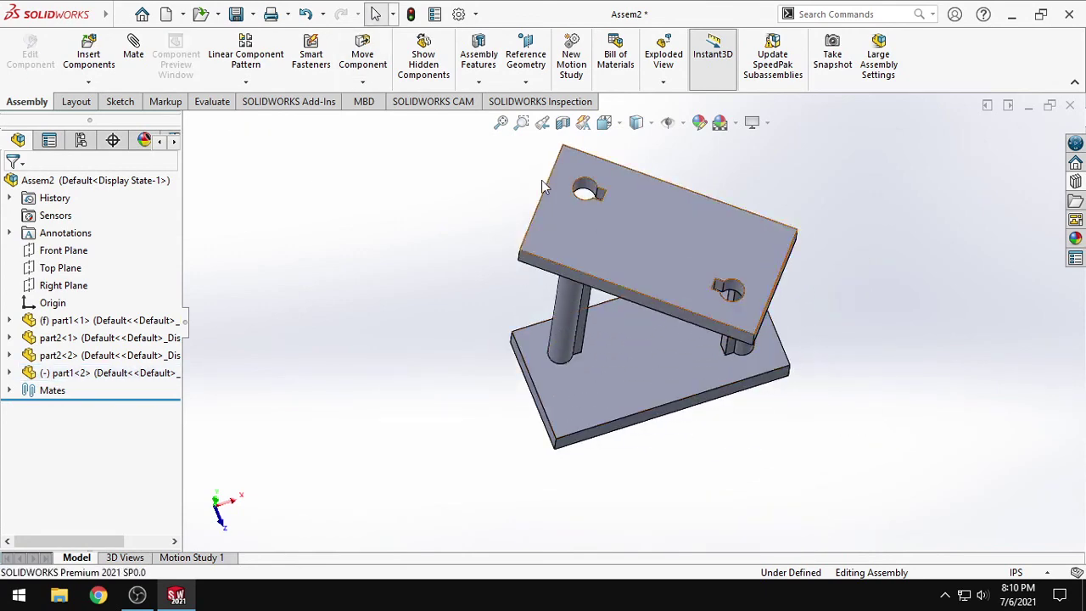
- From the front, lower the upper plate along the first rod until it sits level with the rods' upper ends
left_click(604, 122)
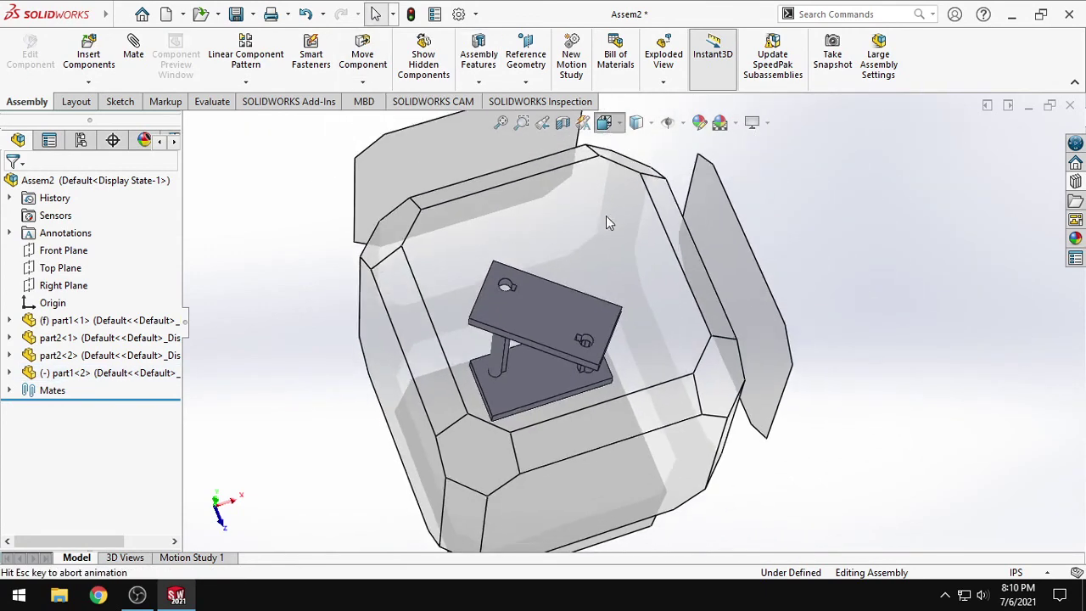
left_click(642, 221)
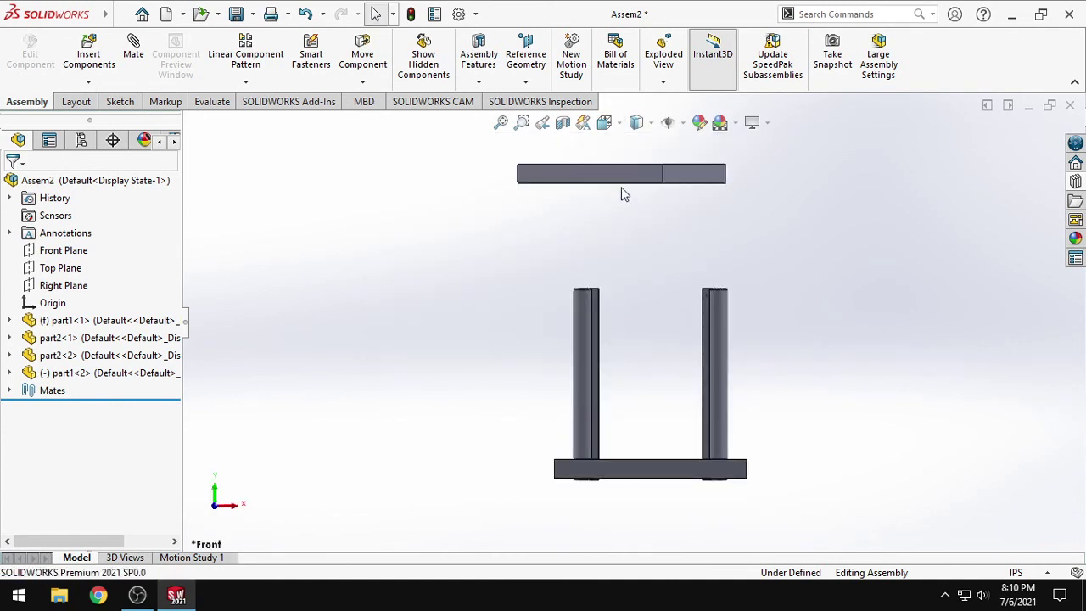
left_click_drag(626, 185, 758, 296)
left_click(812, 340)
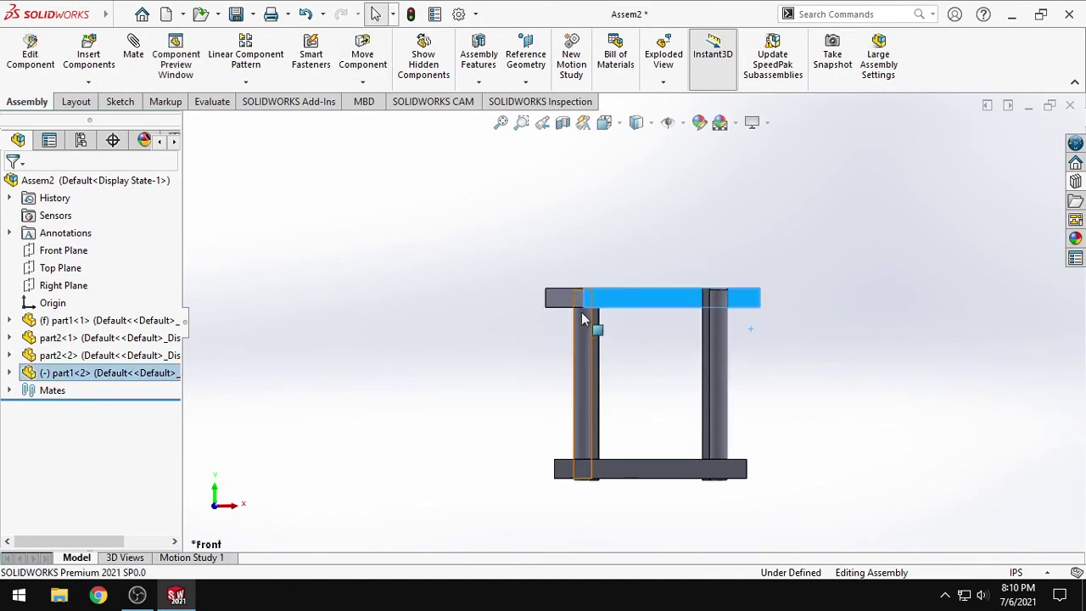
middle_click_drag(812, 337, 829, 388)
left_click(761, 320)
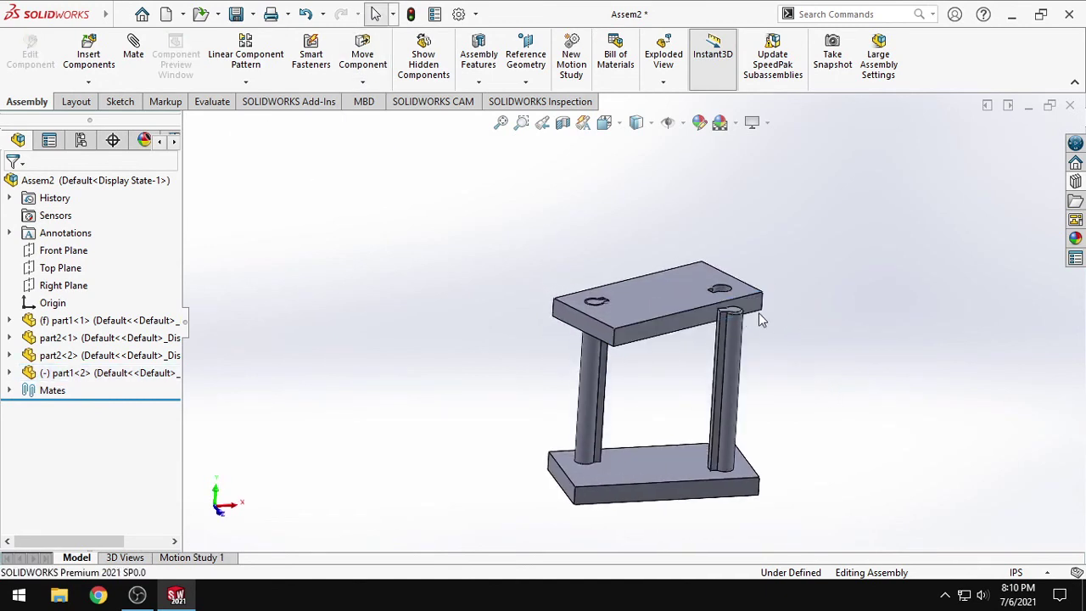
- Move the upper plate partway down the first rod and turn its free hole out of line with the second rod
left_click(703, 302)
left_click_drag(702, 302, 750, 302)
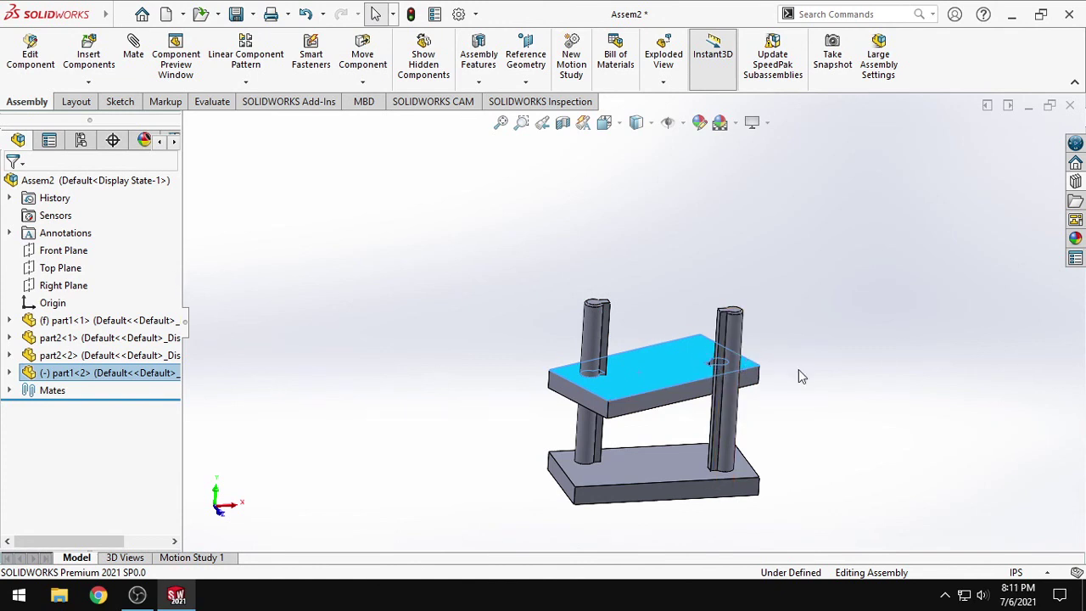
key("f")
left_click_drag(666, 359, 653, 284)
scroll(628, 339, "up", 3)
scroll(622, 344, "down", 8)
- Add a concentric mate between the upper plate's free cylindrical hole face and the circular edge at the second rod's upper end
left_click(133, 53)
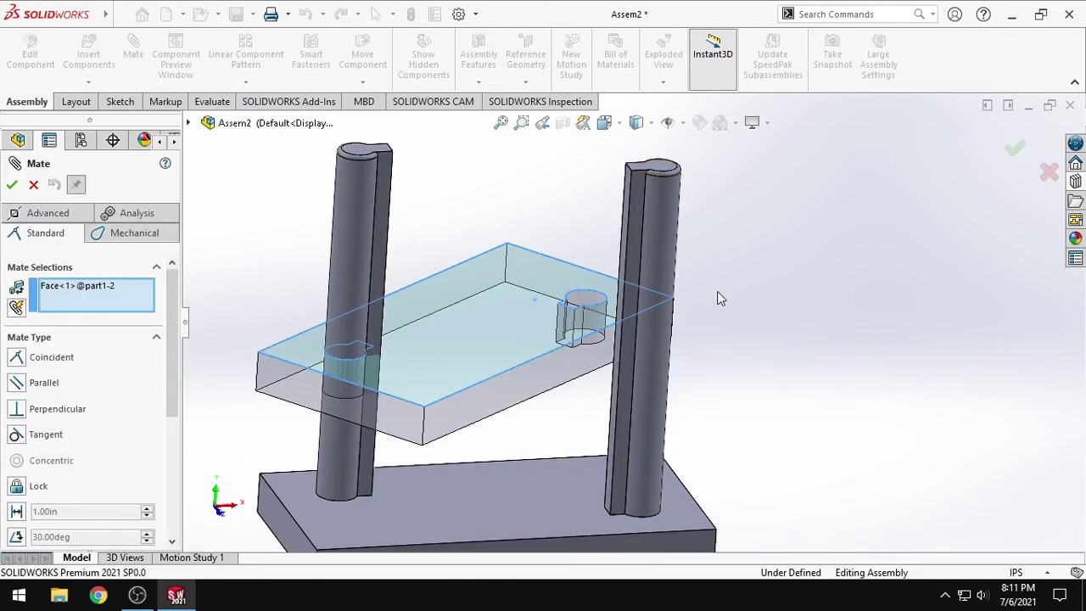
key("Escape")
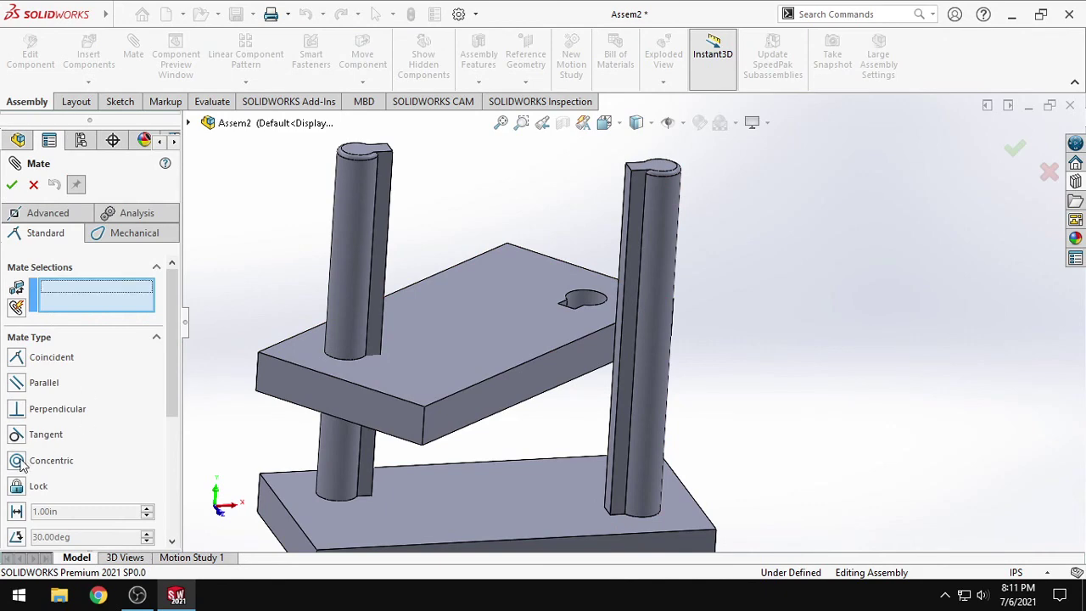
scroll(577, 309, "down", 5)
left_click(632, 321)
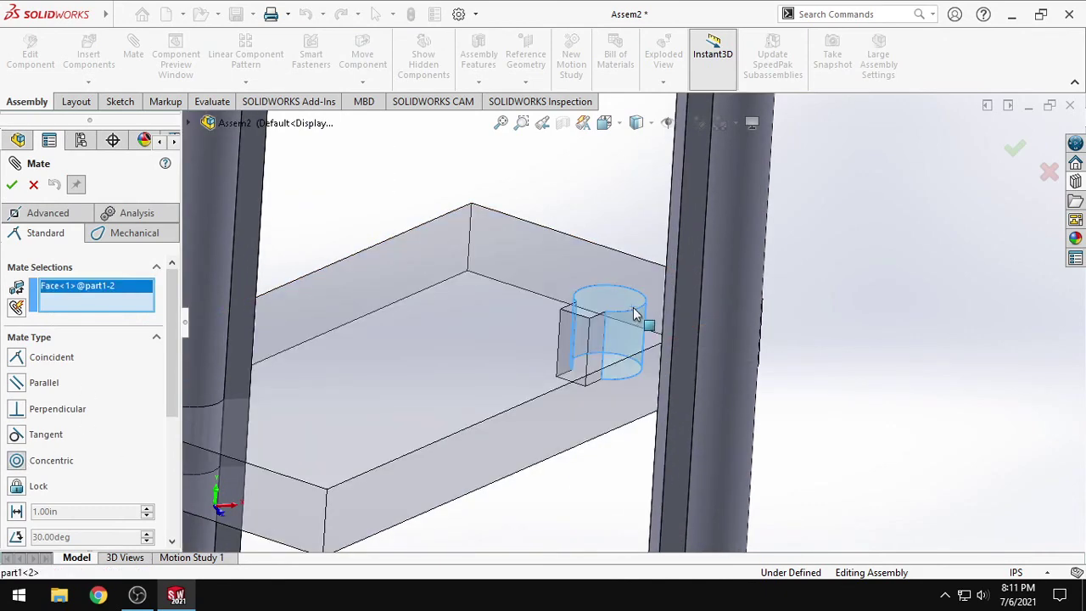
scroll(645, 314, "up", 5)
left_click(694, 178)
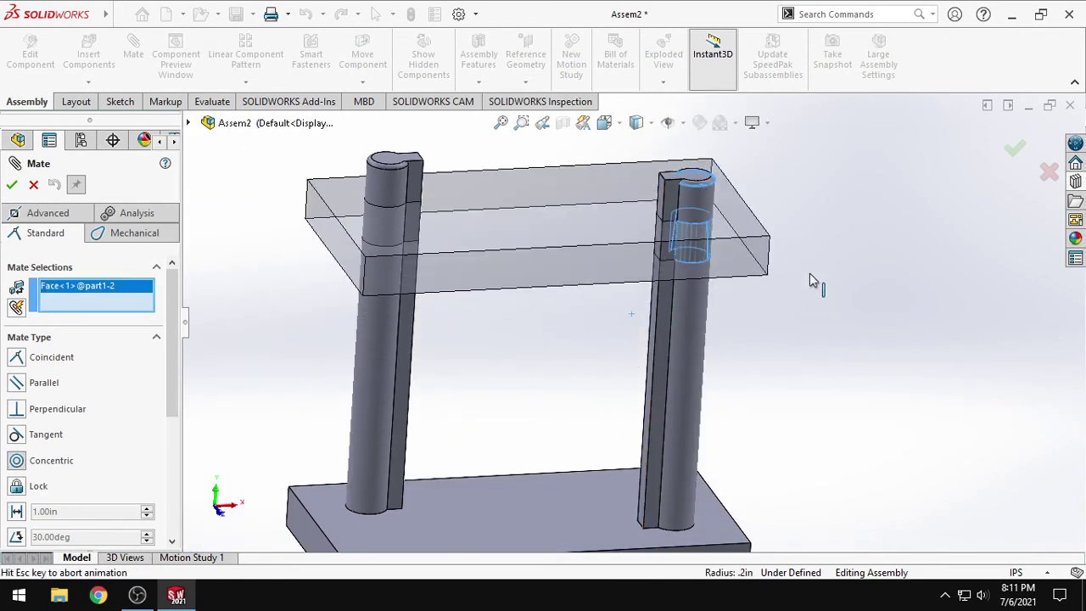
left_click(12, 184)
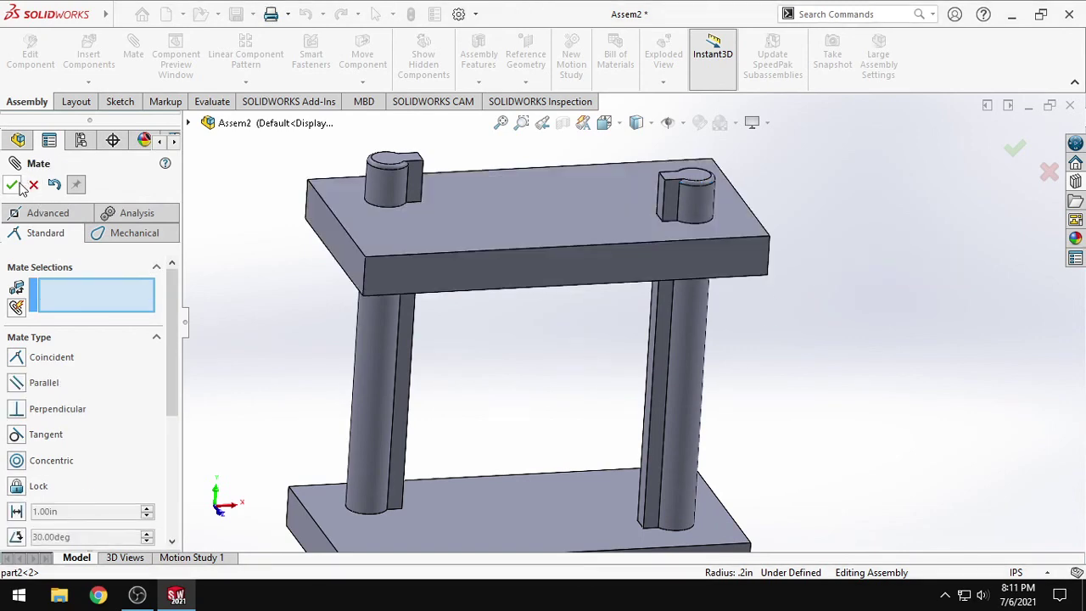
left_click(12, 185)
- Slide the upper plate along both rods in front and angled views to check its remaining freedom
key("ctrl+space")
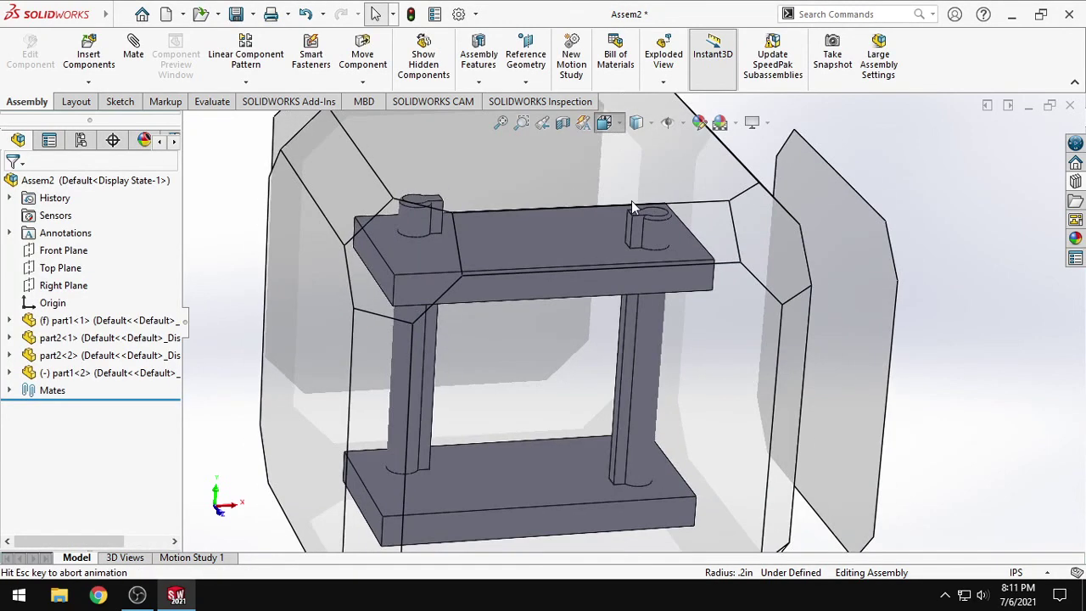
left_click(634, 199)
scroll(656, 294, "up", 3)
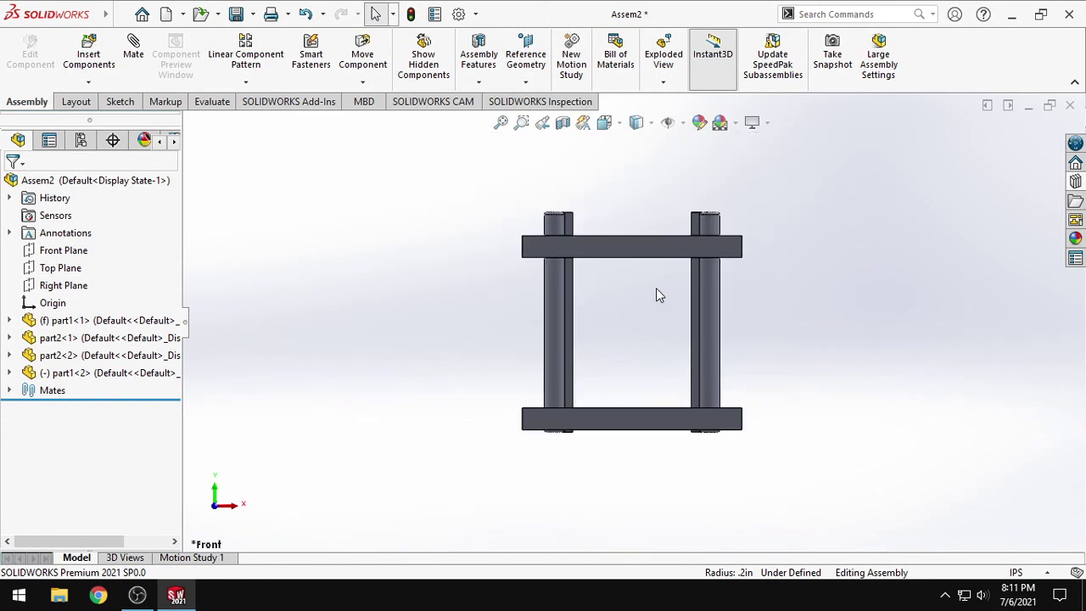
left_click_drag(651, 250, 769, 272)
middle_click_drag(769, 272, 811, 390)
middle_click_drag(682, 309, 781, 307)
scroll(796, 305, "down", 3)
scroll(795, 305, "up", 3)
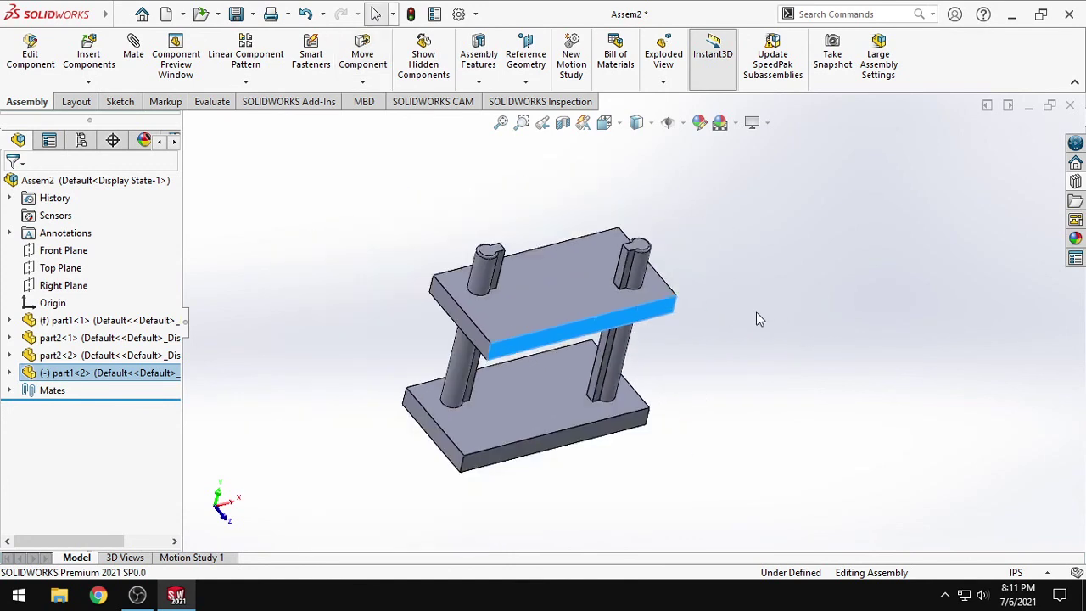
left_click(751, 310)
left_click_drag(555, 323, 577, 367)
left_click(690, 318)
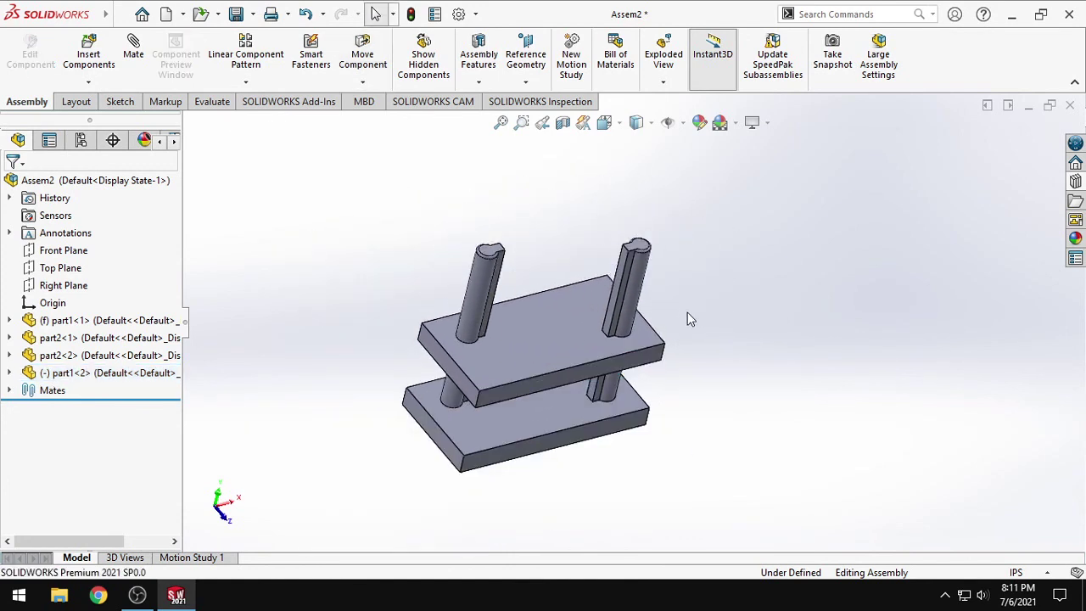
- Undo the upper plate's slides and its concentric mate to the second rod
key("ctrl+z")
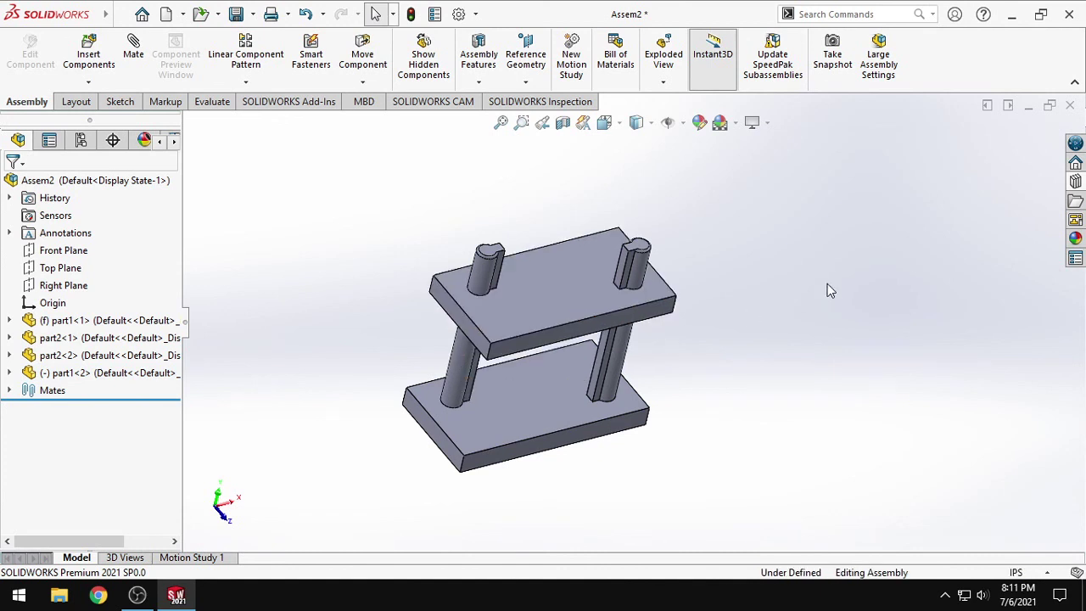
key("ctrl+1")
key("ctrl+z")
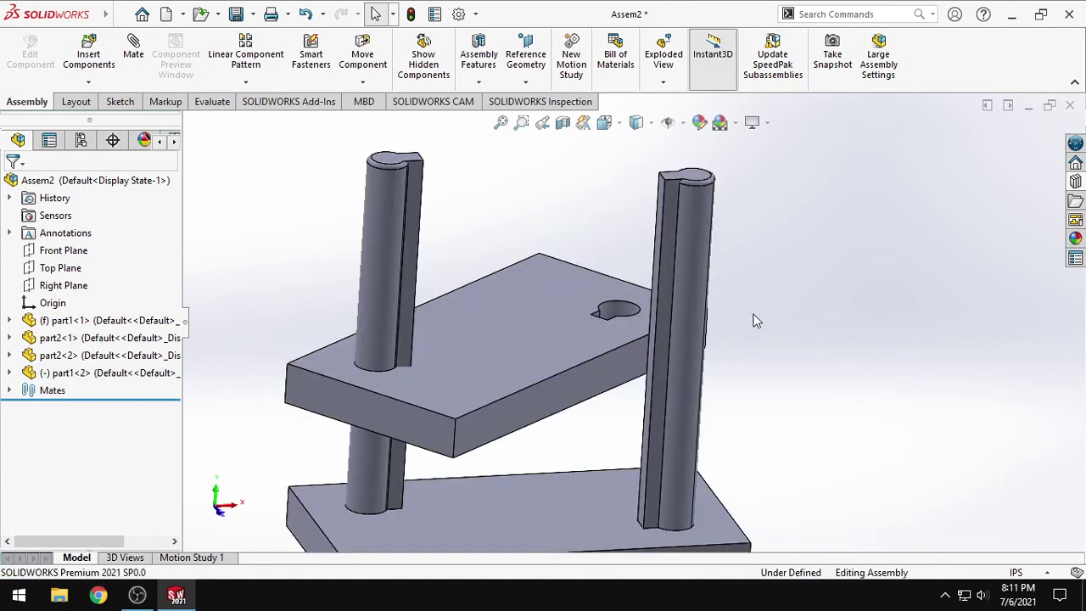
- Add a coincident mate between the upper plate's free circular hole edge and the circular edge at the second rod's upper end
left_click(139, 66)
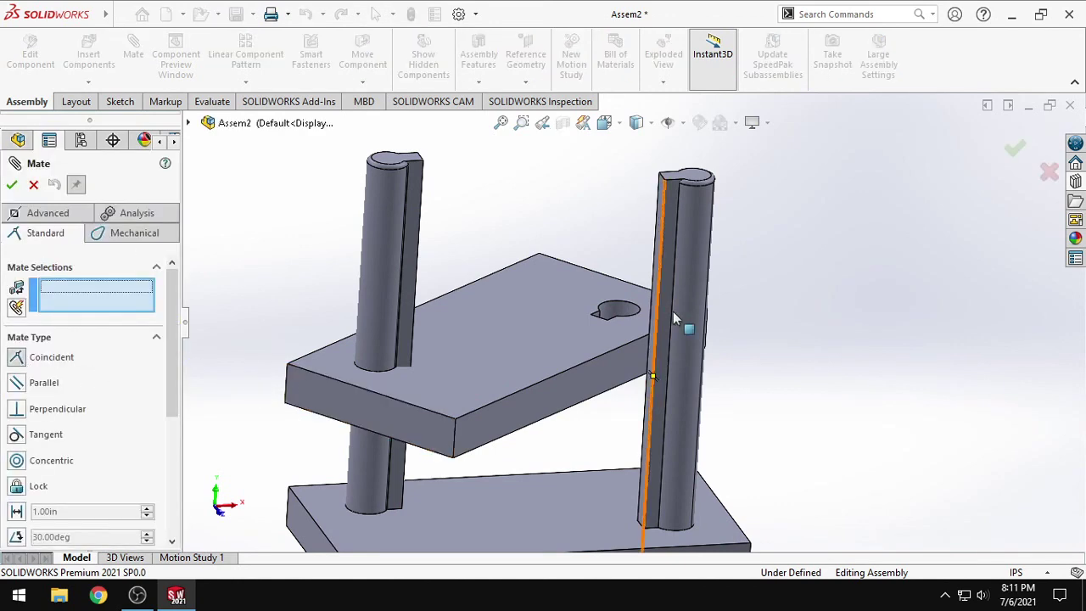
left_click(637, 316)
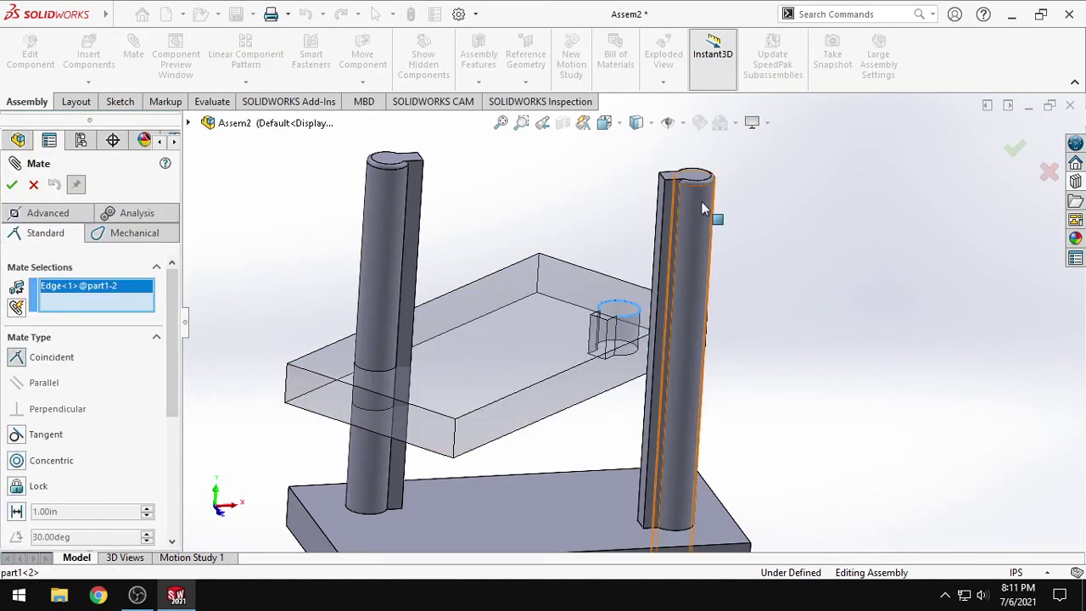
left_click(692, 177)
left_click(12, 185)
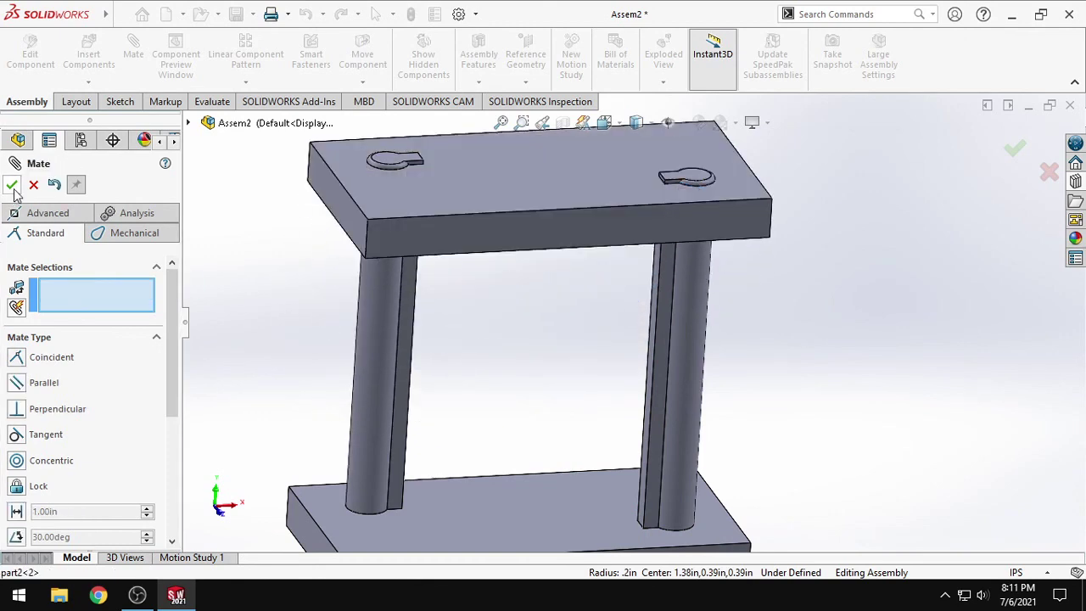
left_click(11, 185)
- Try to move the upper plate in the front view, and undo its coincident mate to the second rod
left_click(604, 122)
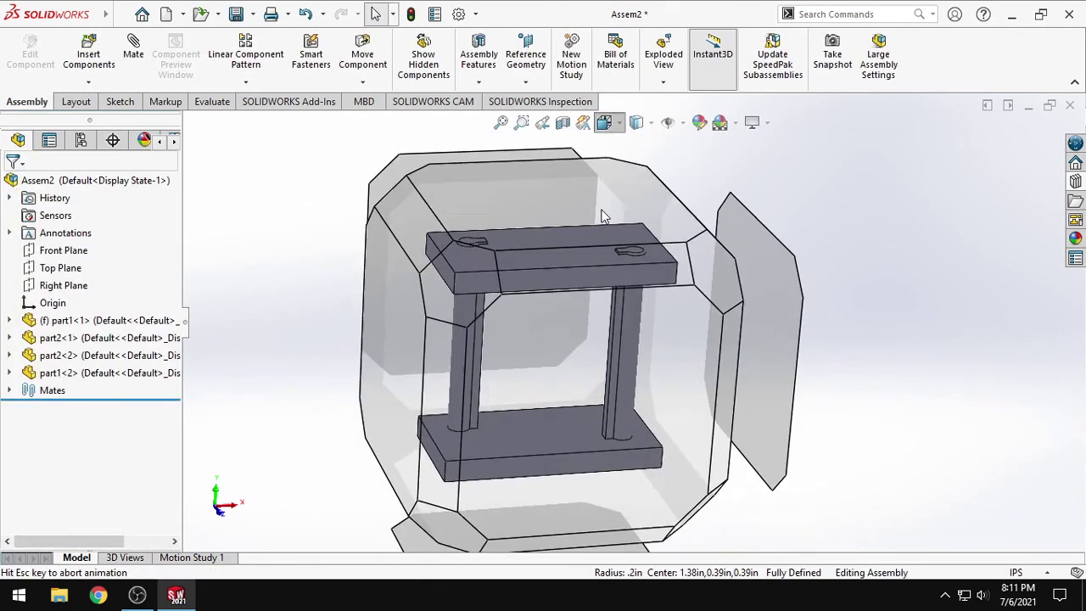
left_click(628, 190)
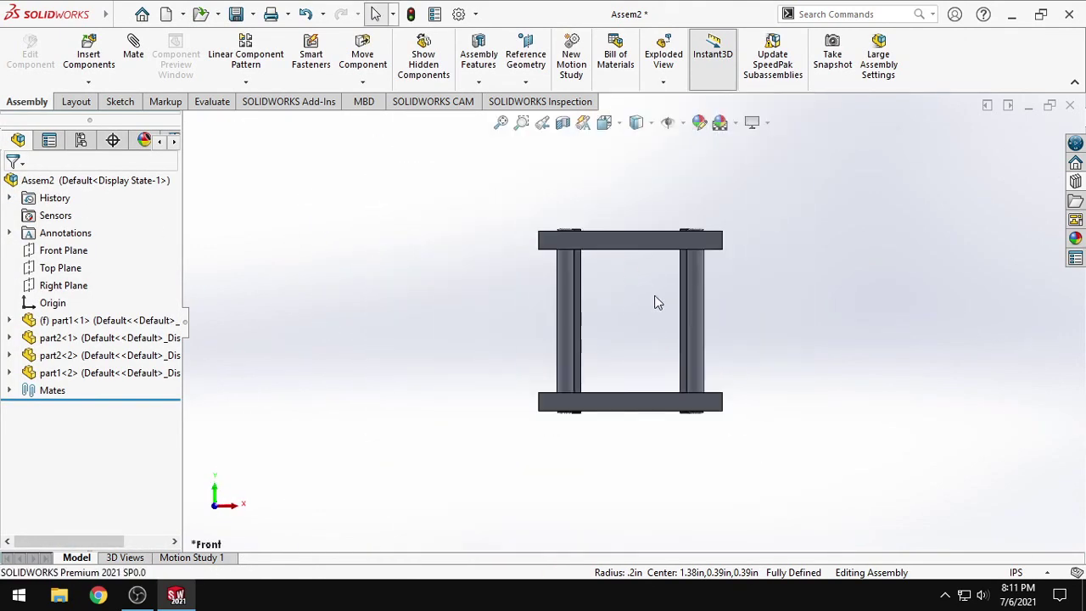
left_click_drag(624, 244, 666, 212)
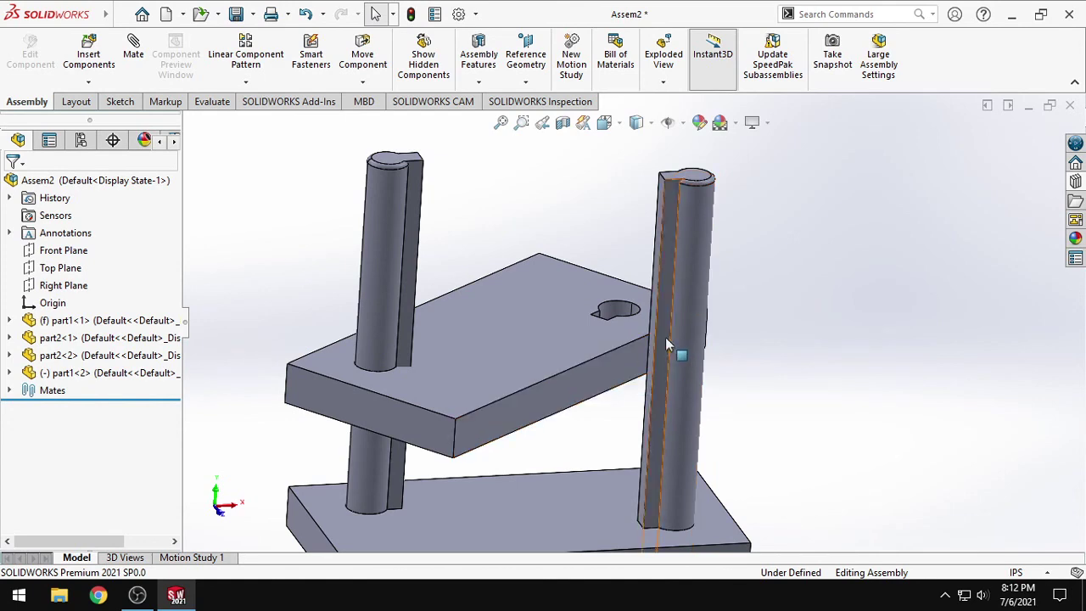
scroll(591, 359, "down", 2)
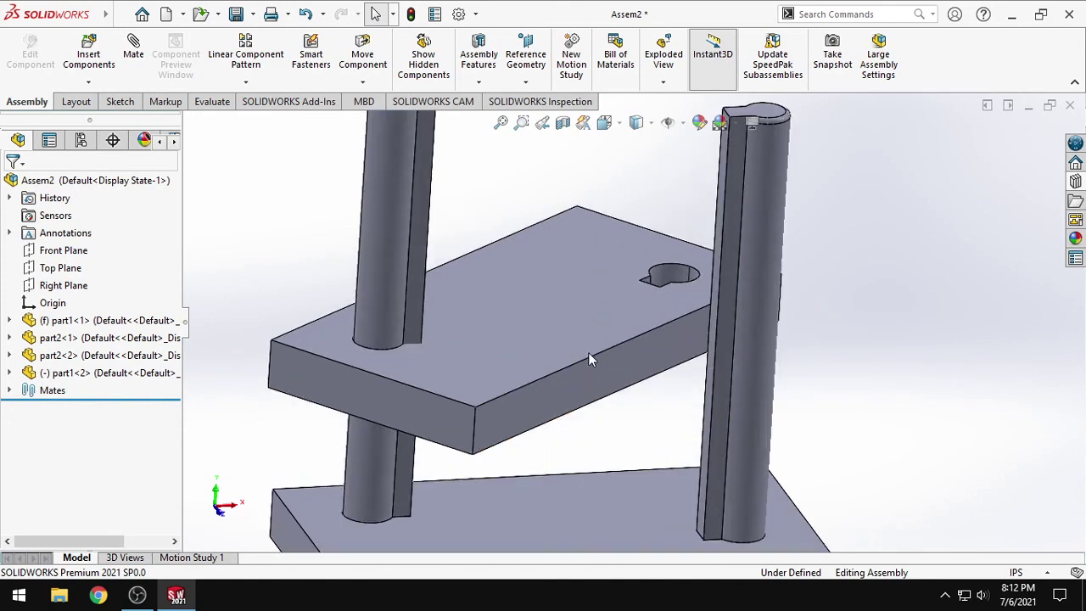
- Add a concentric mate between the upper plate's free circular hole edge and the circular edge at the second rod's upper end
key("f")
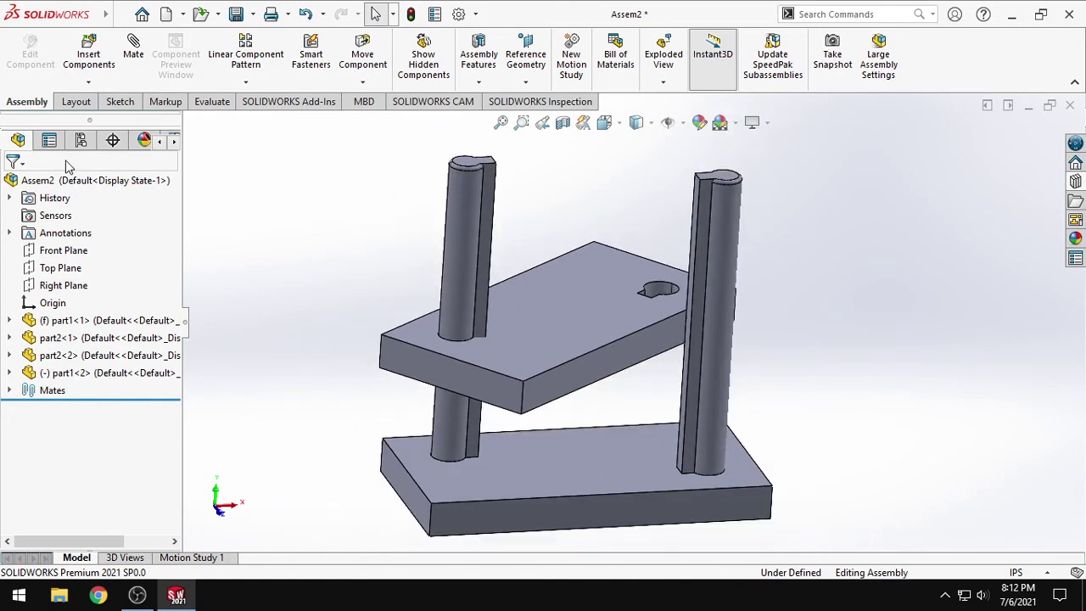
left_click(133, 54)
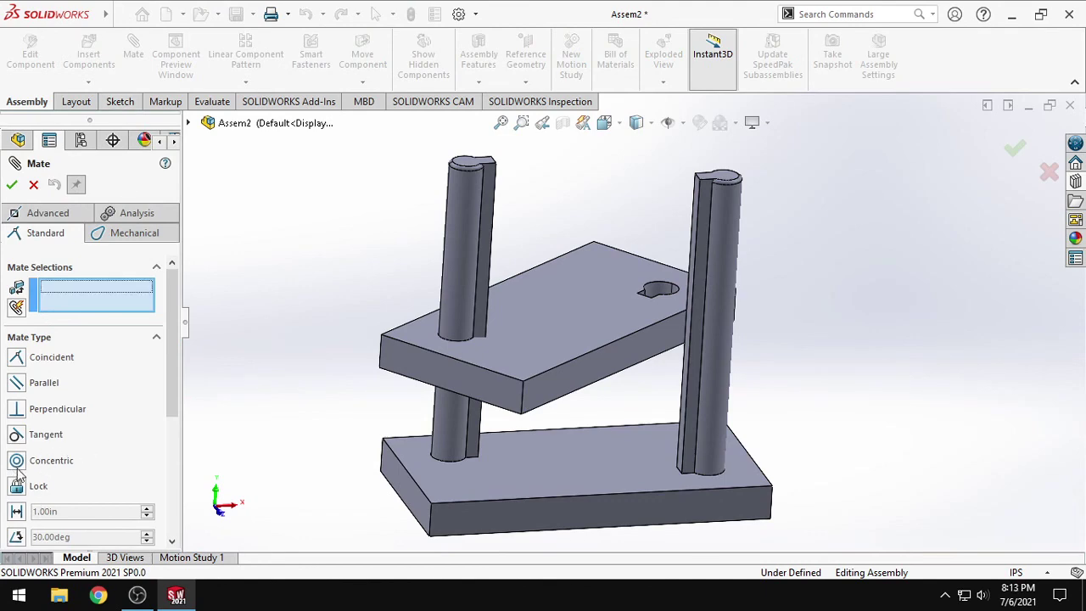
scroll(657, 292, "down", 5)
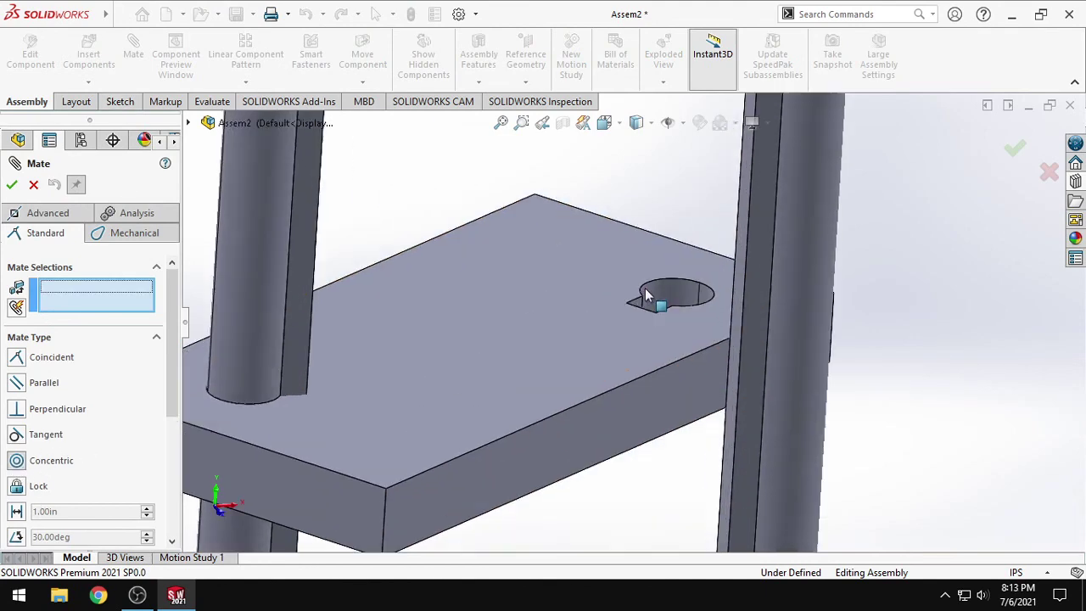
left_click(717, 305)
key("f")
scroll(637, 249, "down", 6)
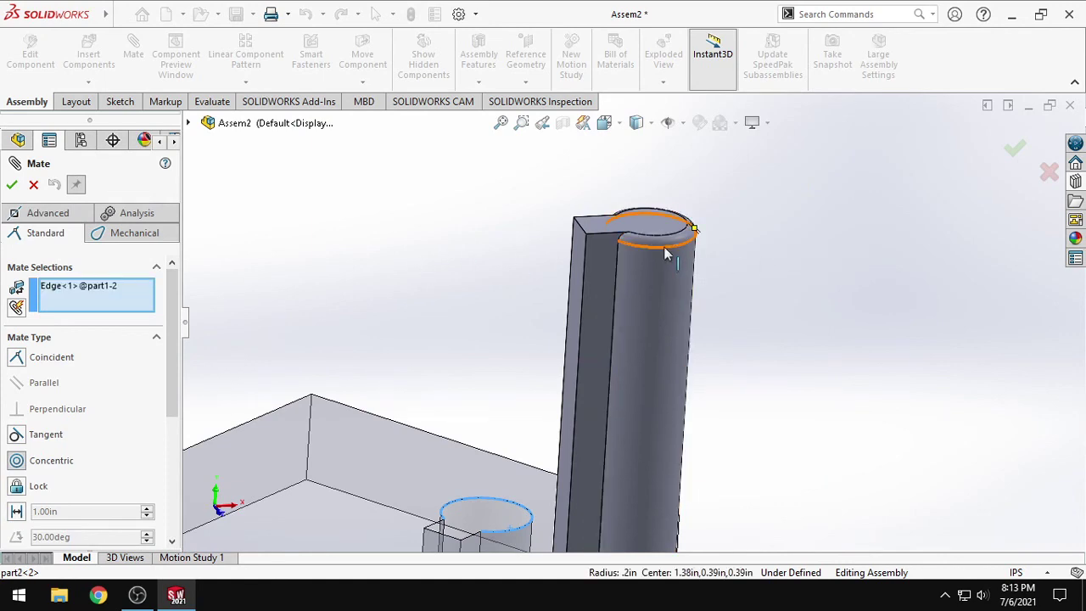
left_click(662, 246)
left_click(12, 184)
left_click(12, 184)
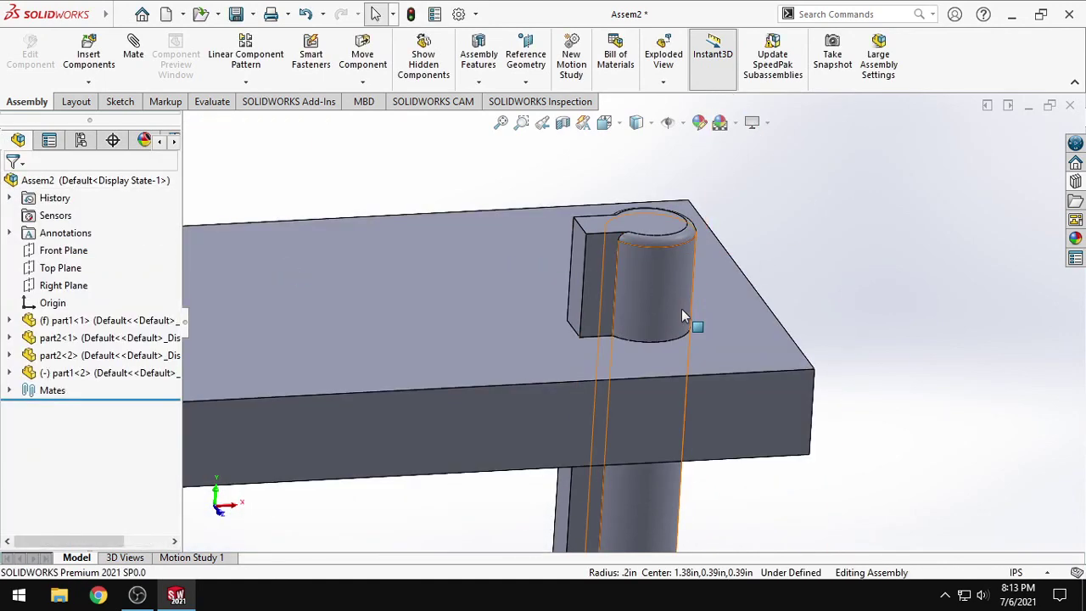
- Slide the upper plate along both rods in the front view, and inspect the assembly from an angle
key("f")
key("space")
left_click(629, 192)
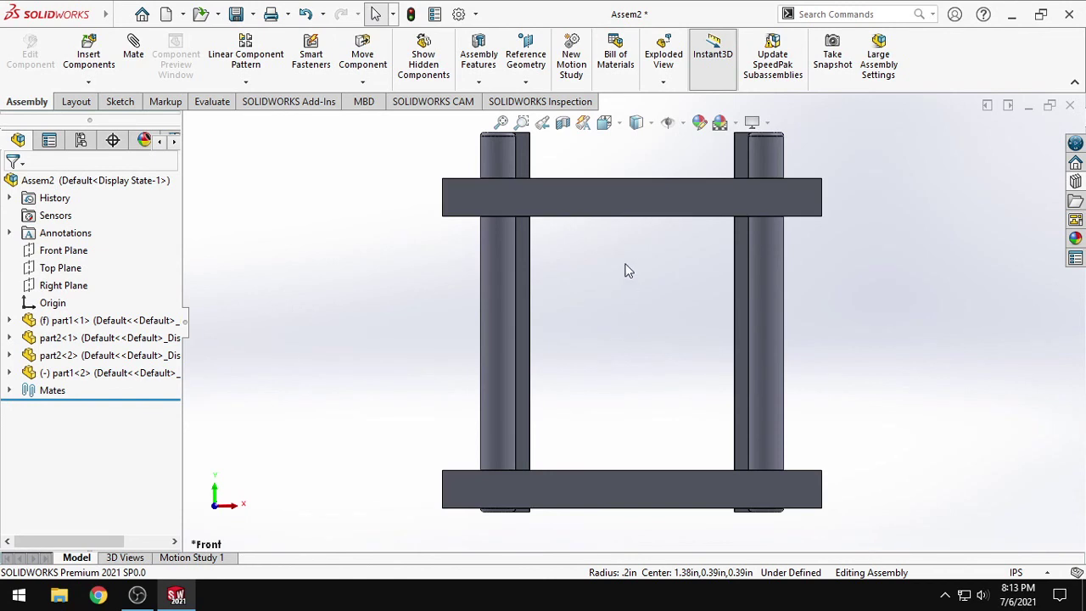
left_click_drag(634, 261, 749, 283)
middle_click_drag(749, 284, 681, 301)
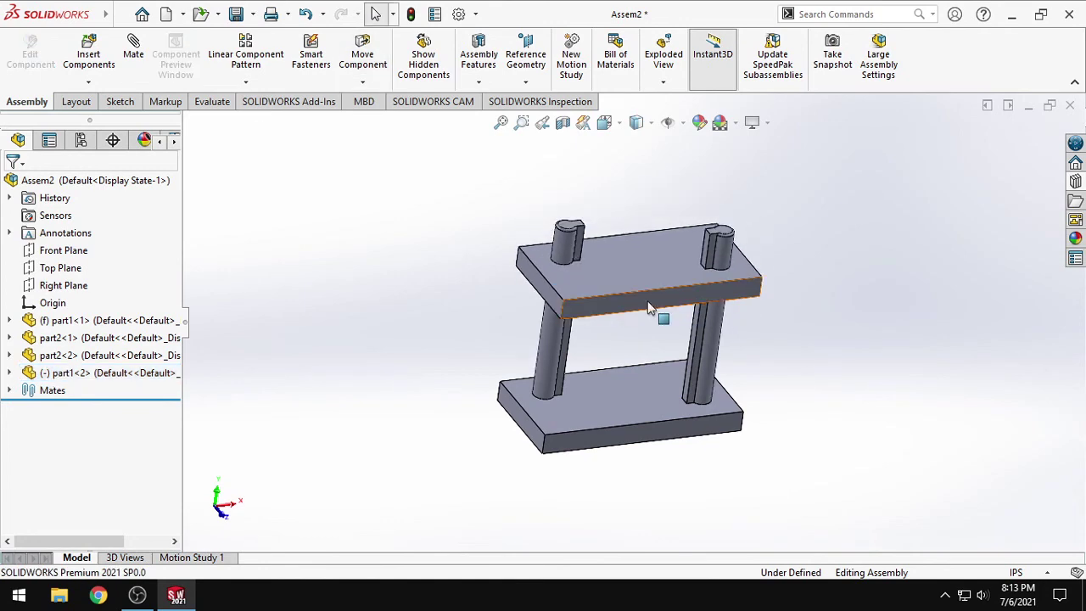
- Fix the upper plate near the rods' upper ends and try to move it
left_click(648, 302)
left_click(646, 291)
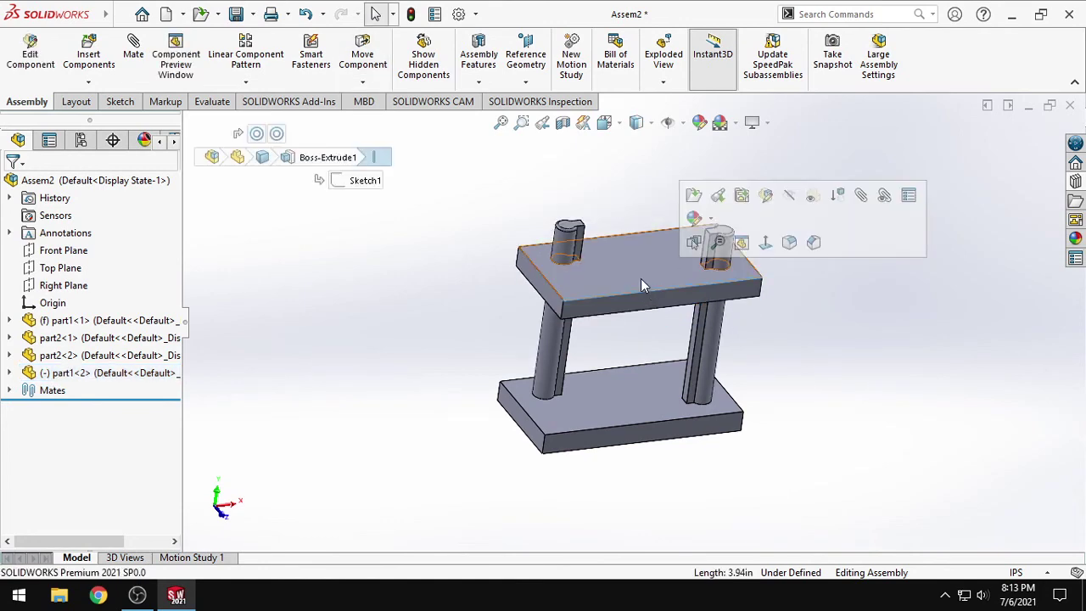
left_click(634, 283)
right_click(634, 283)
left_click(678, 287)
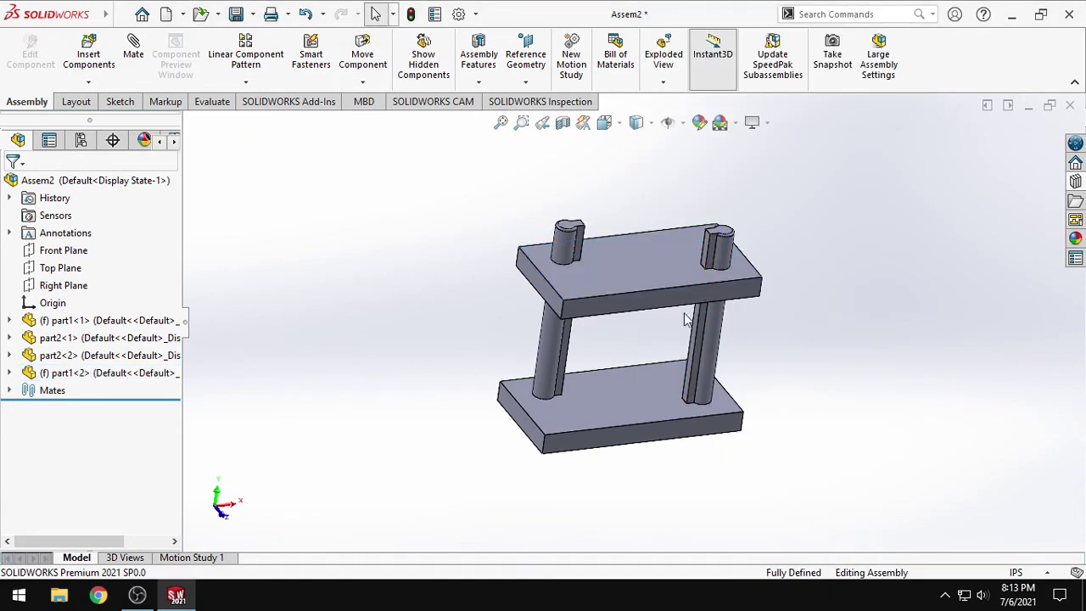
left_click_drag(643, 303, 672, 293)
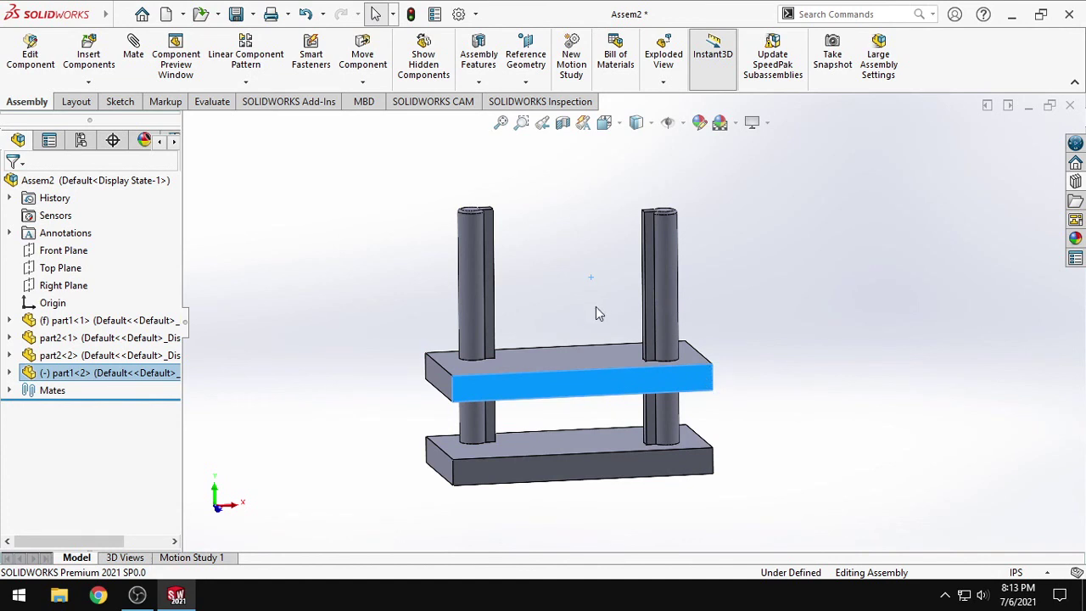
- Slide the upper plate along the rods to just above the lower plate, and fix it there
mouse_move(569, 385)
left_mouse_down()
mouse_move(582, 291)
mouse_move(589, 444)
mouse_move(618, 277)
mouse_move(592, 533)
mouse_move(601, 284)
mouse_move(597, 376)
mouse_move(606, 370)
mouse_move(585, 386)
left_mouse_up()
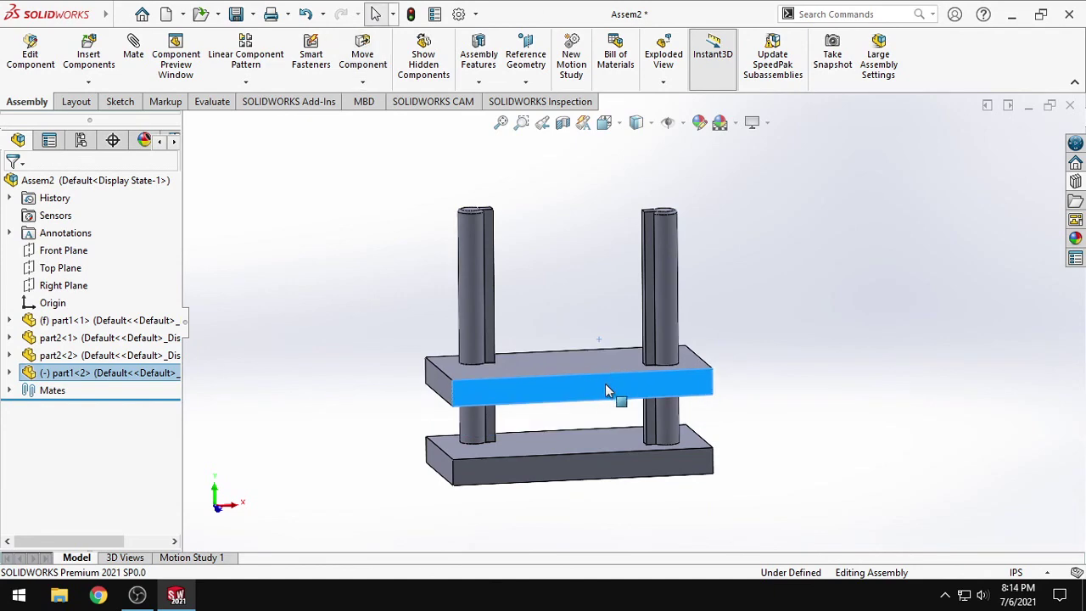
right_click(605, 384)
left_click(659, 311)
left_click(701, 390)
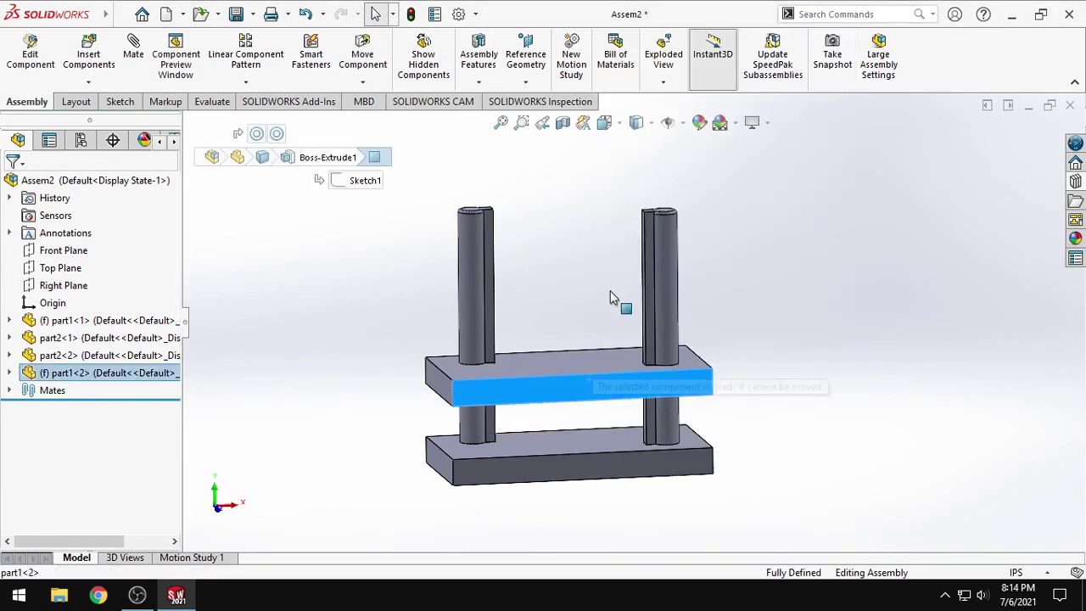
left_click(802, 366)
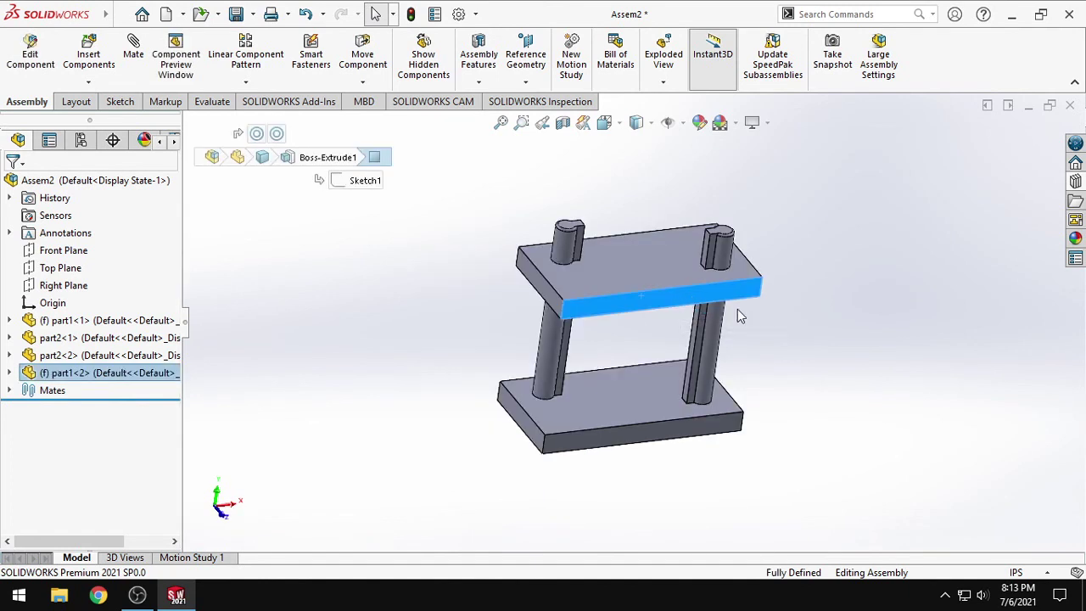
- Check the fixed upper plate from an angle, and show the assembly in the front view
key("Escape")
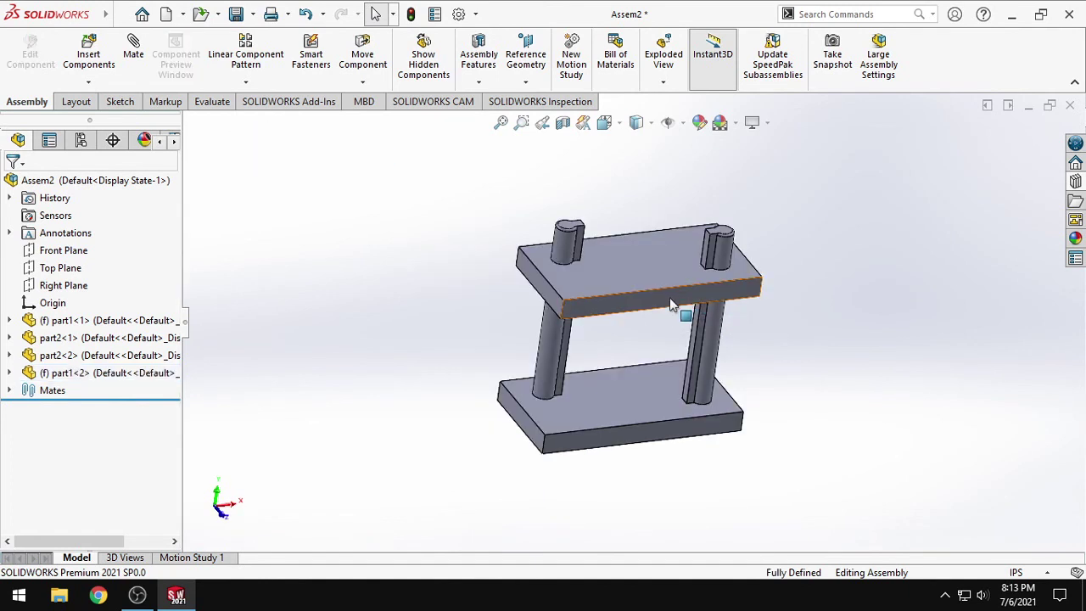
middle_click_drag(746, 305, 618, 297)
left_click(577, 286)
left_click(585, 293)
key("ctrl+1")
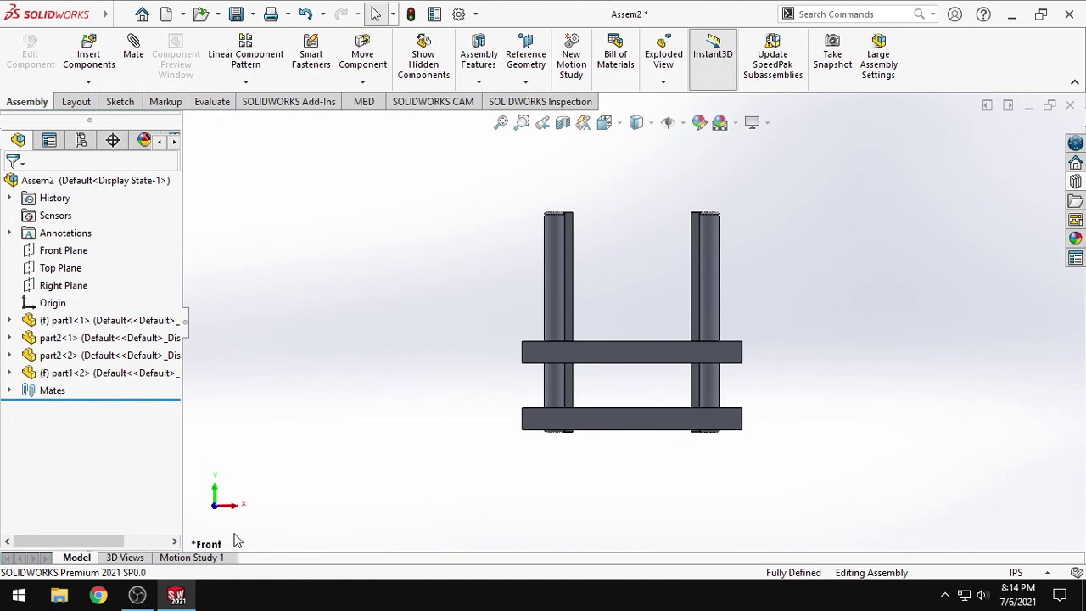
left_click(138, 595)
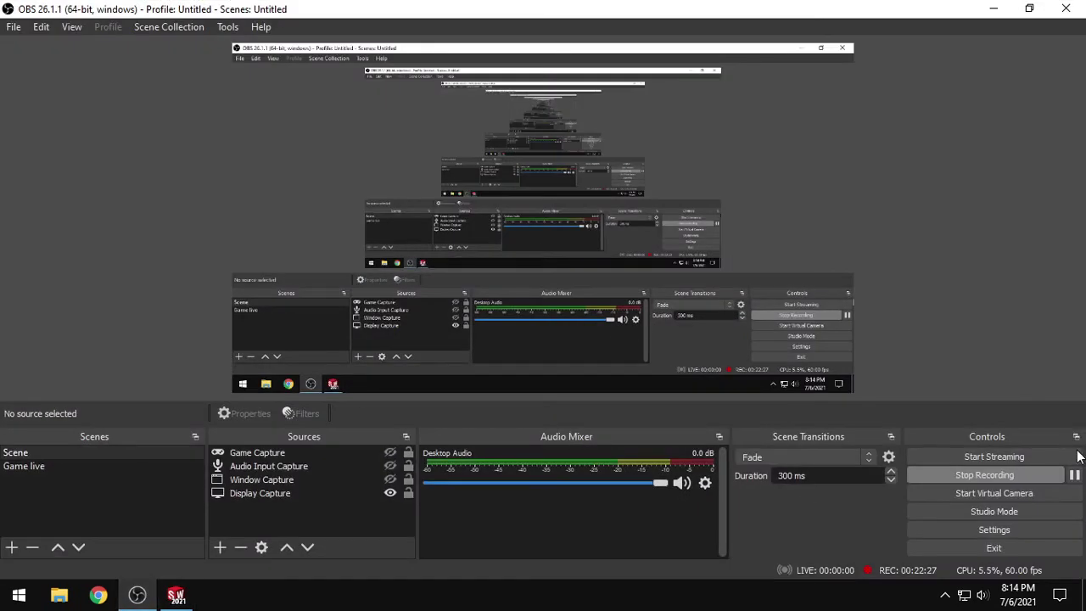